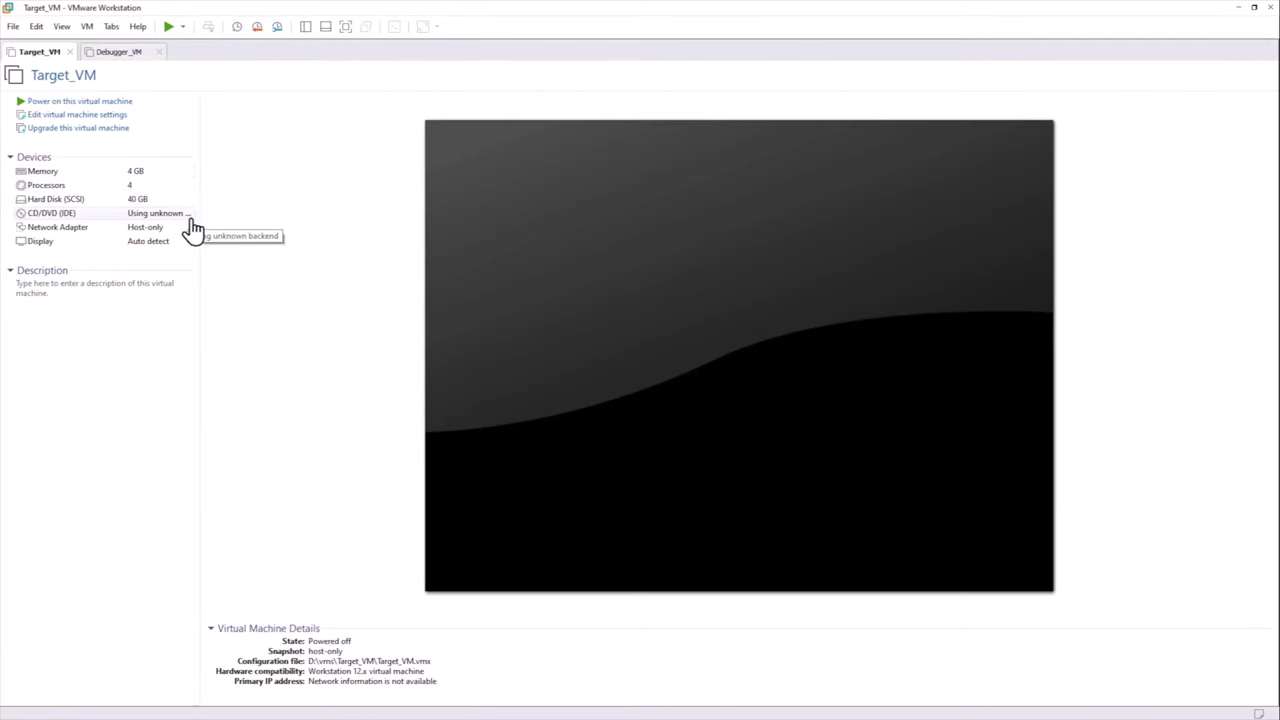
Review Target_VM's network adapter settings, then close VM Settings
{"action": "double_click", "coordinate": [139, 190]}
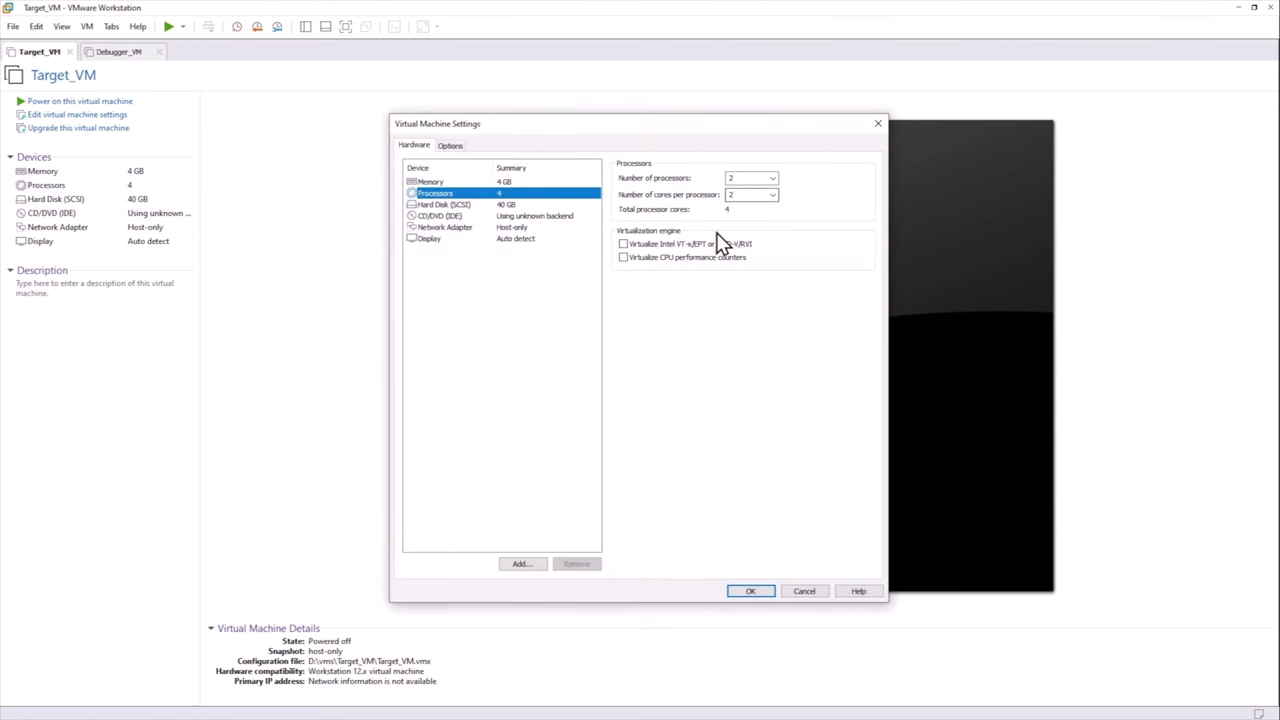
{"action": "left_click", "coordinate": [515, 229]}
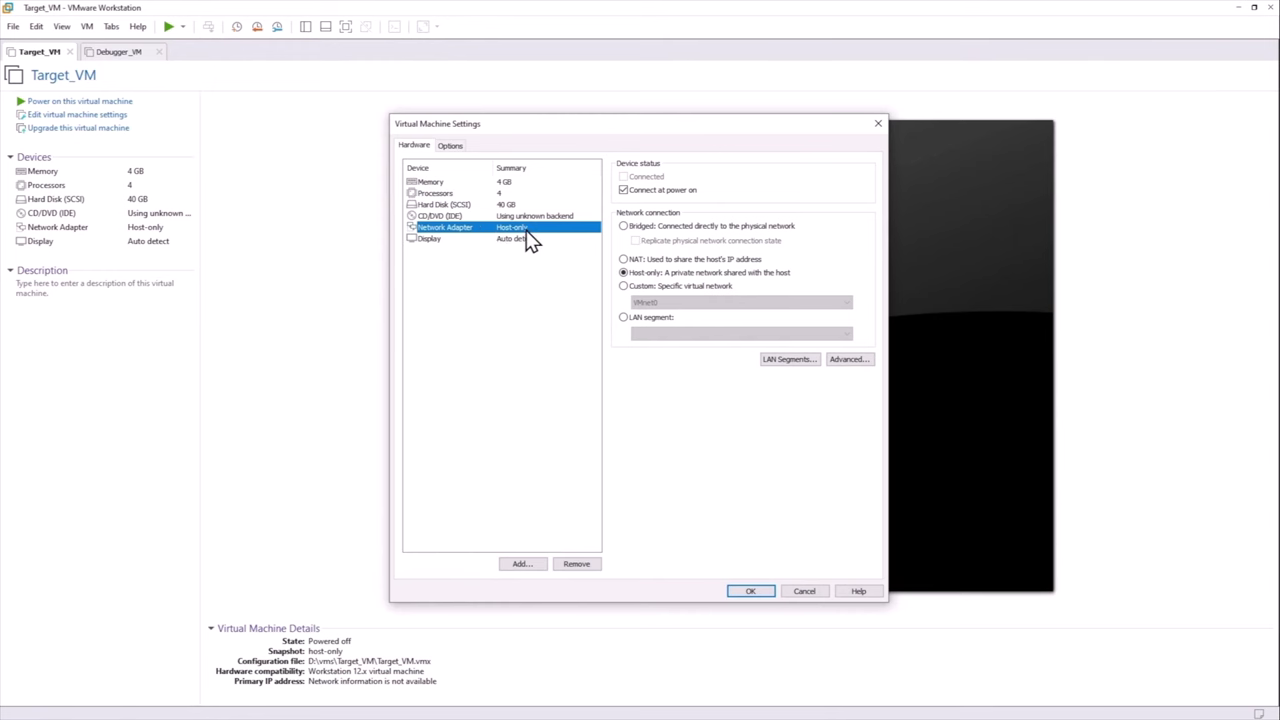
{"action": "left_click", "coordinate": [749, 591]}
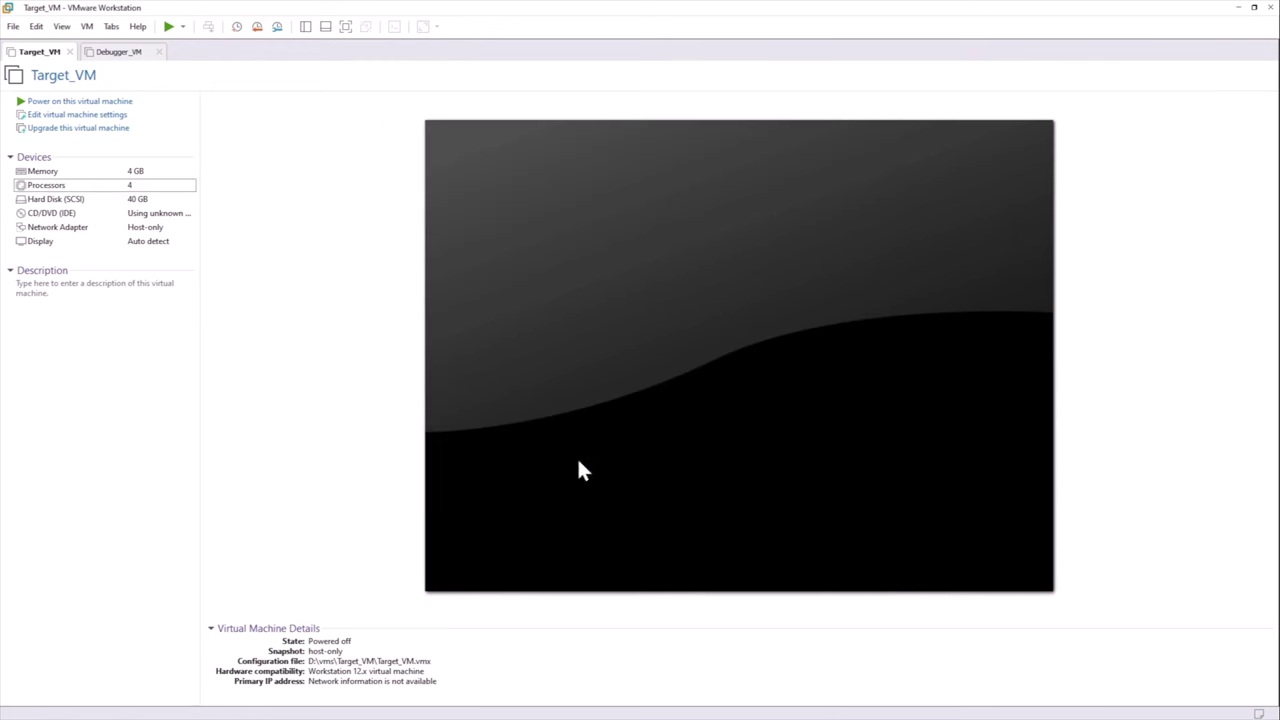
Power on Target_VM and sign in to Windows with the account password
{"action": "left_click", "coordinate": [112, 101]}
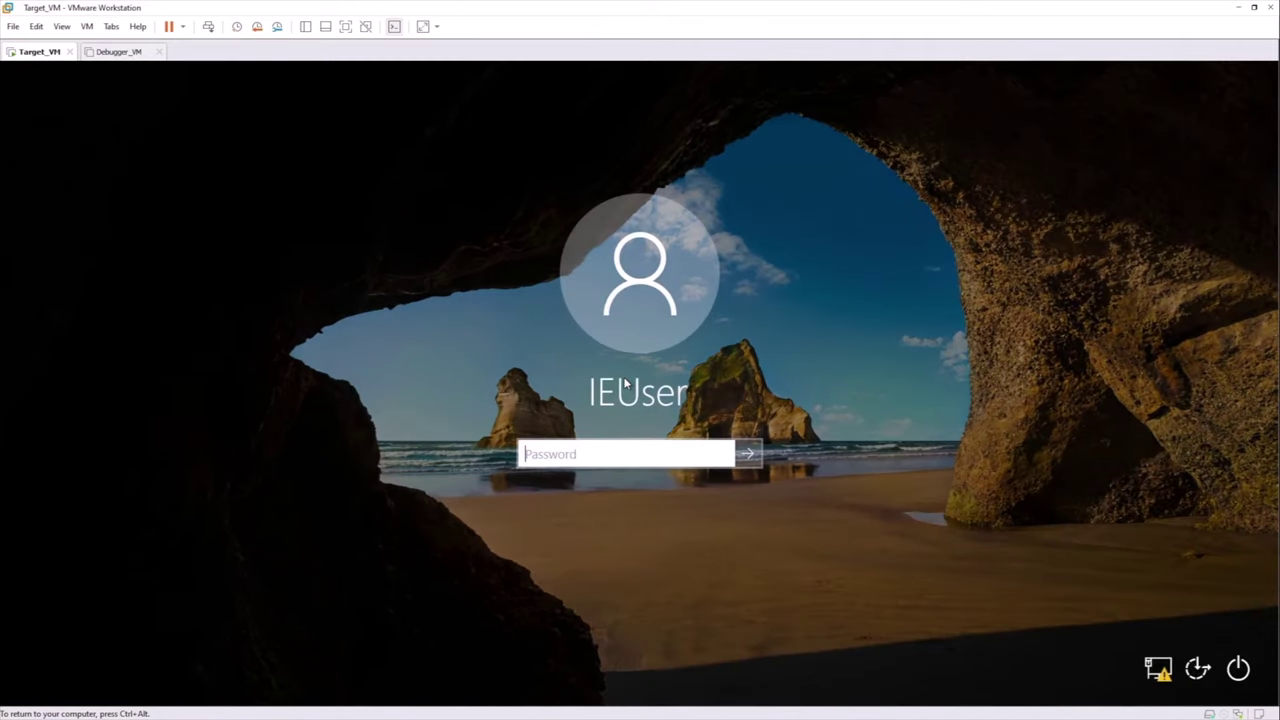
{"action": "type", "text": "Passw0rd!"}
{"action": "key", "text": "Return"}
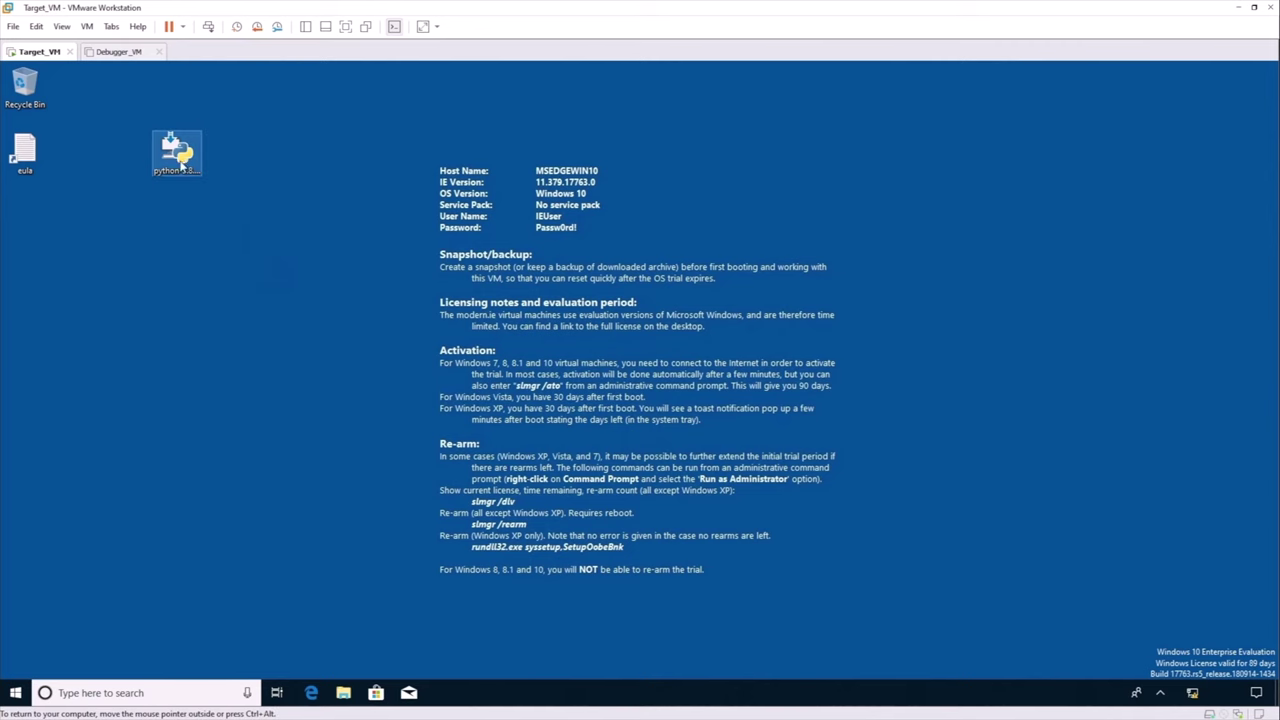
Install Python 3.8.0 via Customize installation for all users, approve UAC, then close Setup
{"action": "left_click", "coordinate": [180, 160]}
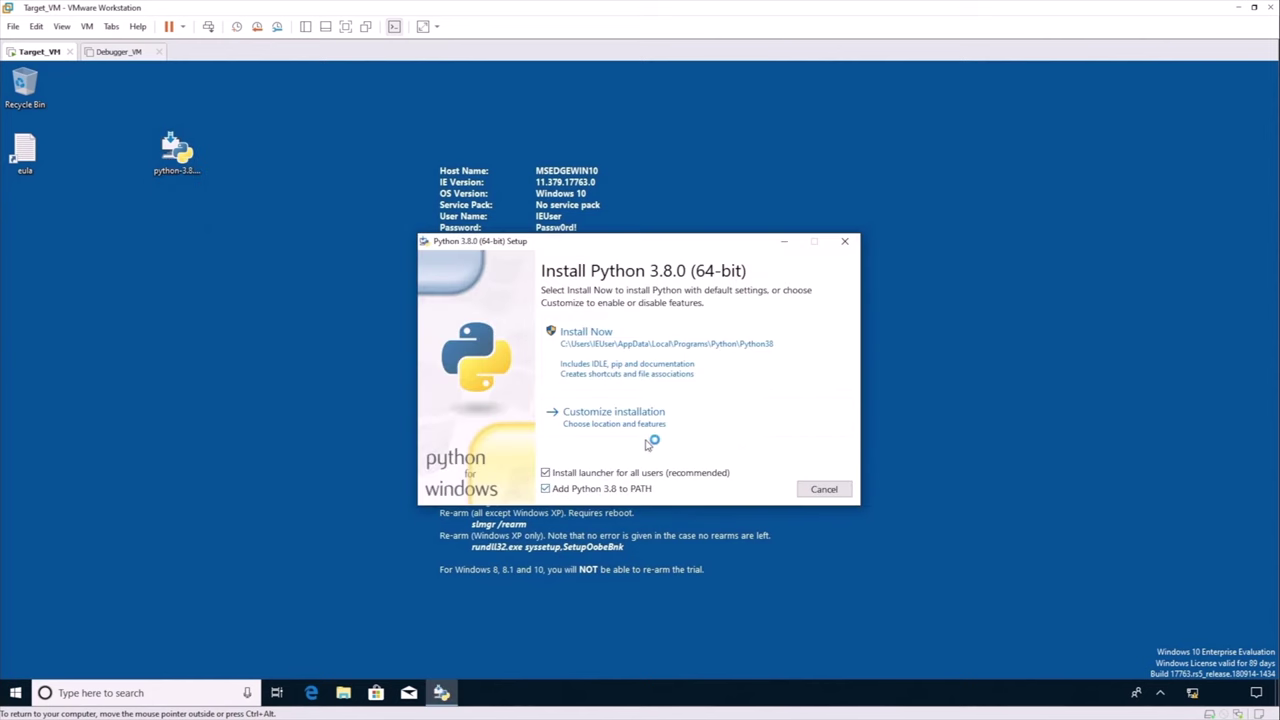
{"action": "left_click", "coordinate": [622, 418]}
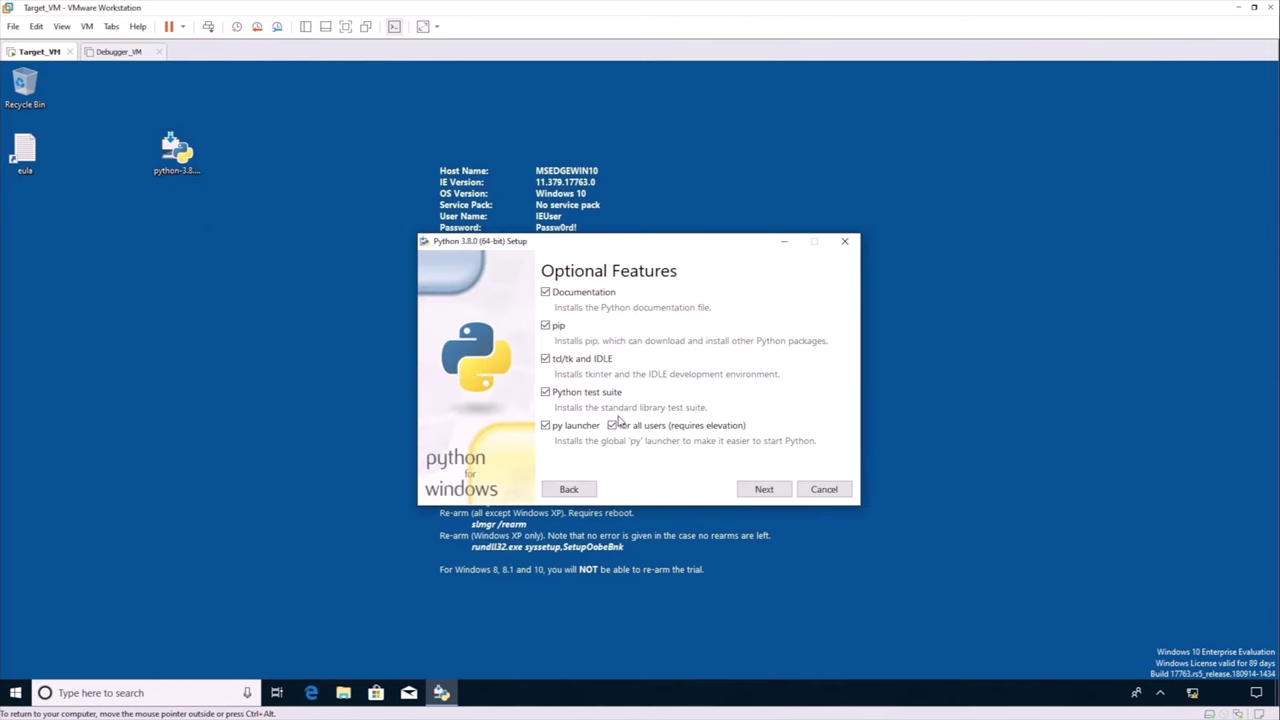
{"action": "left_click", "coordinate": [763, 488]}
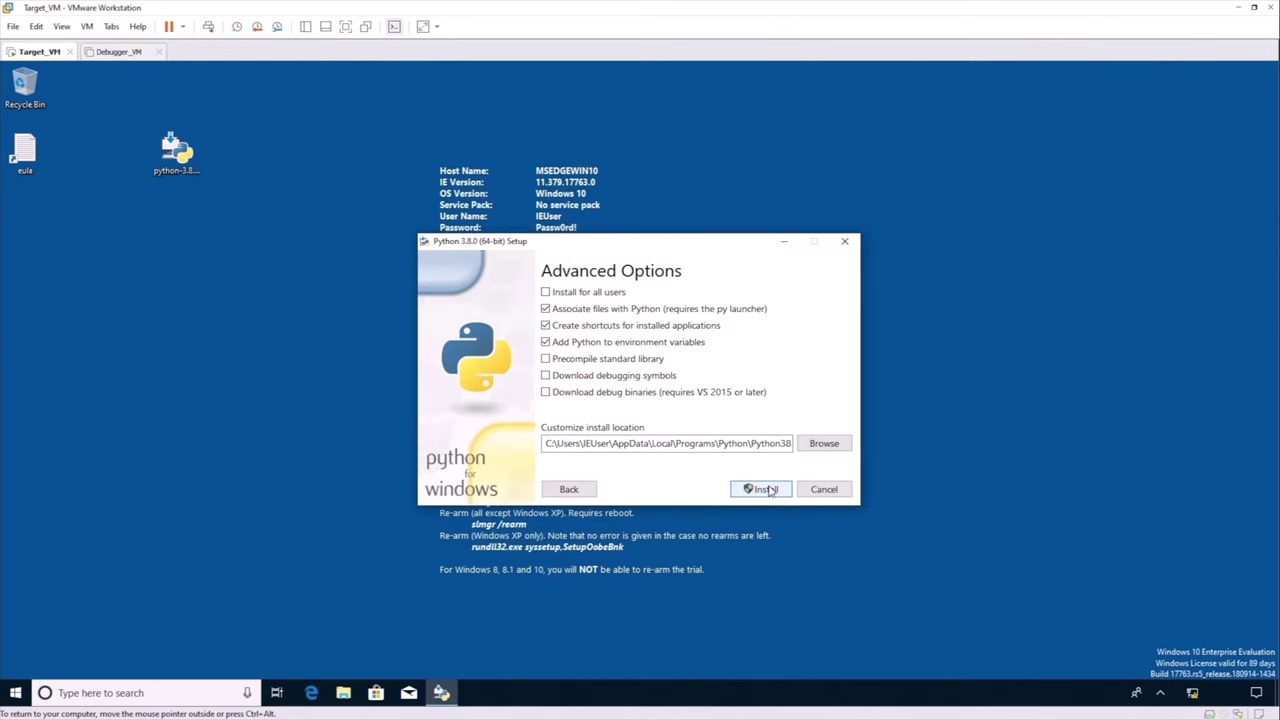
{"action": "left_click", "coordinate": [611, 293]}
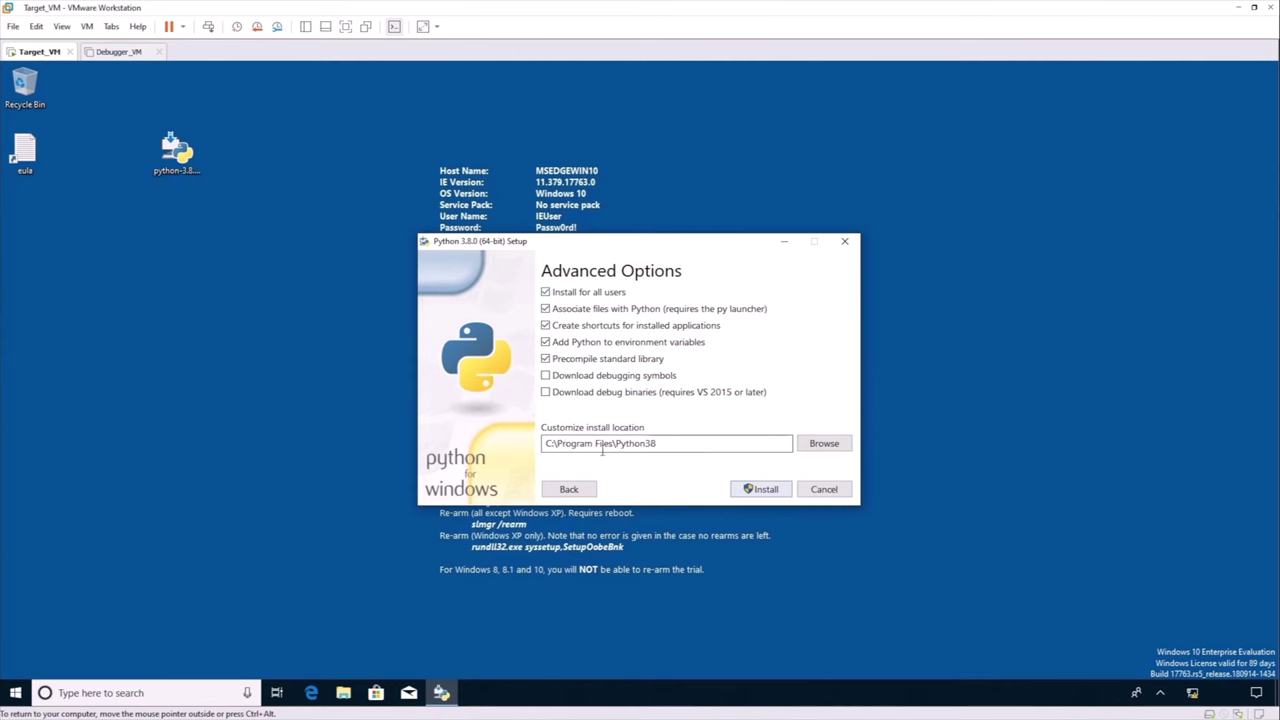
{"action": "left_click", "coordinate": [775, 495]}
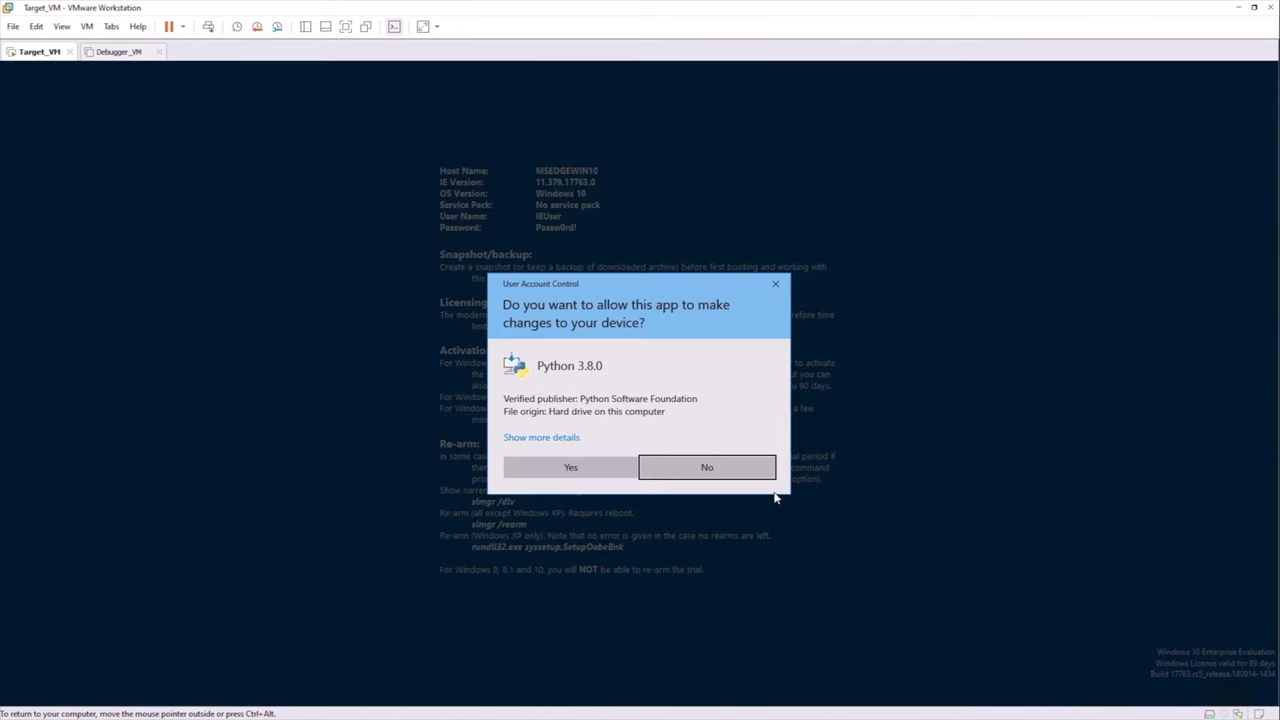
{"action": "left_click", "coordinate": [598, 465]}
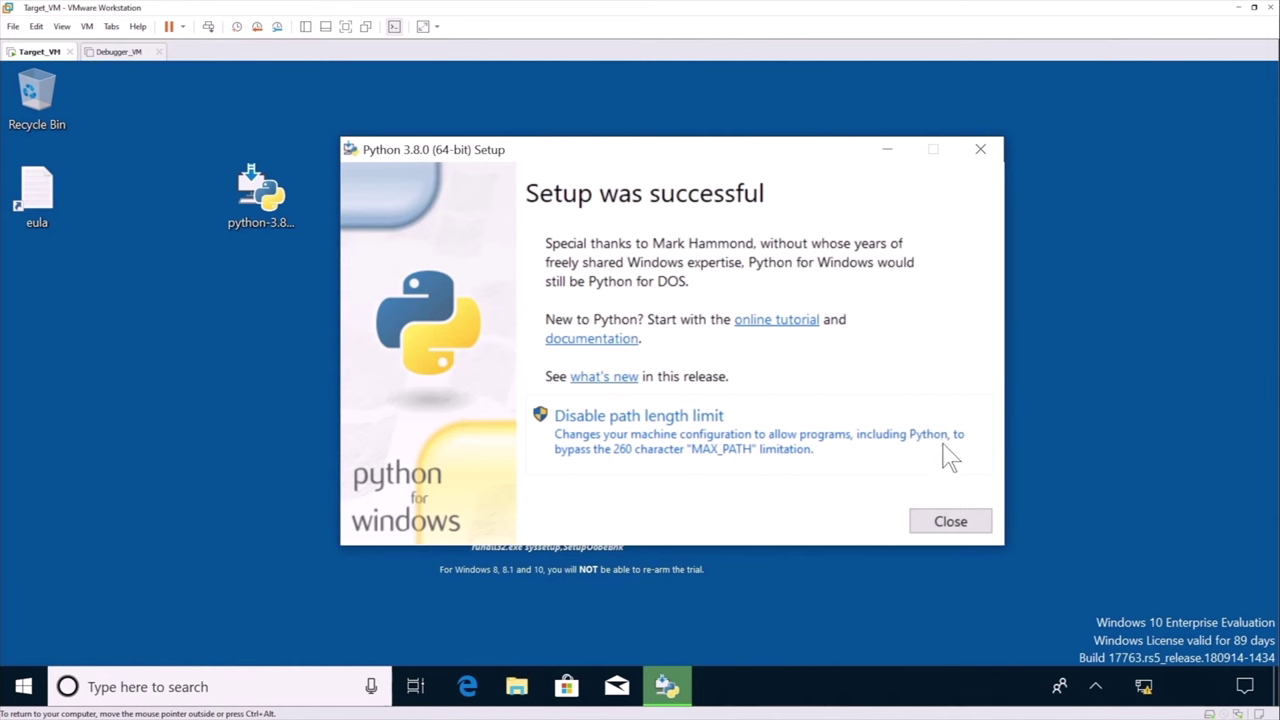
{"action": "left_click", "coordinate": [950, 524]}
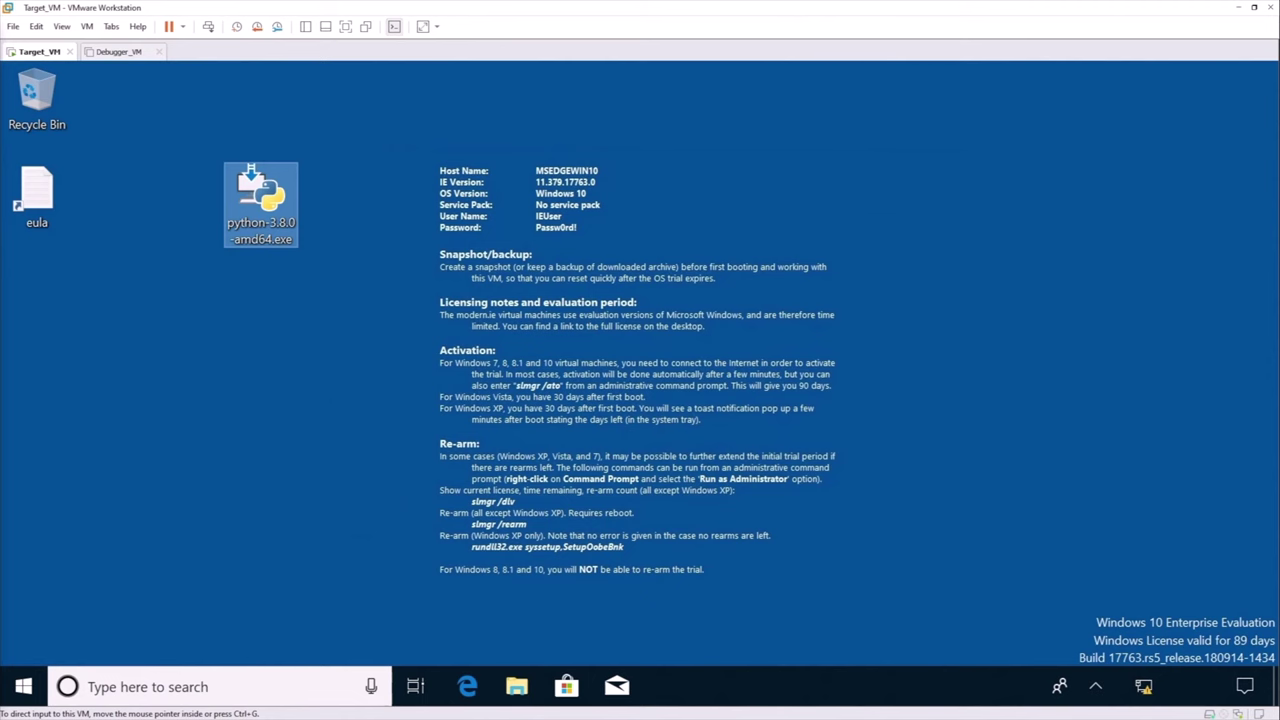
Paste setup_vm.py onto the desktop
{"action": "left_click", "coordinate": [126, 324]}
{"action": "right_click", "coordinate": [126, 323]}
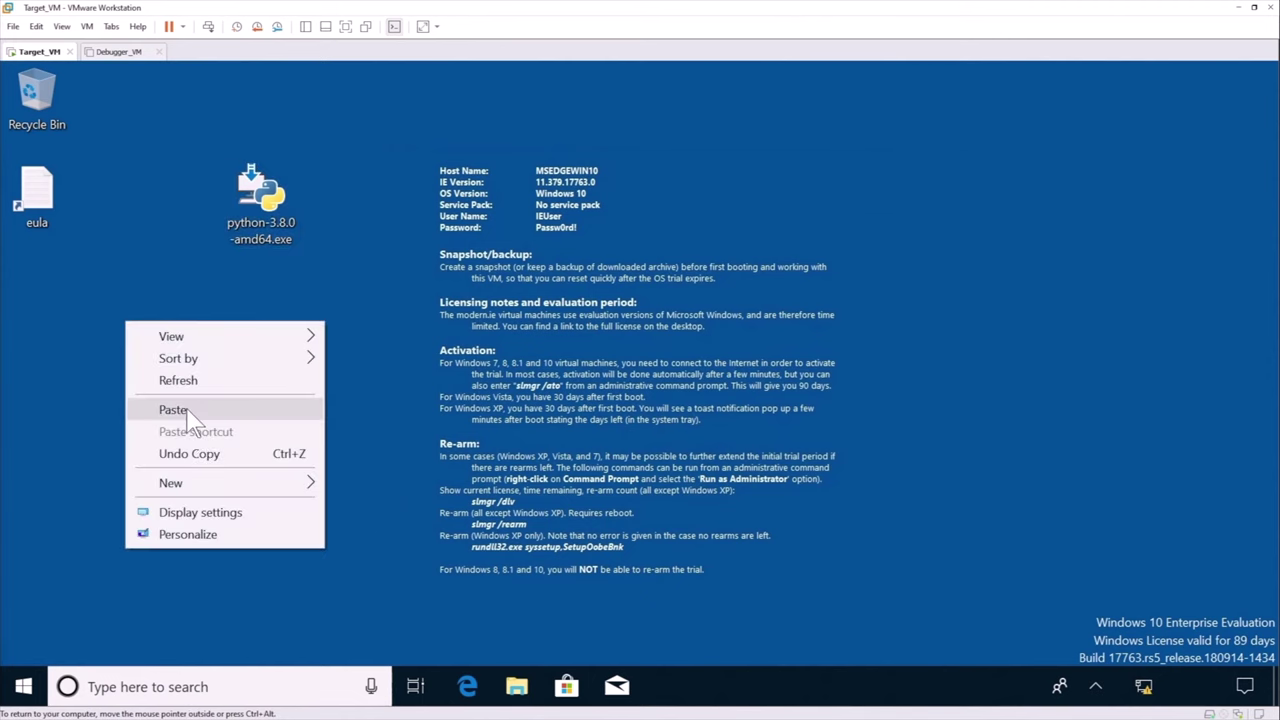
{"action": "left_click", "coordinate": [174, 410]}
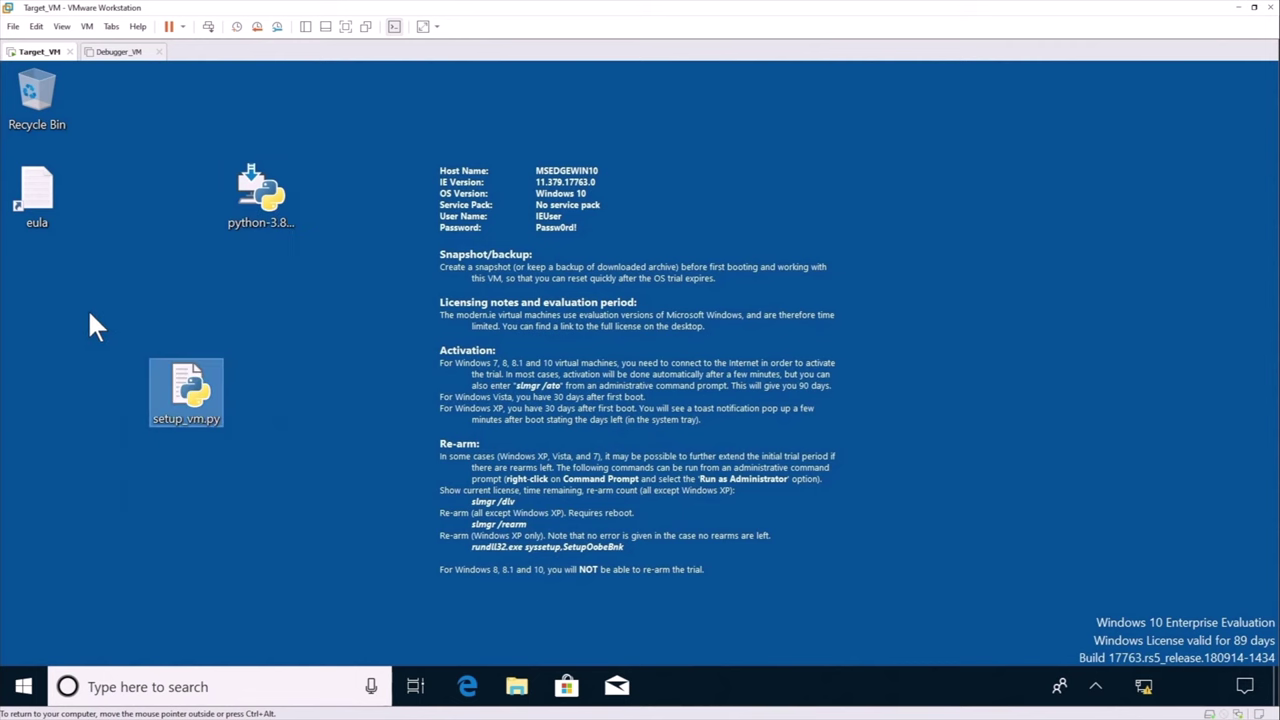
Pin Command Prompt to the taskbar from a cmd search
{"action": "left_click", "coordinate": [275, 684]}
{"action": "type", "text": "cmd"}
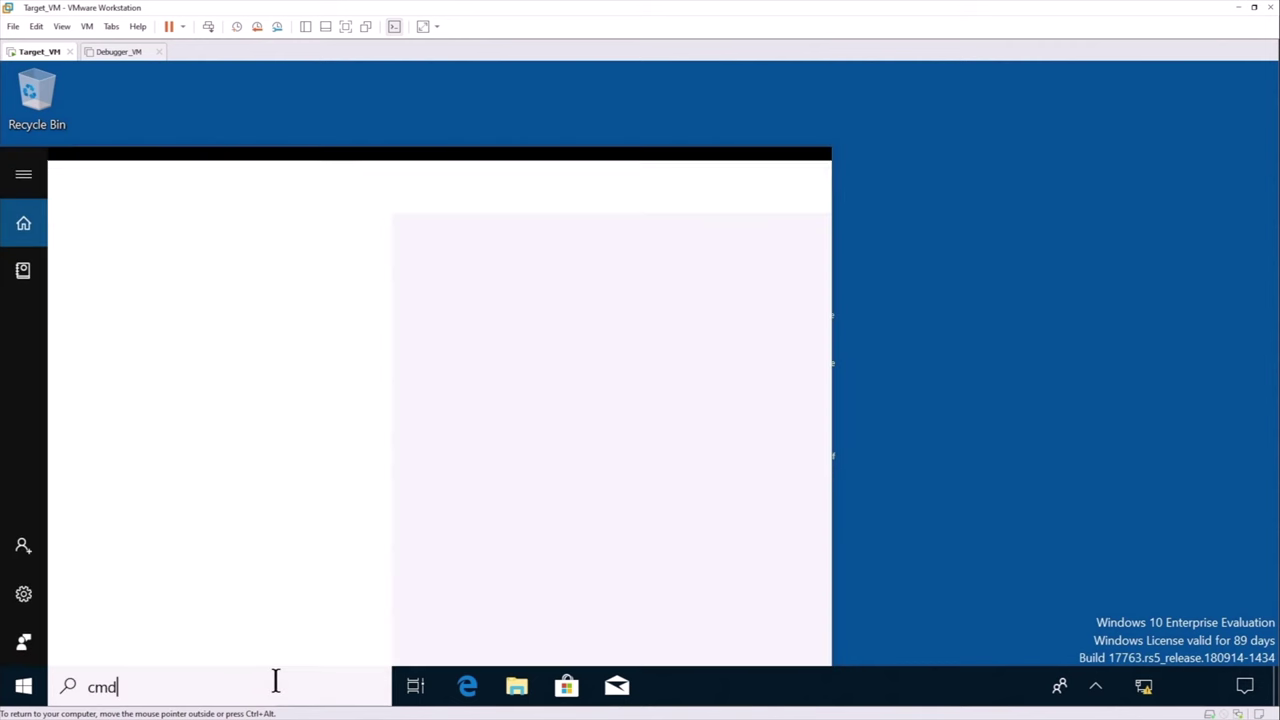
{"action": "right_click", "coordinate": [191, 249]}
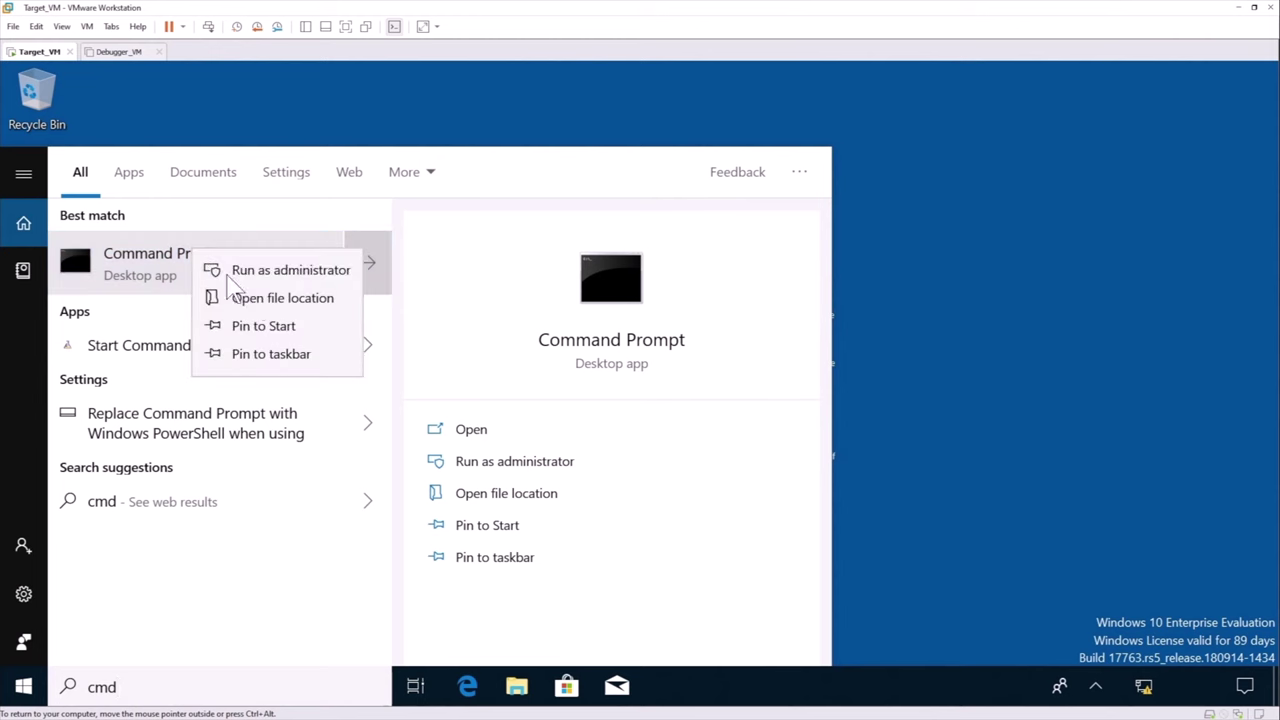
{"action": "left_click", "coordinate": [275, 356]}
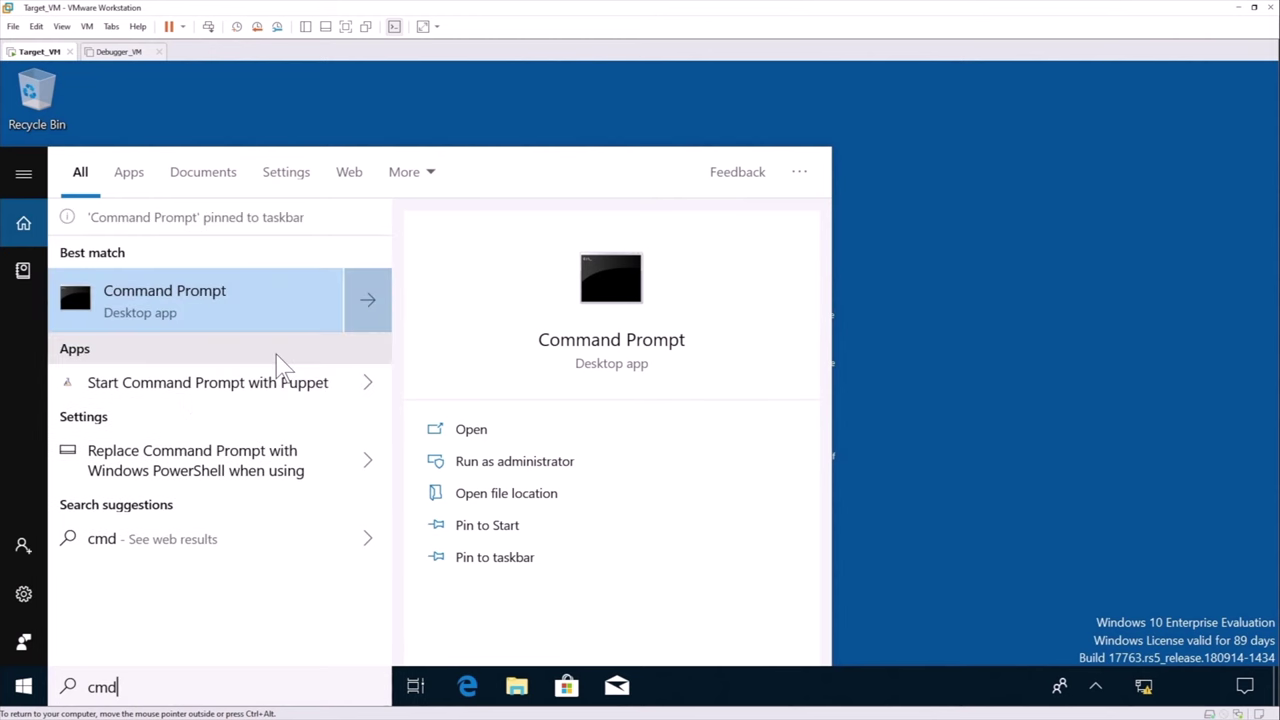
{"action": "left_click", "coordinate": [952, 487]}
Run the pinned Command Prompt as administrator
{"action": "right_click", "coordinate": [663, 686]}
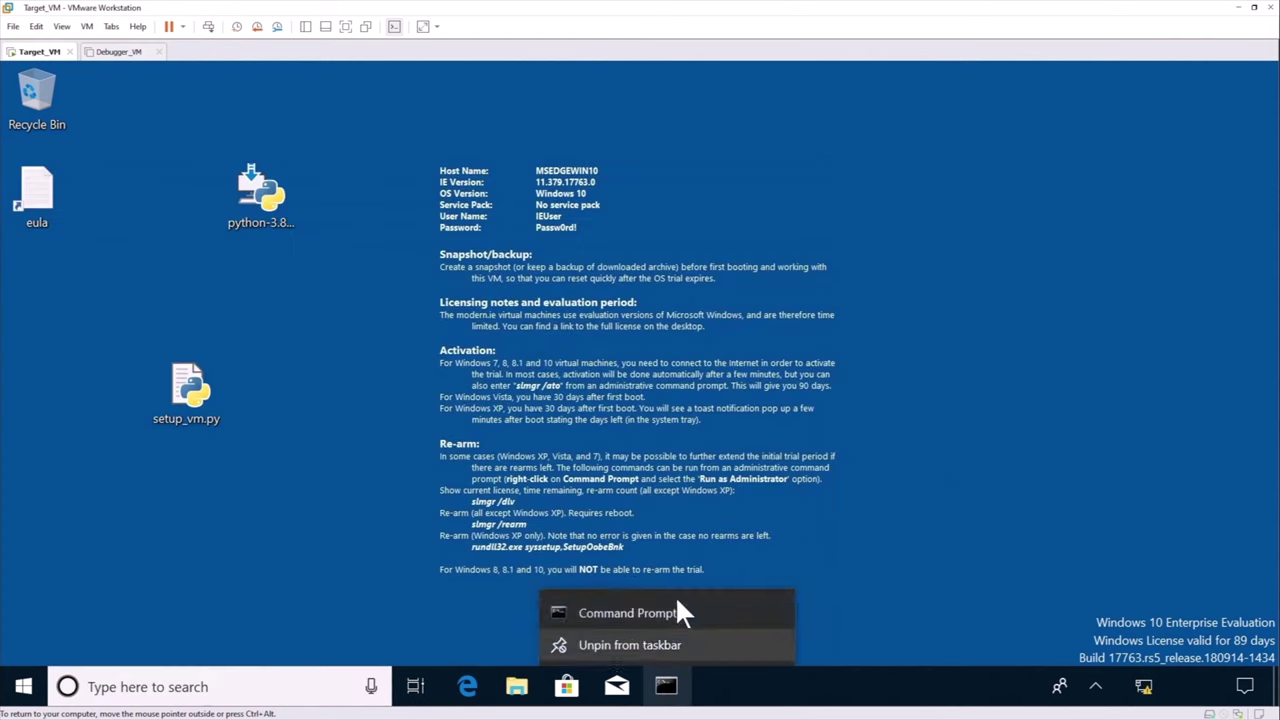
{"action": "right_click", "coordinate": [668, 612]}
{"action": "left_click", "coordinate": [740, 501]}
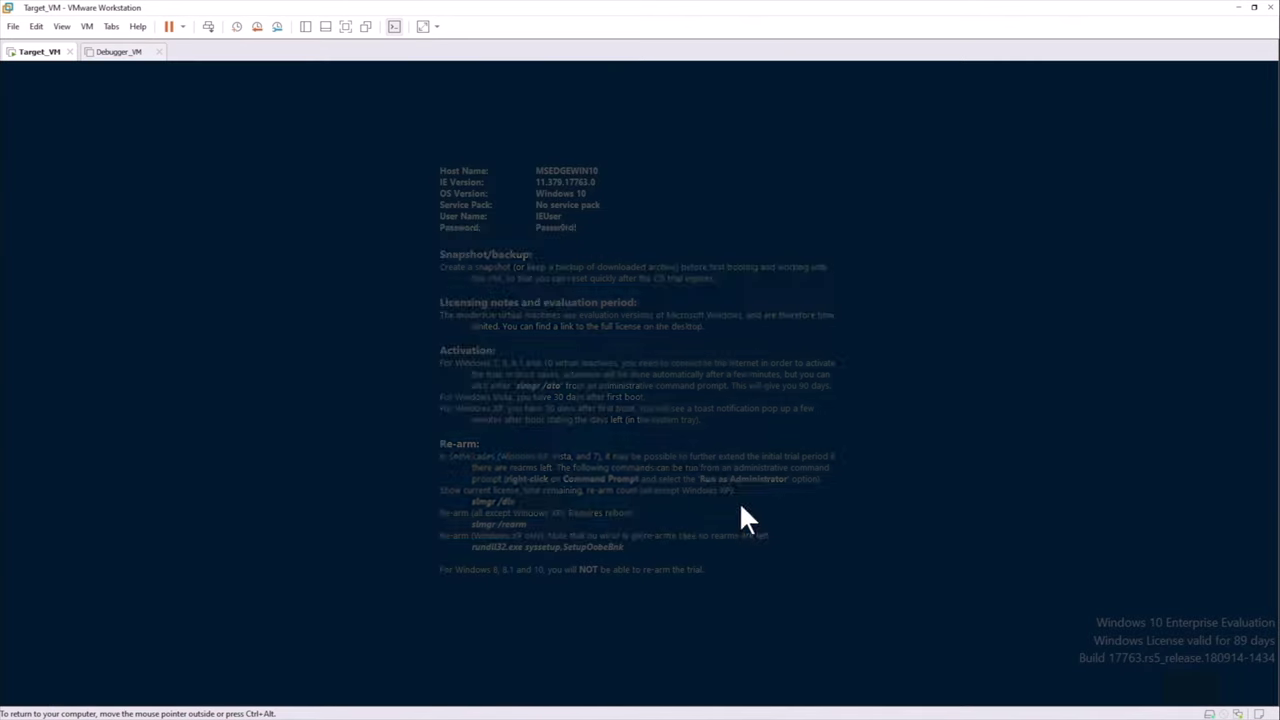
Approve the admin Command Prompt and change into the user's Desktop folder
{"action": "left_click", "coordinate": [555, 499]}
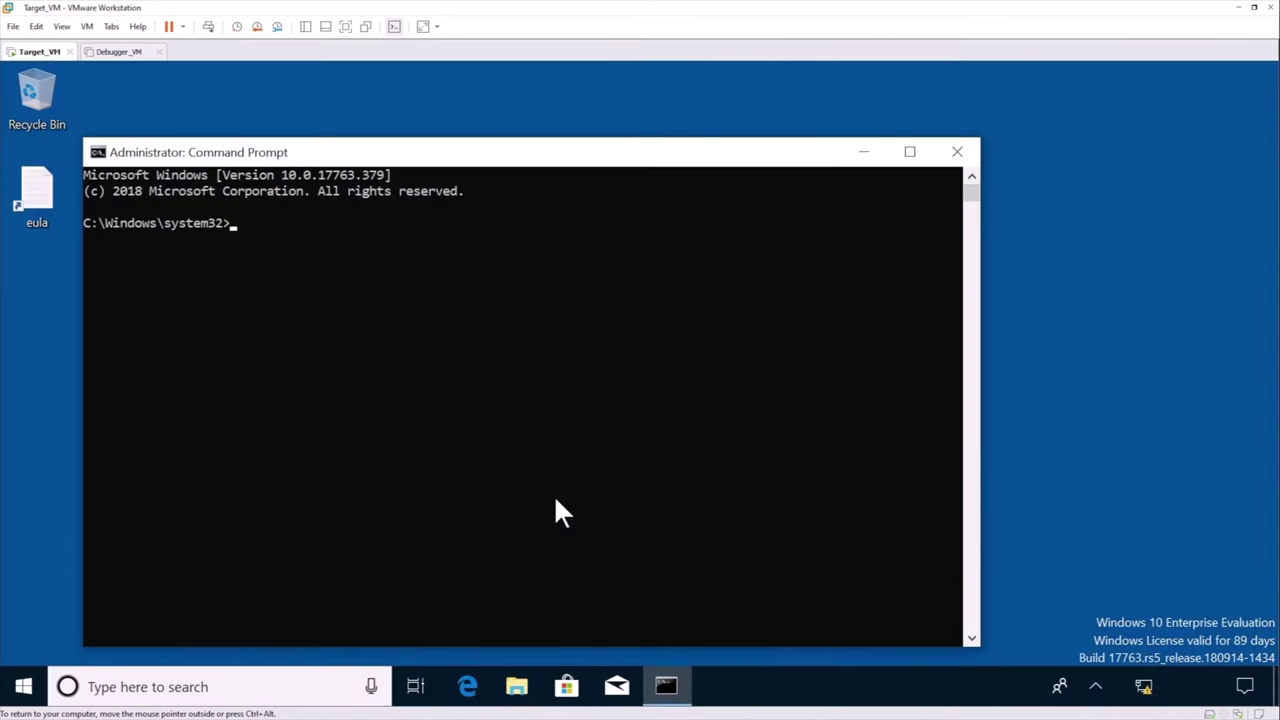
{"action": "left_click_drag", "start_coordinate": [537, 166], "coordinate": [809, 109]}
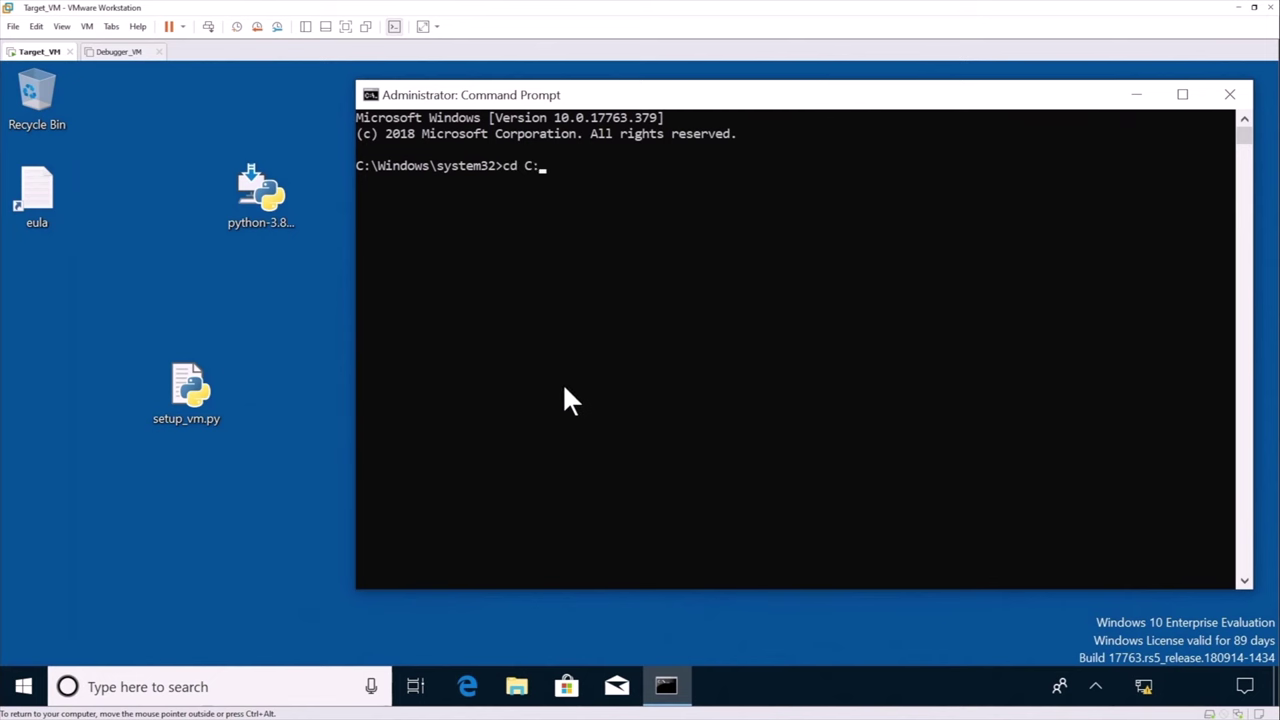
{"action": "key", "text": "Tab"}
{"action": "type", "text": "\\Desktop"}
{"action": "key", "text": "Return"}
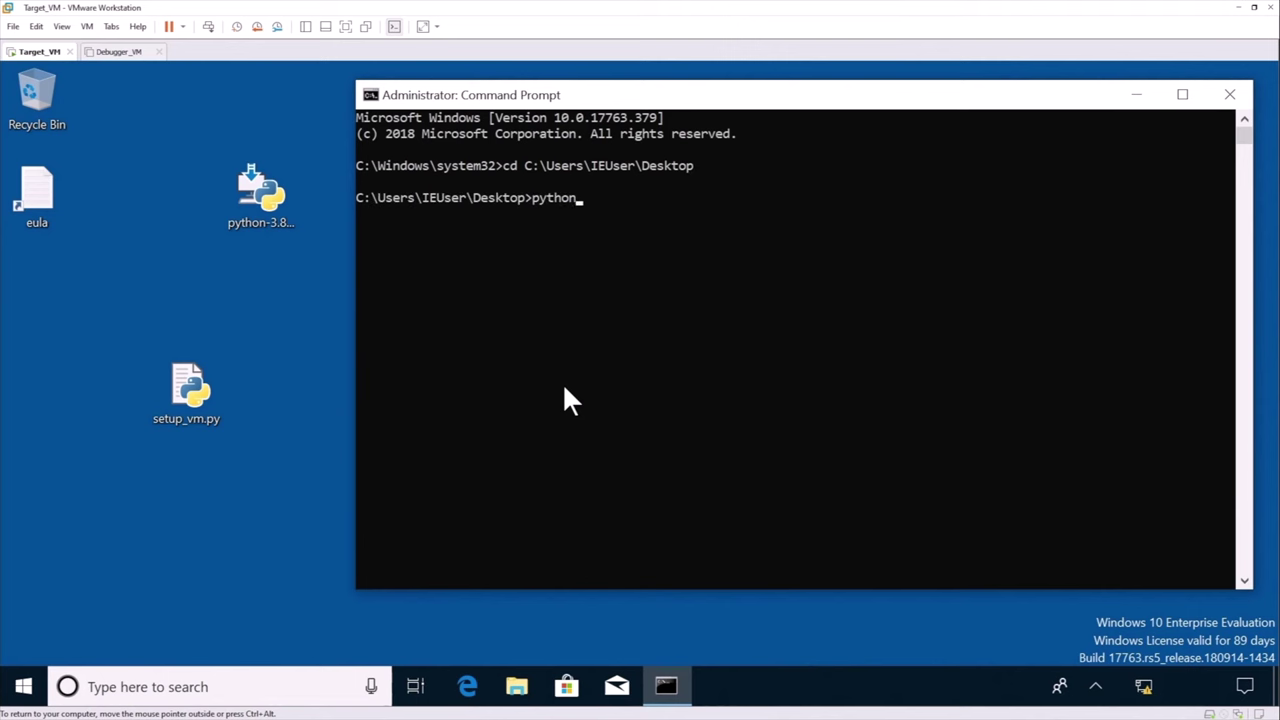
Run python setup_vm.py and choose option 1, Target/Debuggee VM
{"action": "type", "text": "python setup_vm.py"}
{"action": "key", "text": "Return"}
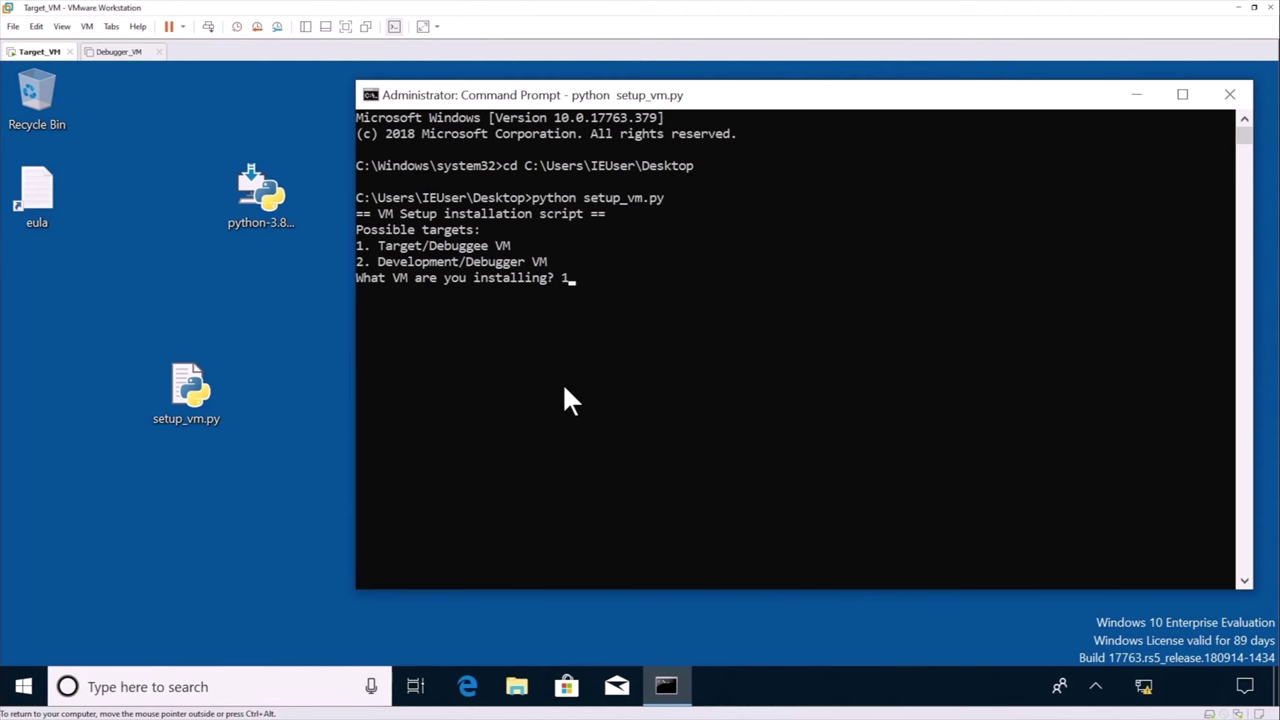
{"action": "type", "text": "1"}
{"action": "key", "text": "Return"}
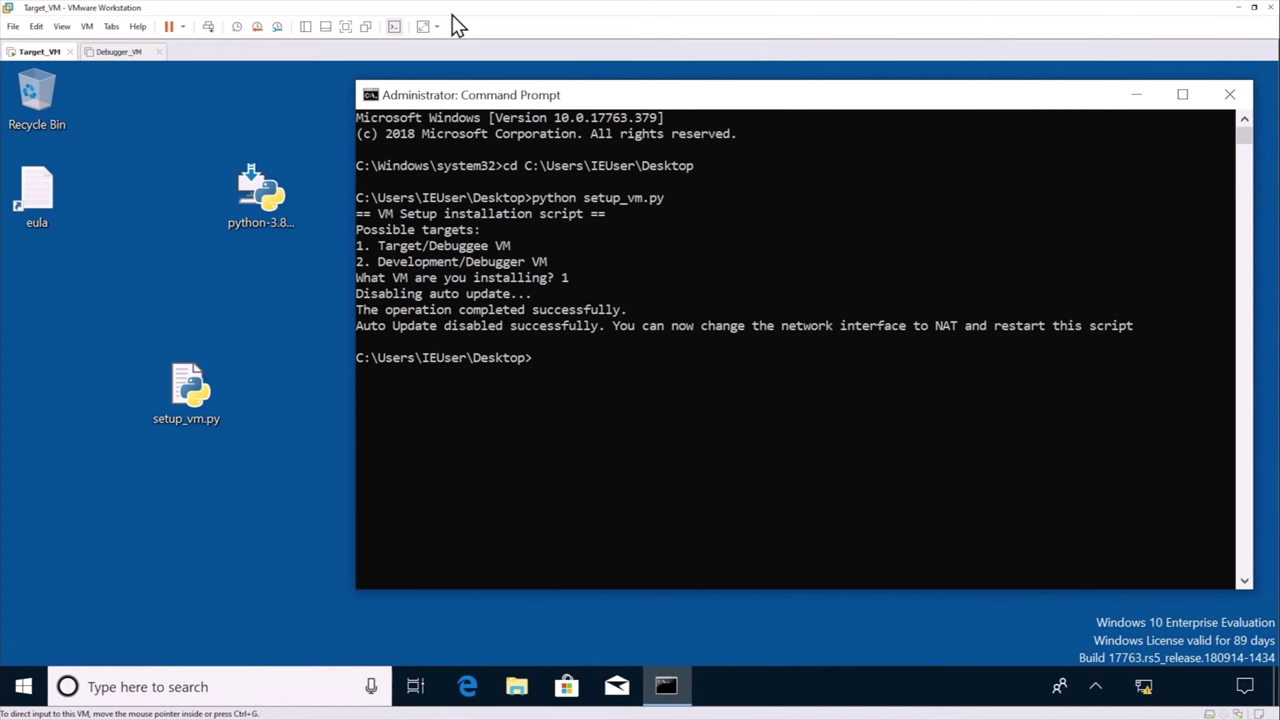
Switch the VM's network adapter from Host-only to NAT
{"action": "key", "text": "ctrl+d"}
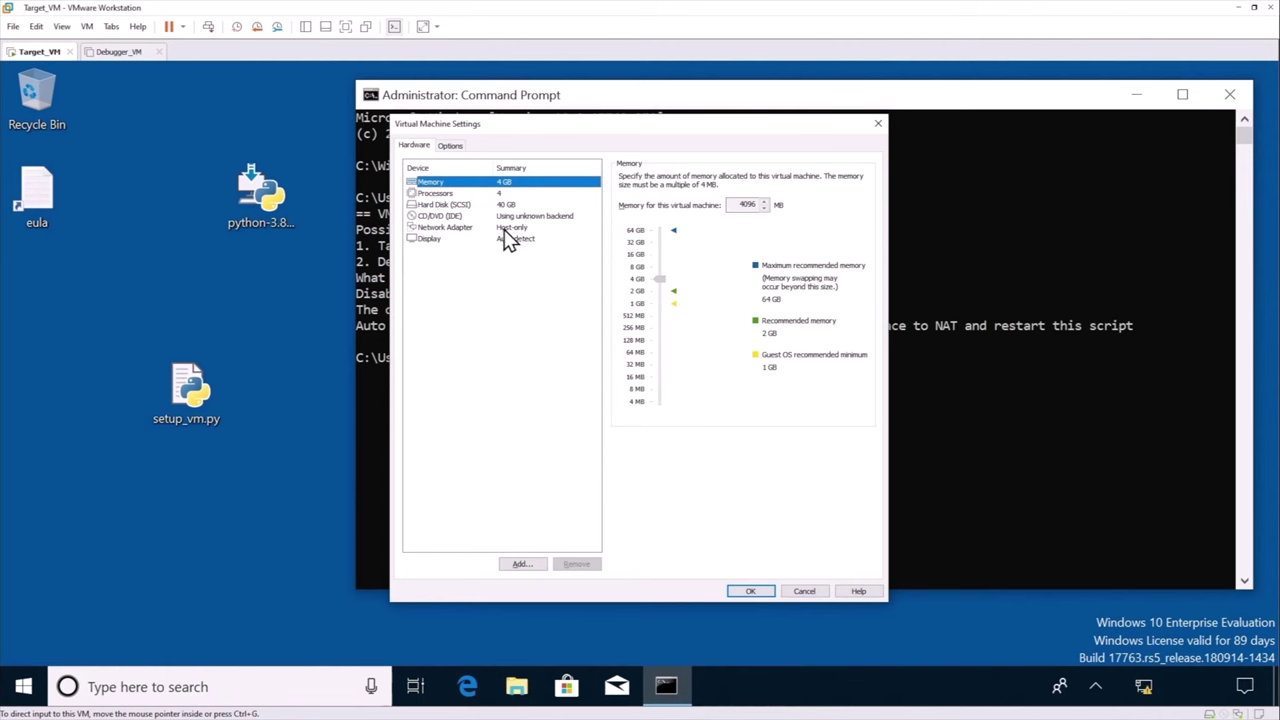
{"action": "left_click", "coordinate": [505, 228]}
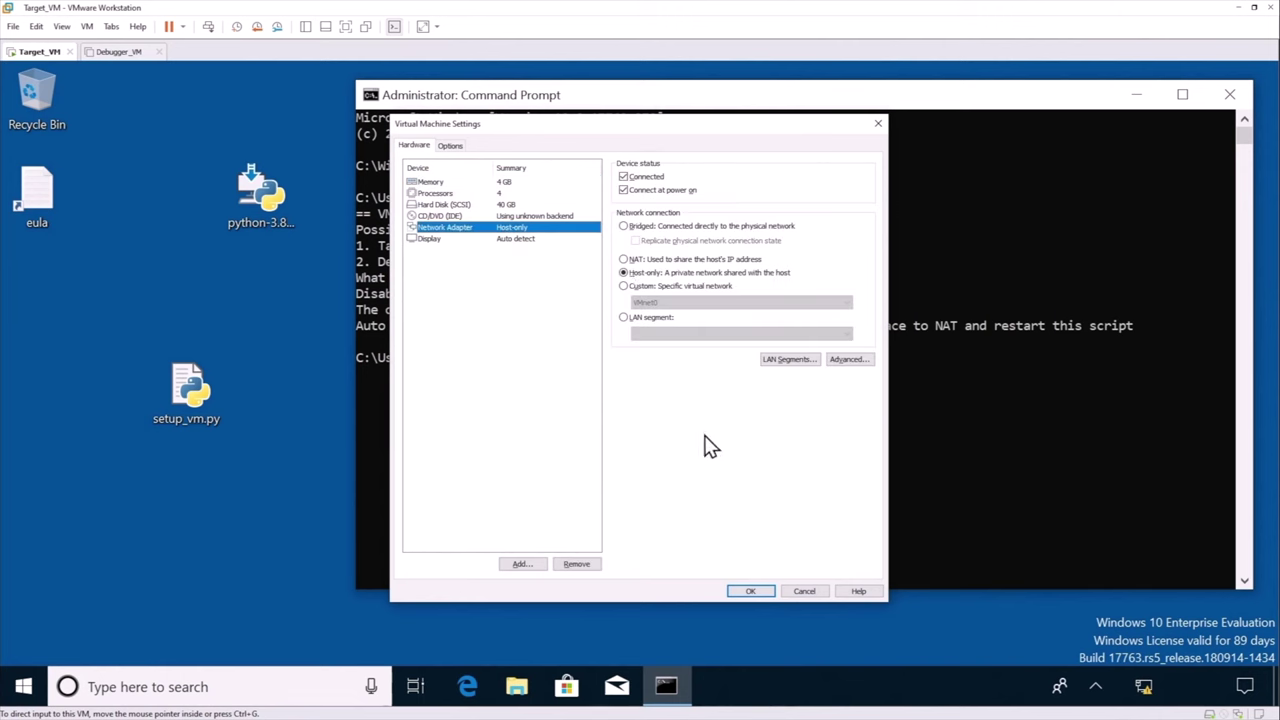
{"action": "left_click", "coordinate": [624, 260]}
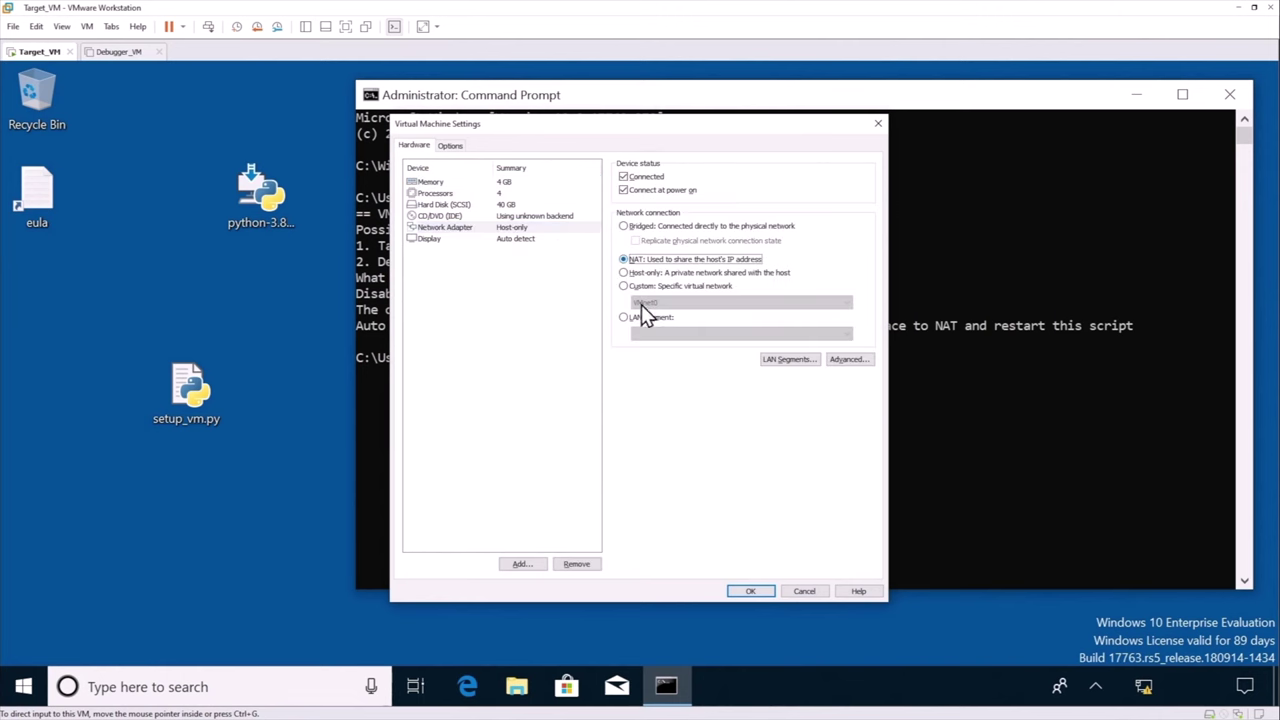
{"action": "left_click", "coordinate": [750, 592]}
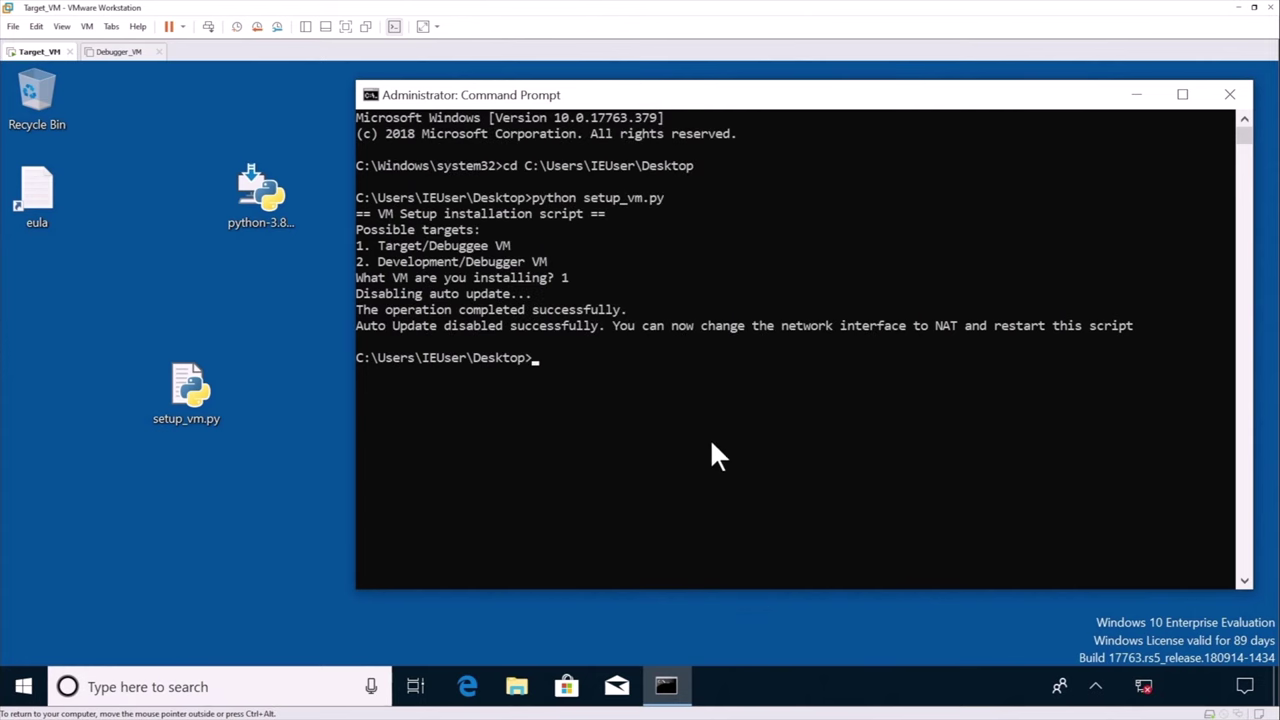
Confirm in the guest tray that the network is connected, then return to Command Prompt
{"action": "left_click", "coordinate": [1145, 688]}
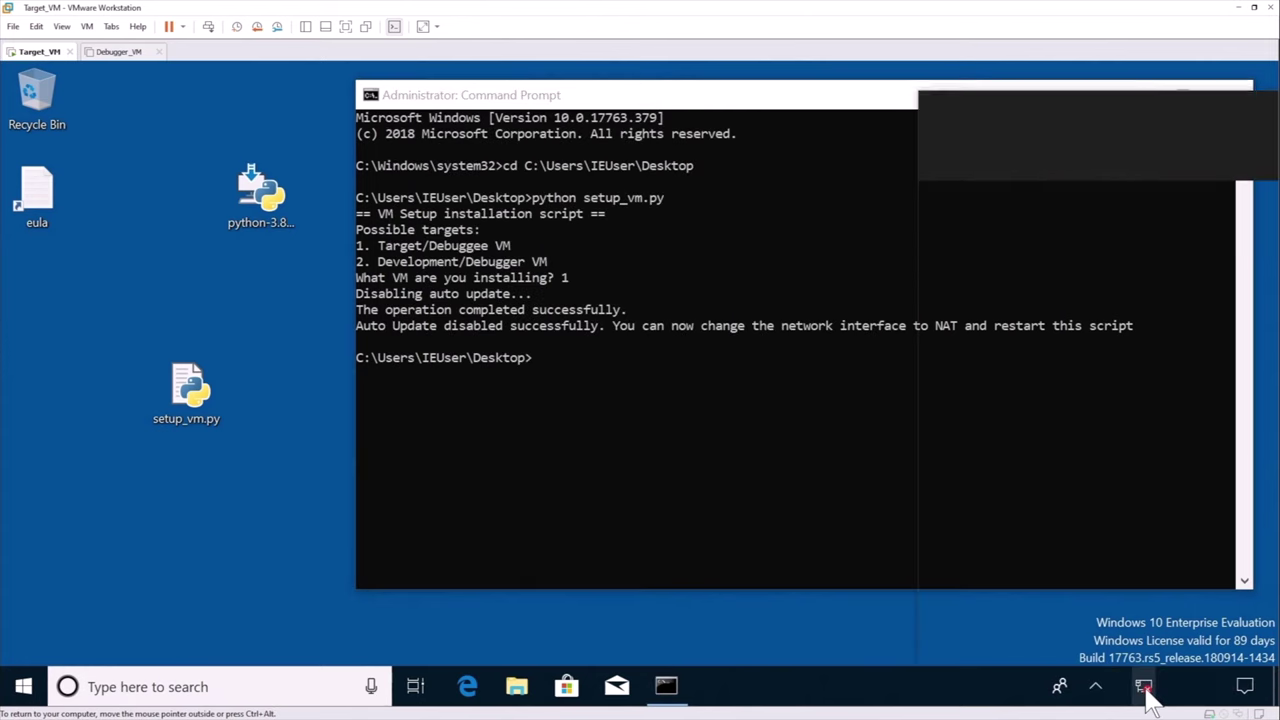
{"action": "left_click", "coordinate": [880, 638]}
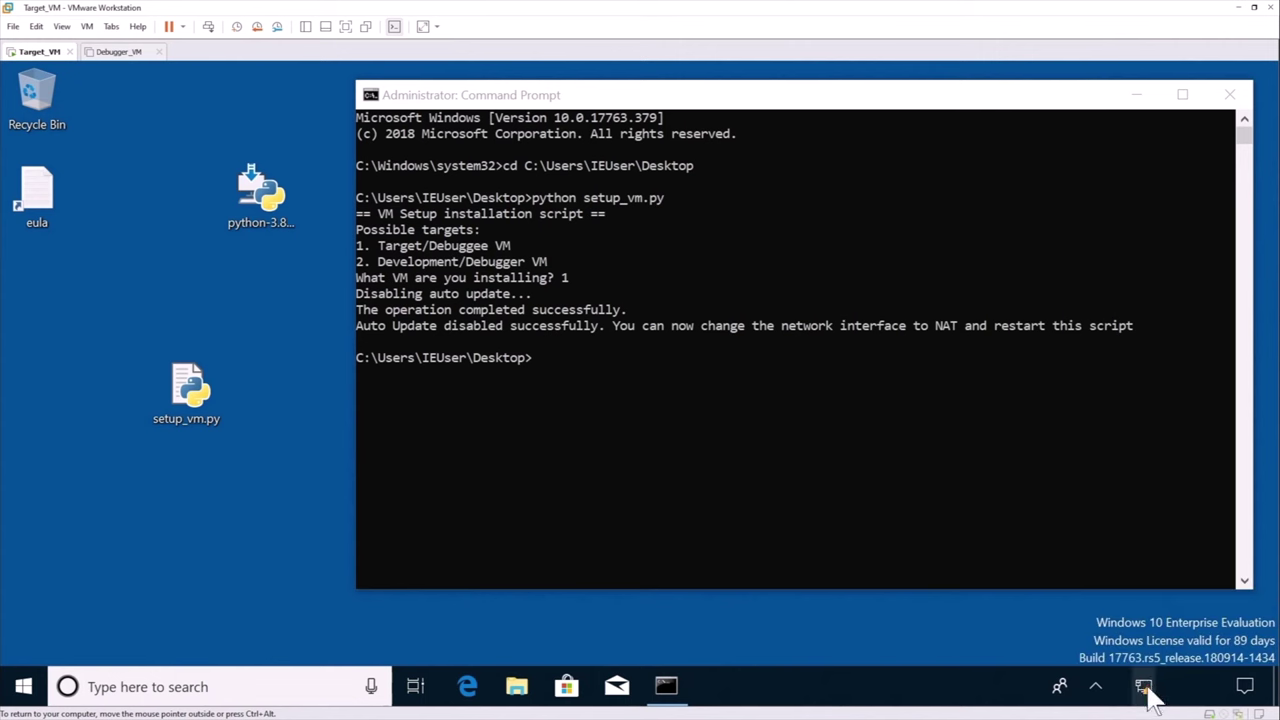
{"action": "left_click", "coordinate": [1148, 695]}
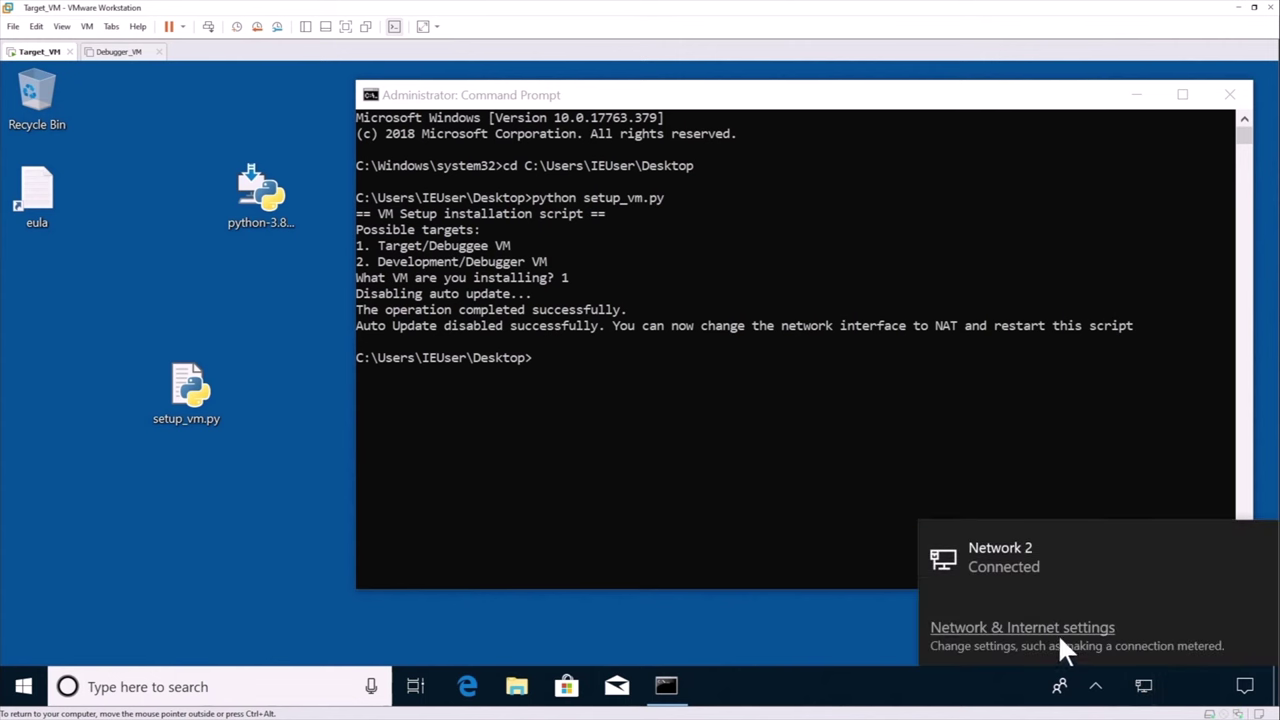
{"action": "left_click", "coordinate": [651, 252]}
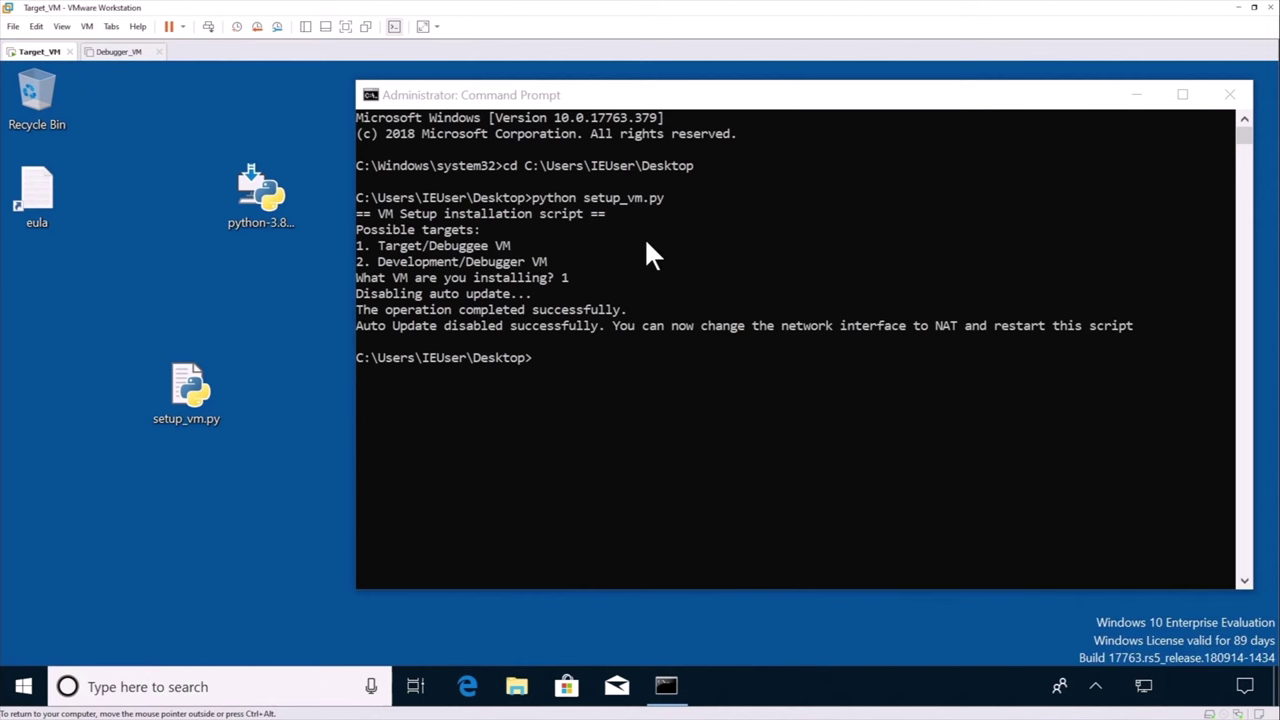
Rerun python setup_vm.py with option 1 so it installs 7-Zip and Notepad++
{"action": "key", "text": "Up"}
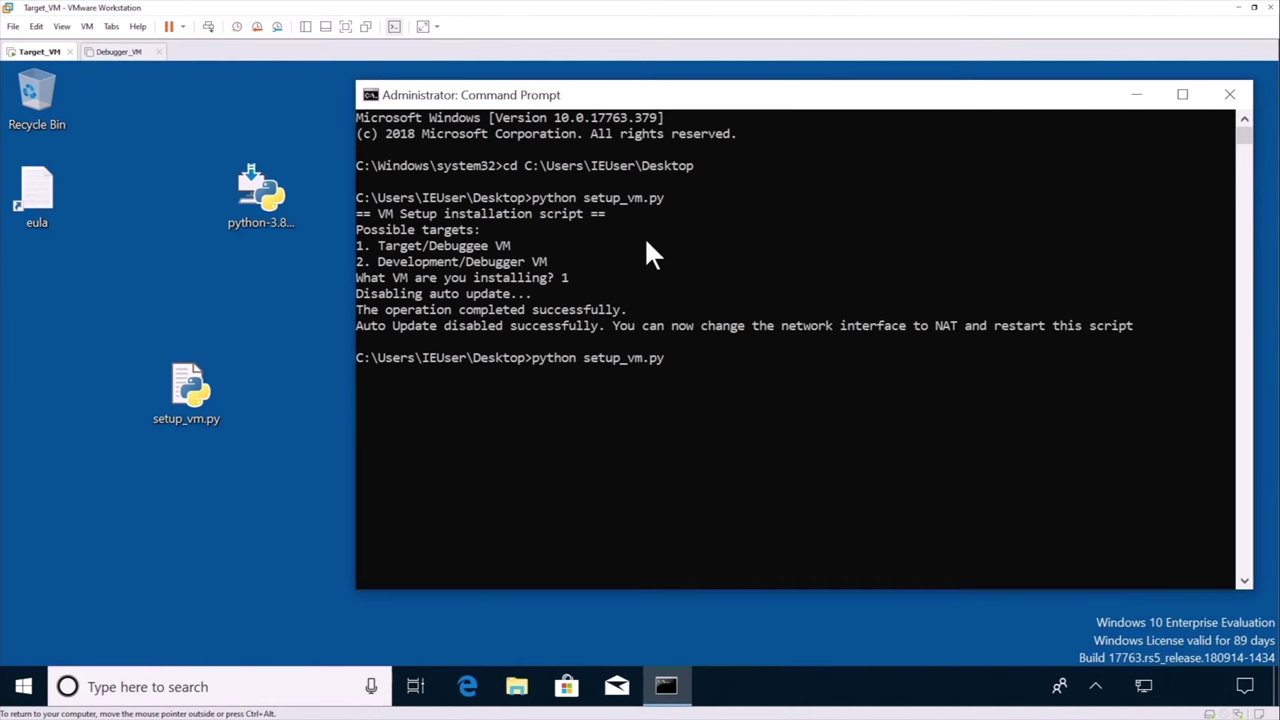
{"action": "key", "text": "Return"}
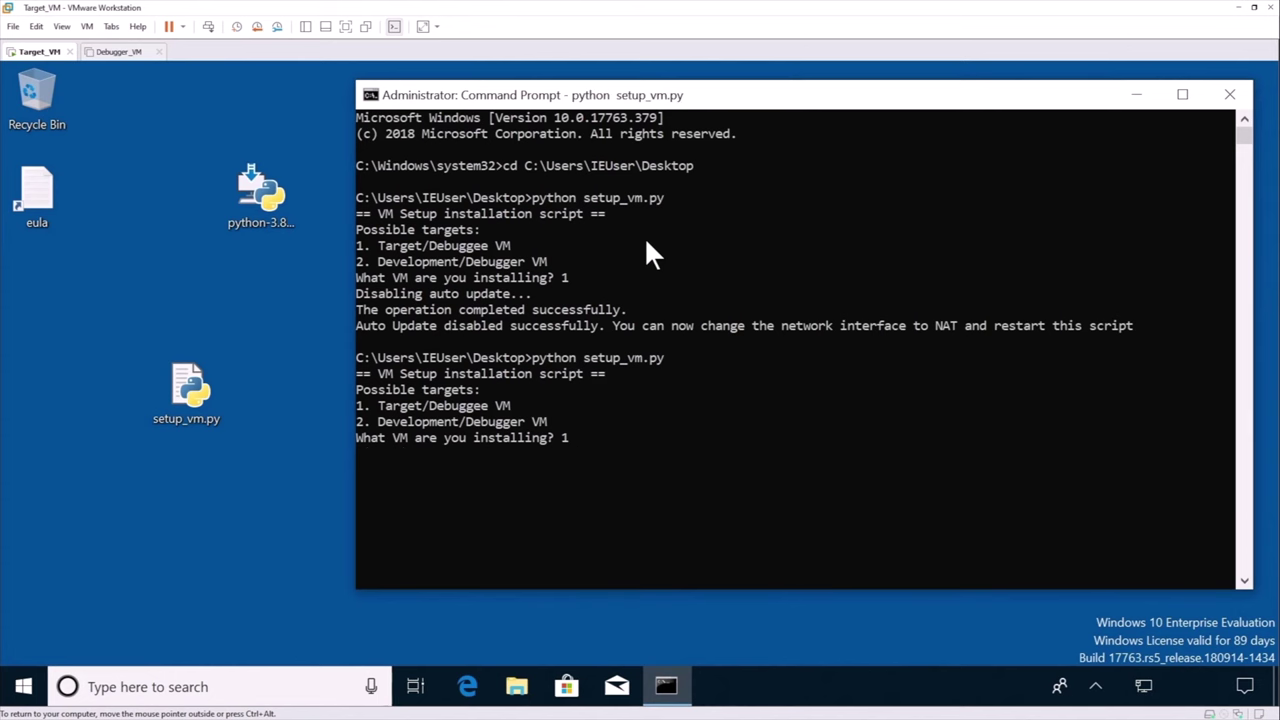
{"action": "key", "text": "Return"}
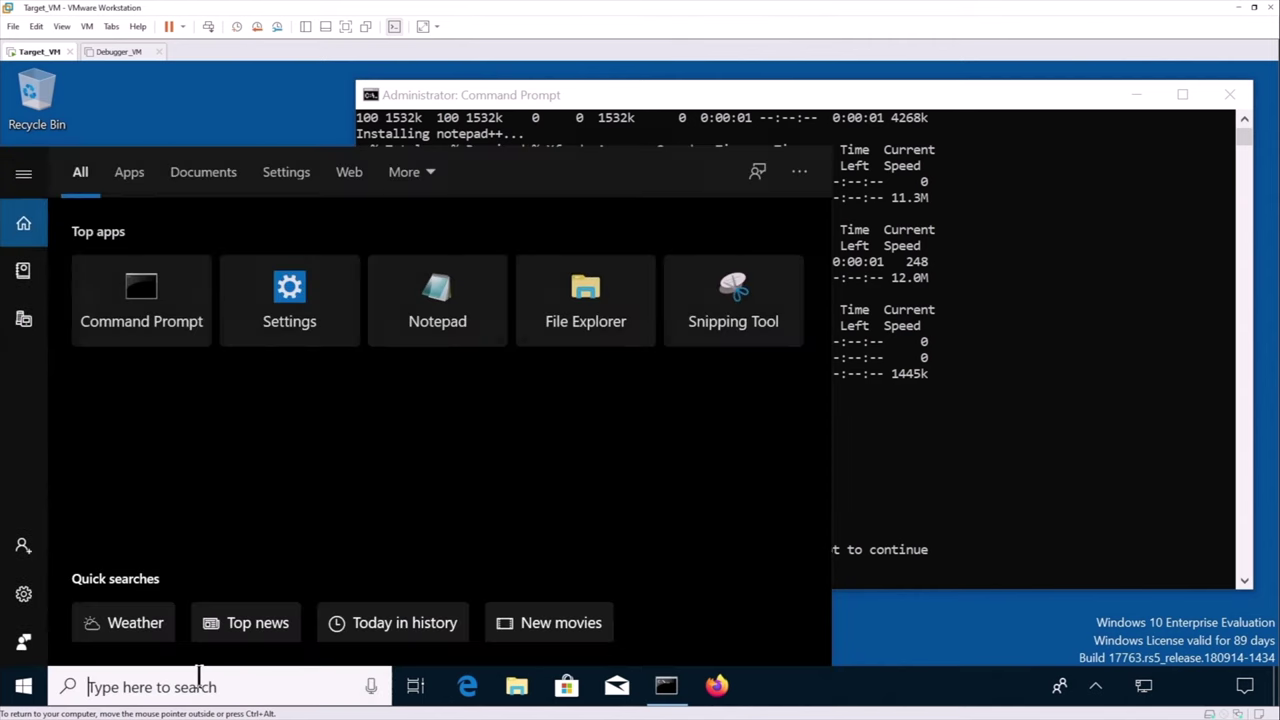
Add English (United Kingdom) as a language, skipping the handwriting and speech features
{"action": "type", "text": "langu"}
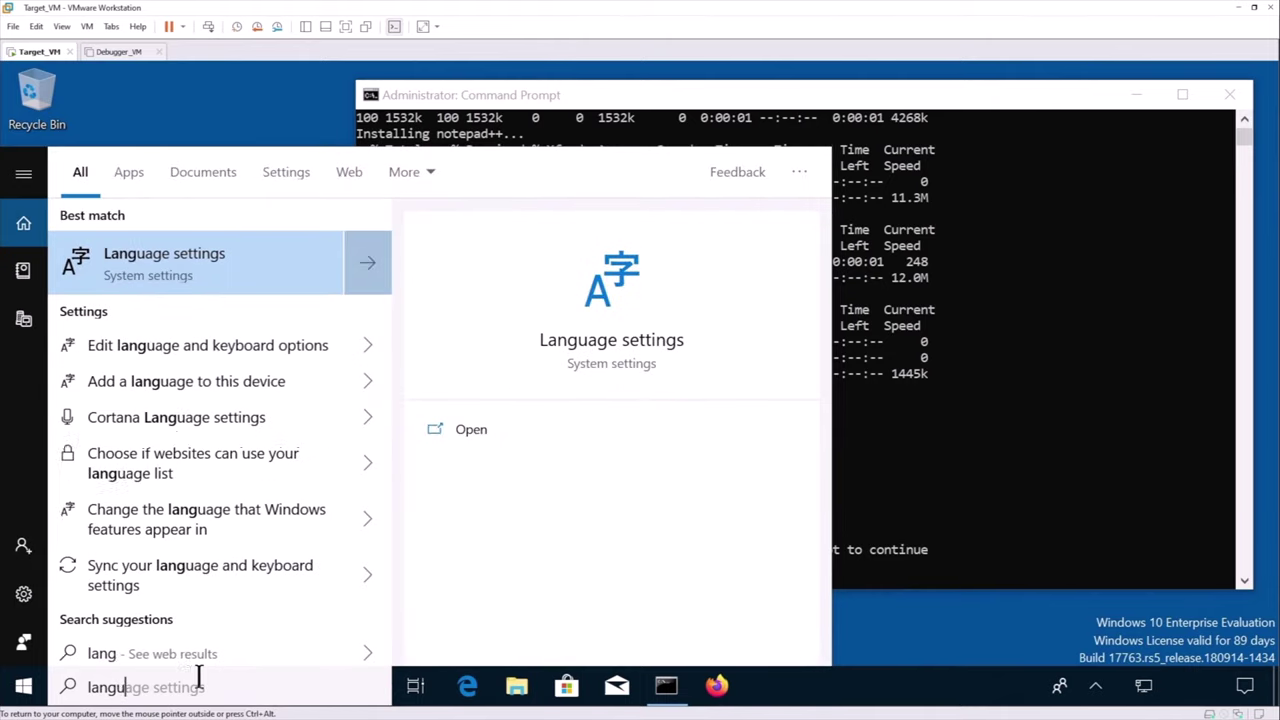
{"action": "type", "text": "age"}
{"action": "left_click", "coordinate": [218, 256]}
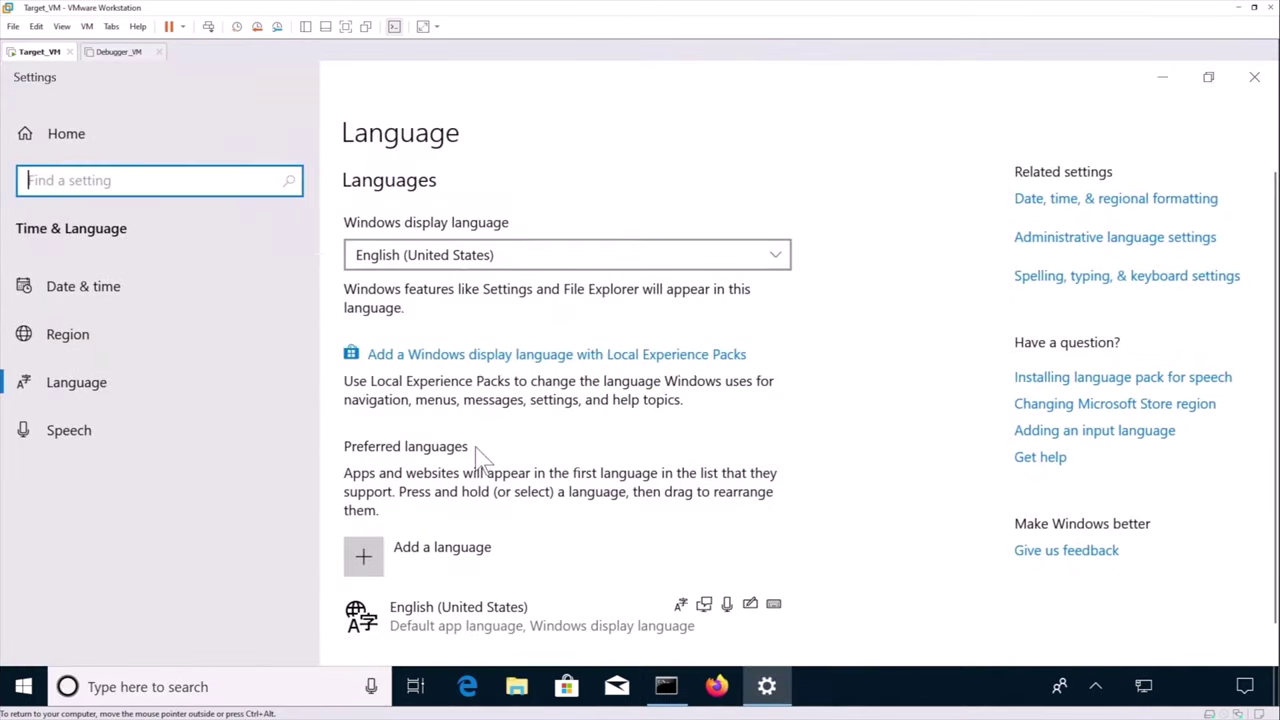
{"action": "scroll", "coordinate": [475, 563], "scroll_direction": "down", "scroll_amount": 1}
{"action": "left_click", "coordinate": [375, 530]}
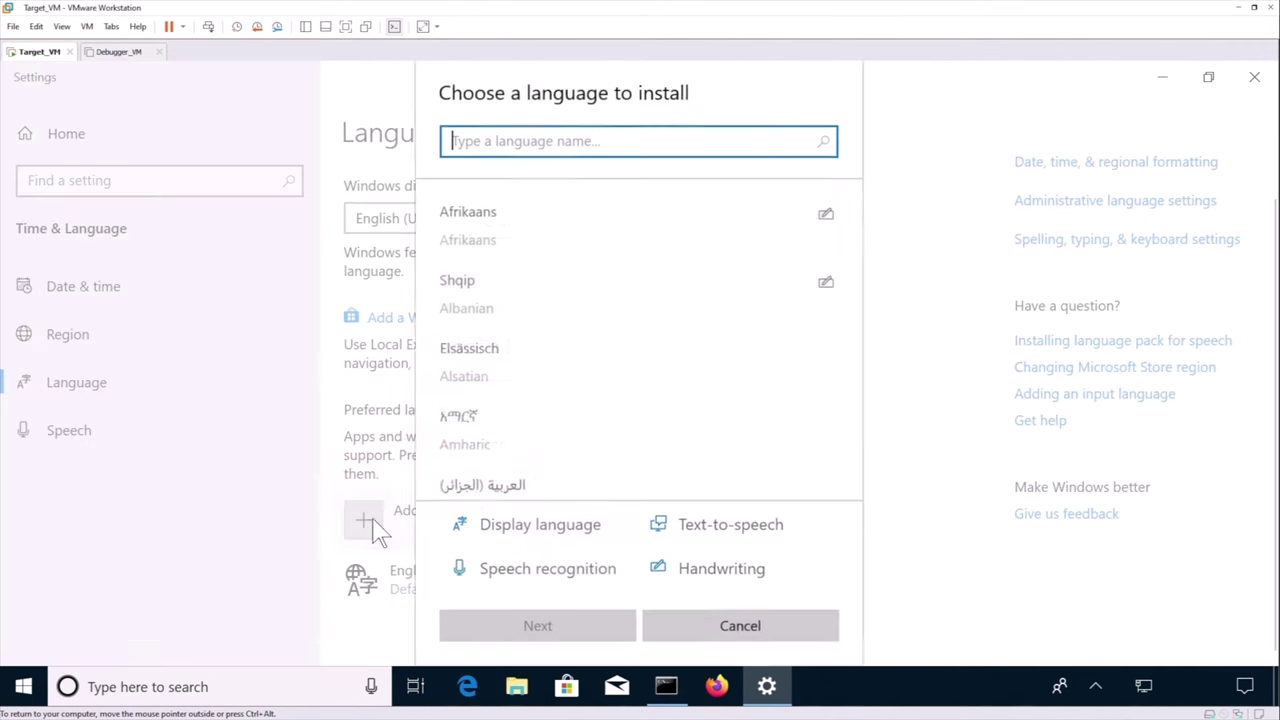
{"action": "type", "text": "united"}
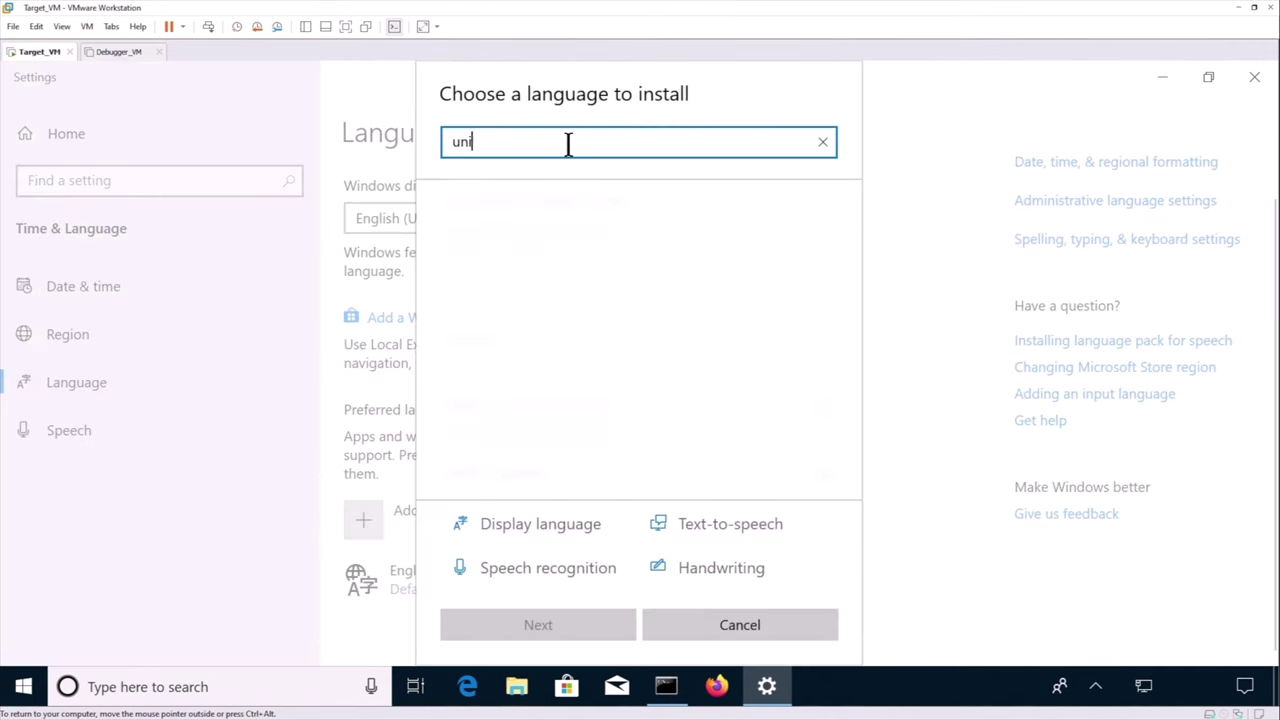
{"action": "left_click", "coordinate": [545, 298]}
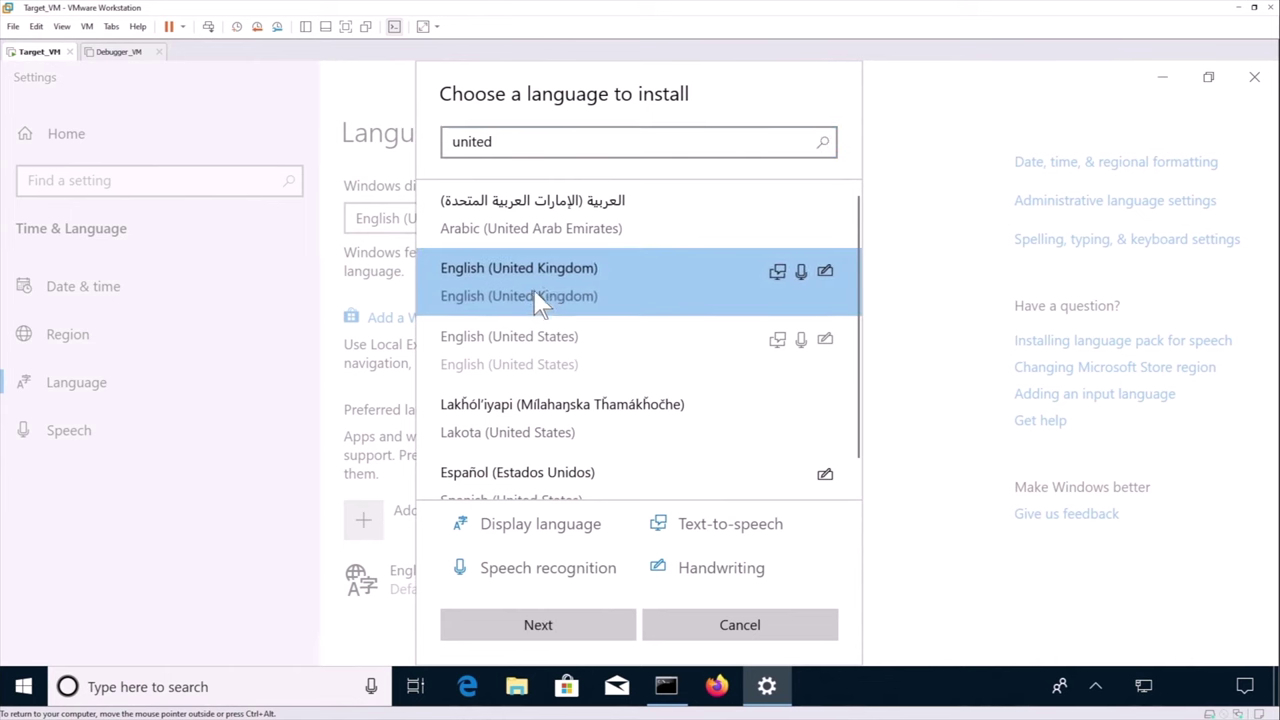
{"action": "left_click", "coordinate": [566, 623]}
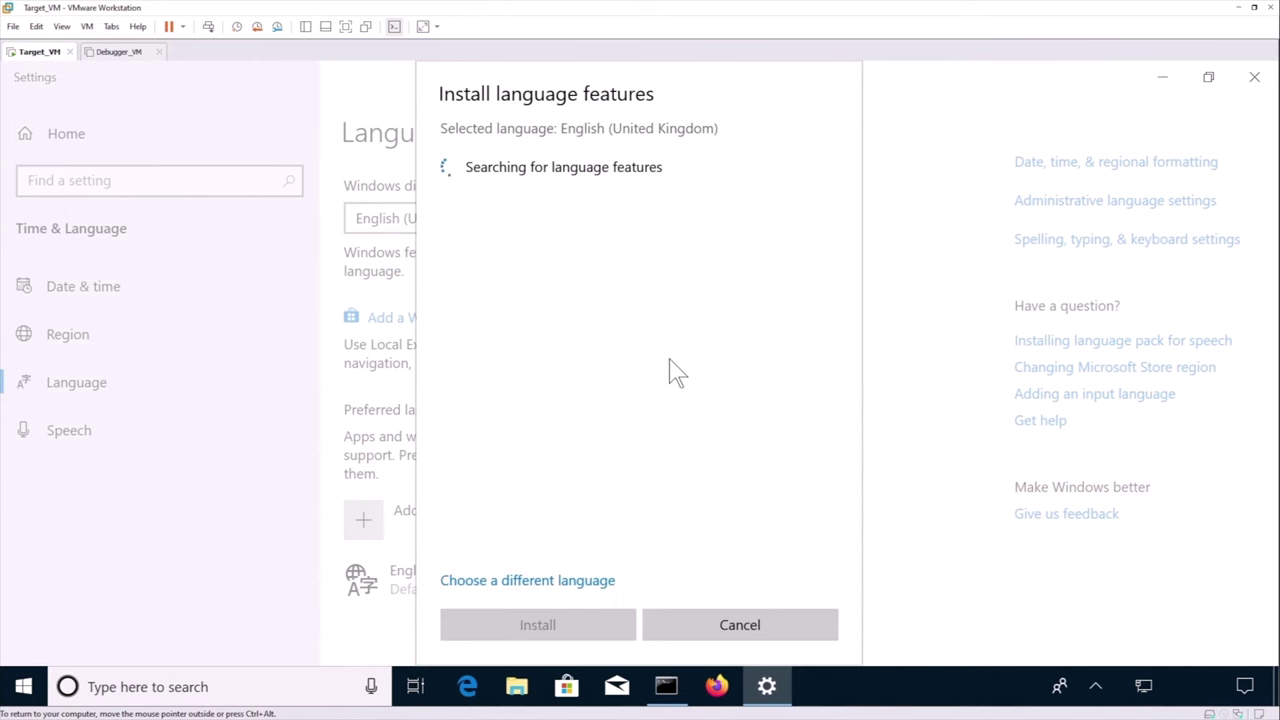
{"action": "left_click", "coordinate": [451, 301]}
{"action": "left_click", "coordinate": [451, 259]}
{"action": "left_click", "coordinate": [571, 625]}
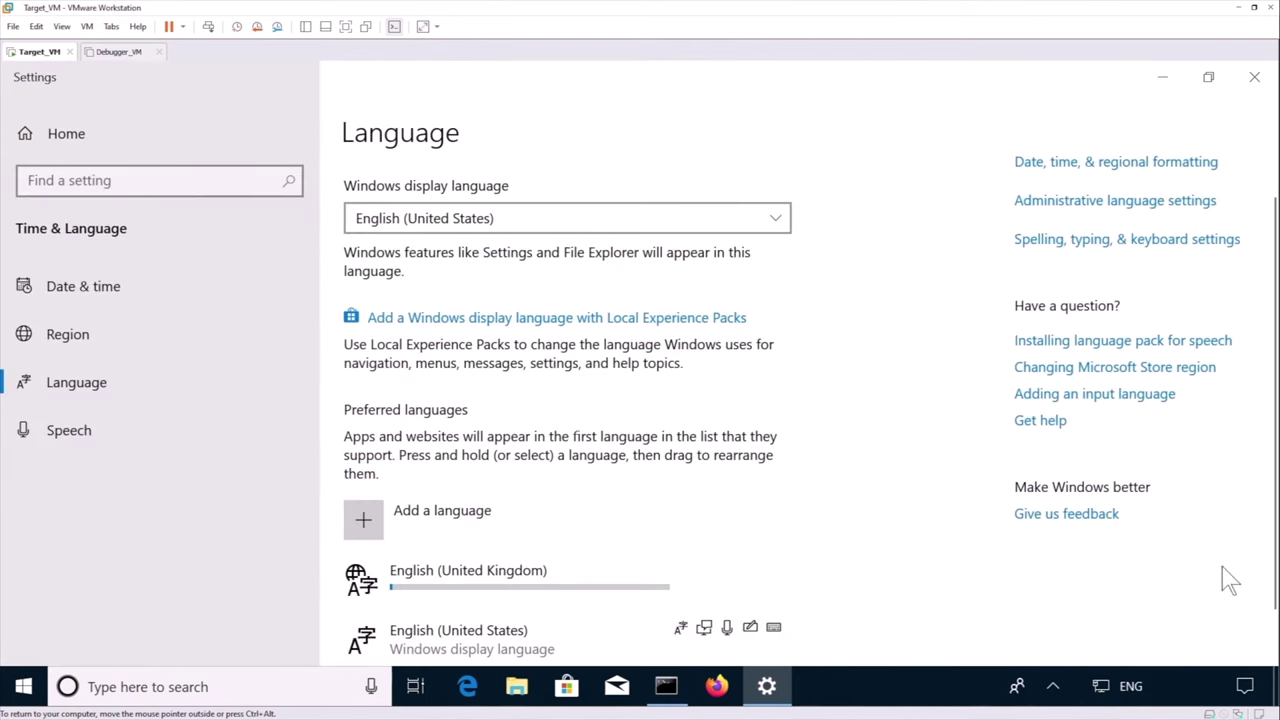
{"action": "left_click", "coordinate": [1137, 688]}
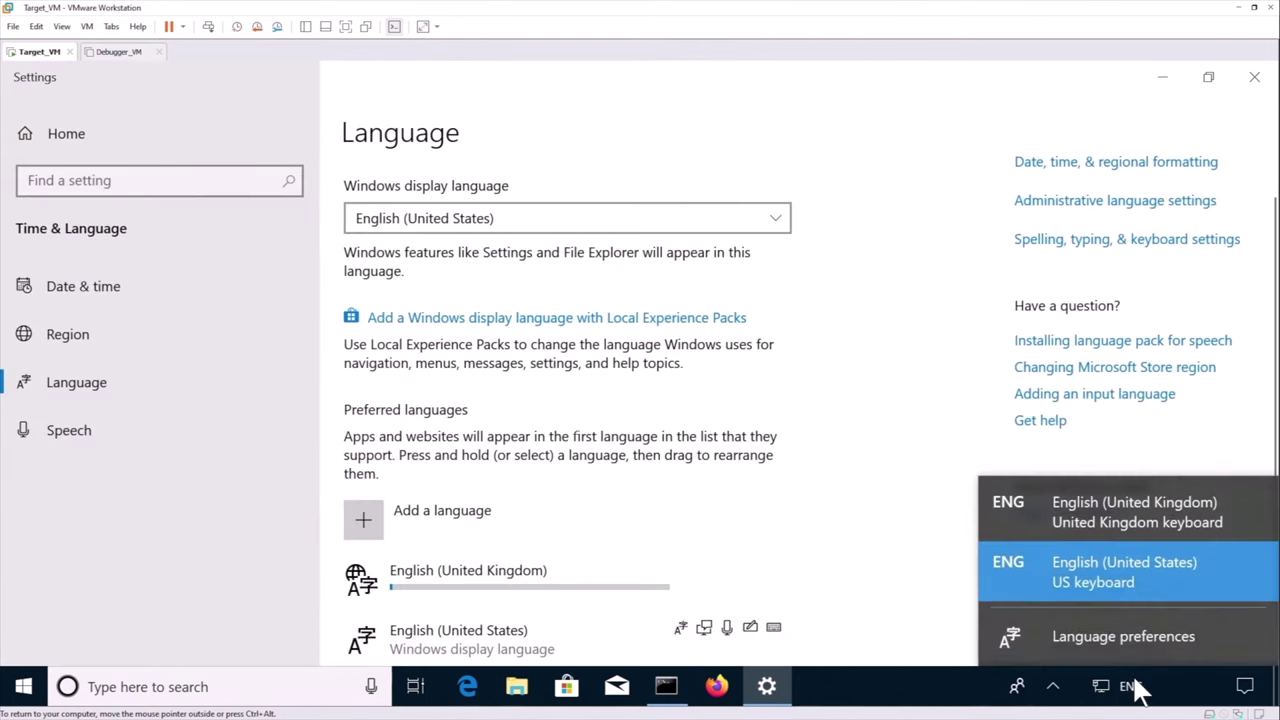
Switch input to English (United Kingdom) and open Power & sleep settings
{"action": "left_click", "coordinate": [1137, 510]}
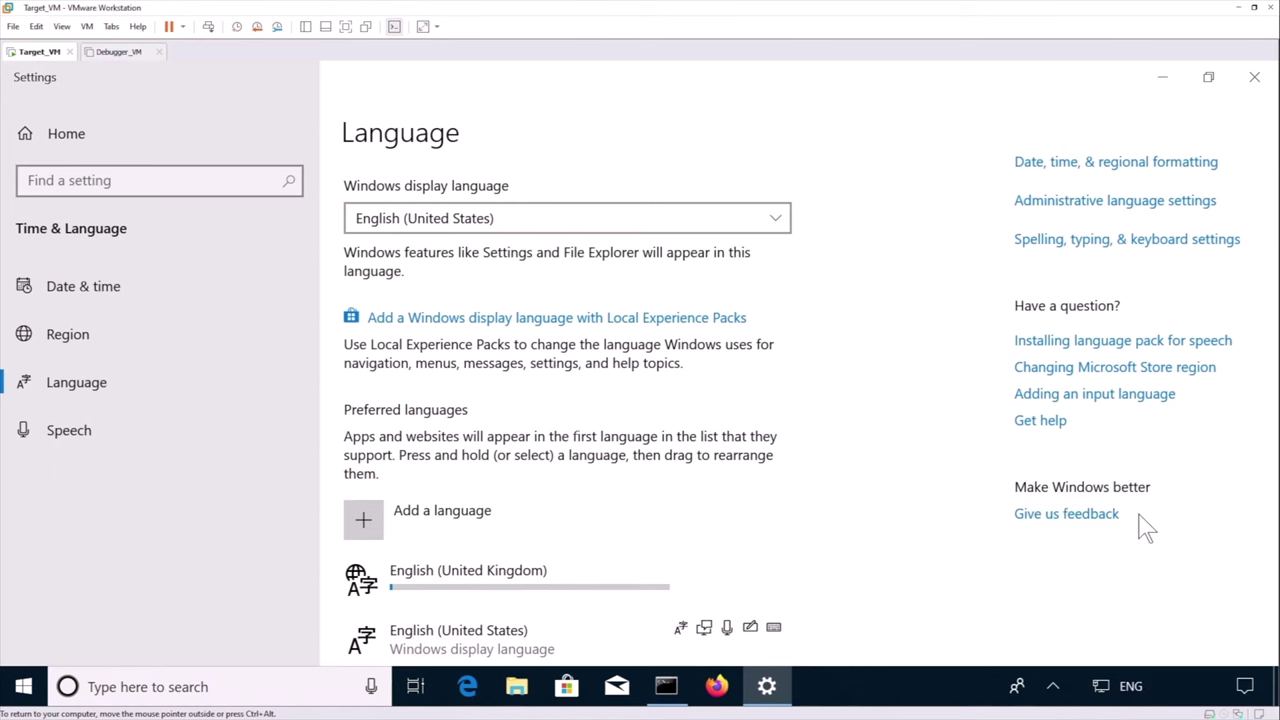
{"action": "left_click", "coordinate": [175, 183]}
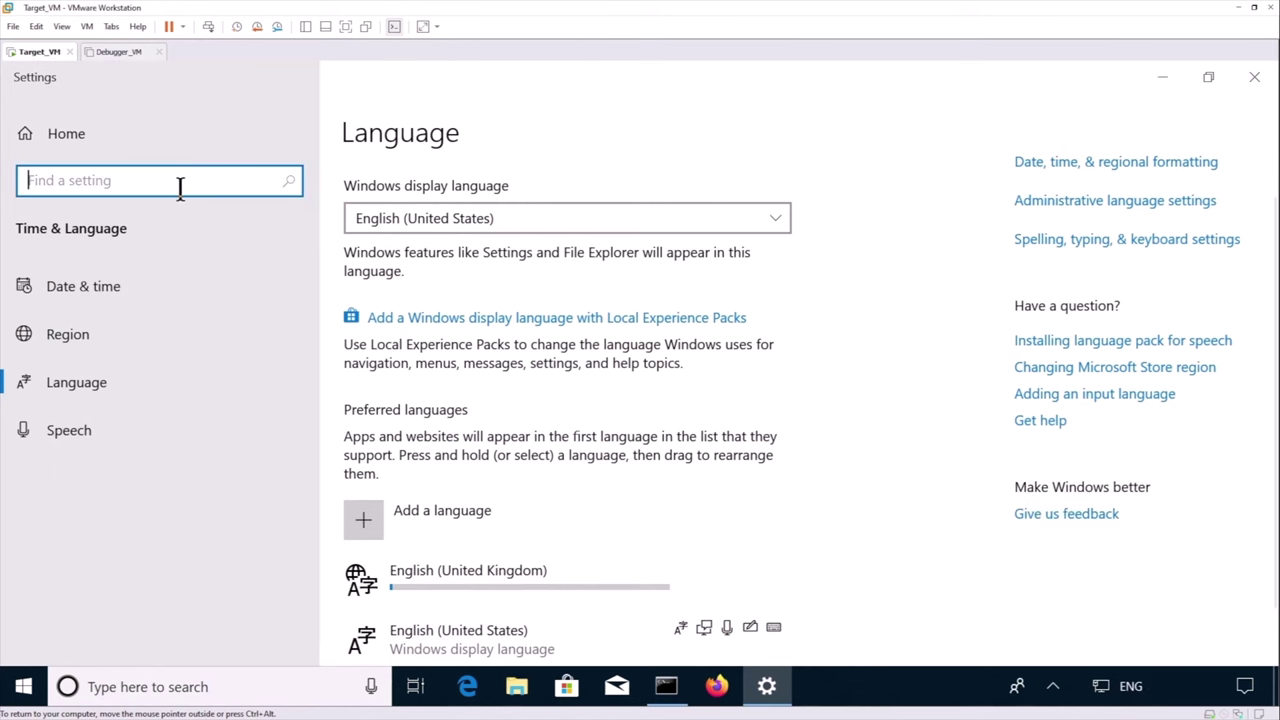
{"action": "type", "text": "d"}
{"action": "key", "text": "BackSpace"}
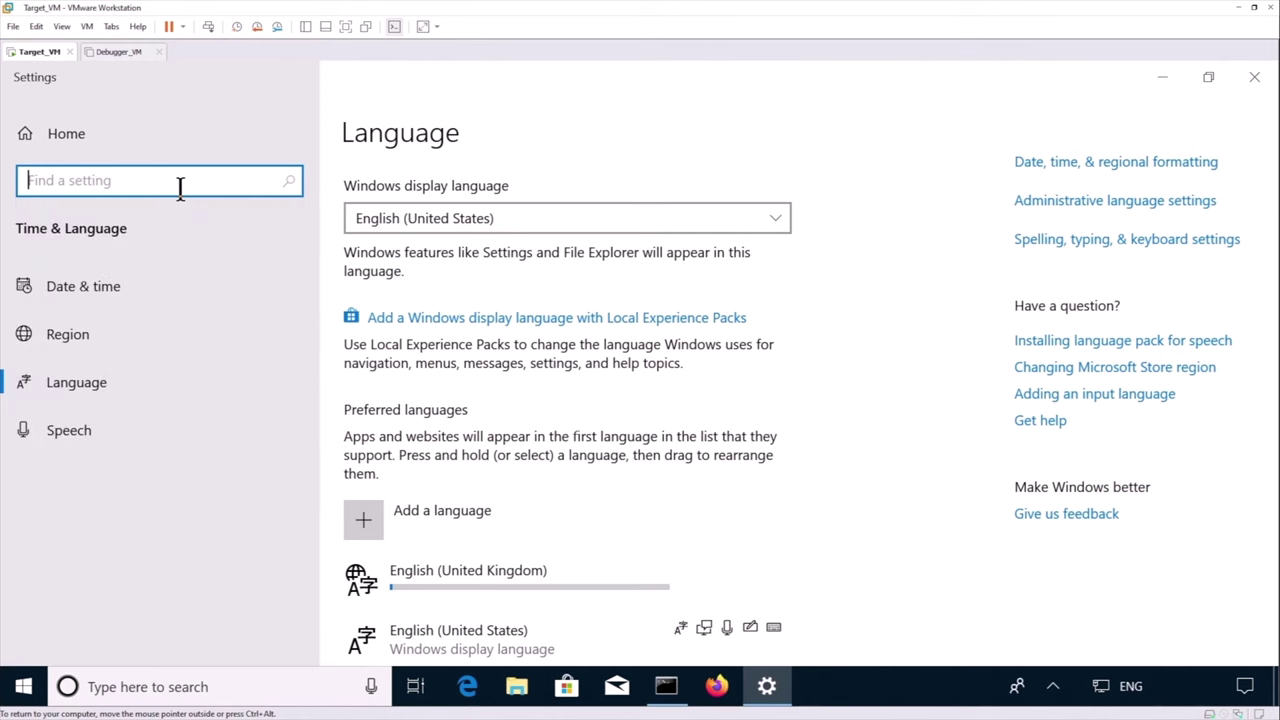
{"action": "type", "text": "power"}
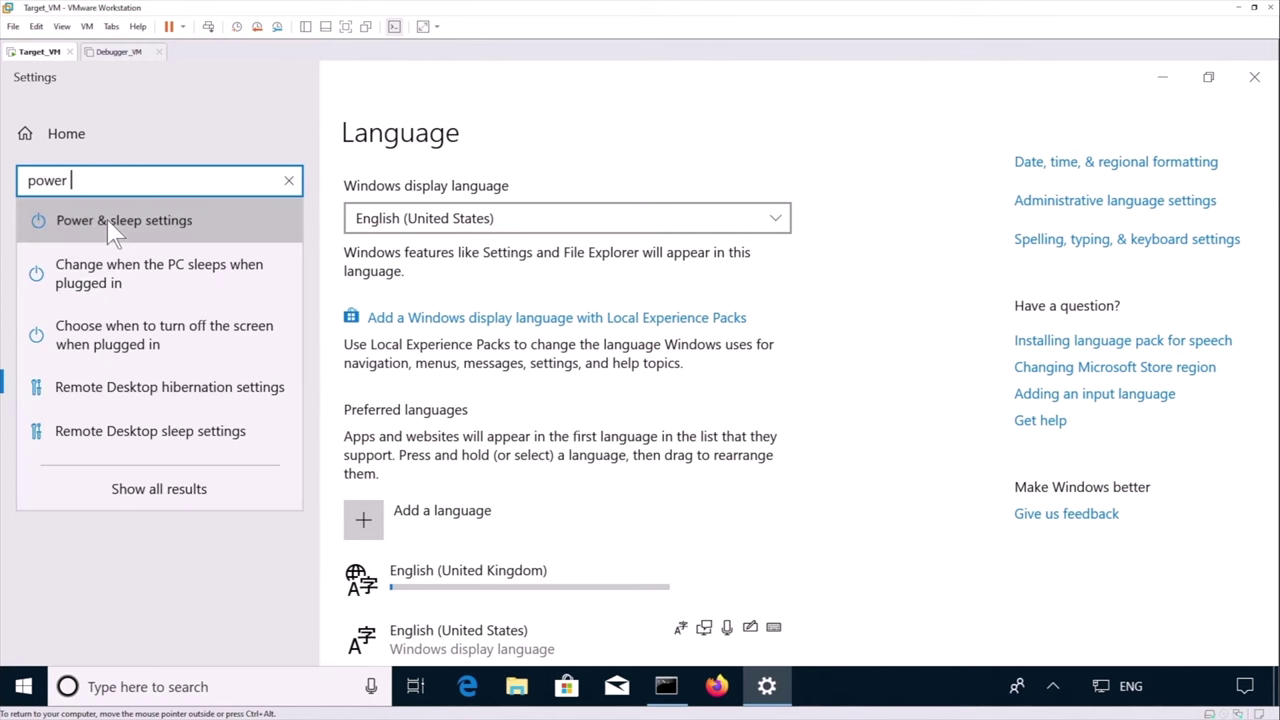
{"action": "left_click", "coordinate": [114, 226]}
Set both screen turn-off and PC sleep to Never when plugged in
{"action": "left_click", "coordinate": [503, 263]}
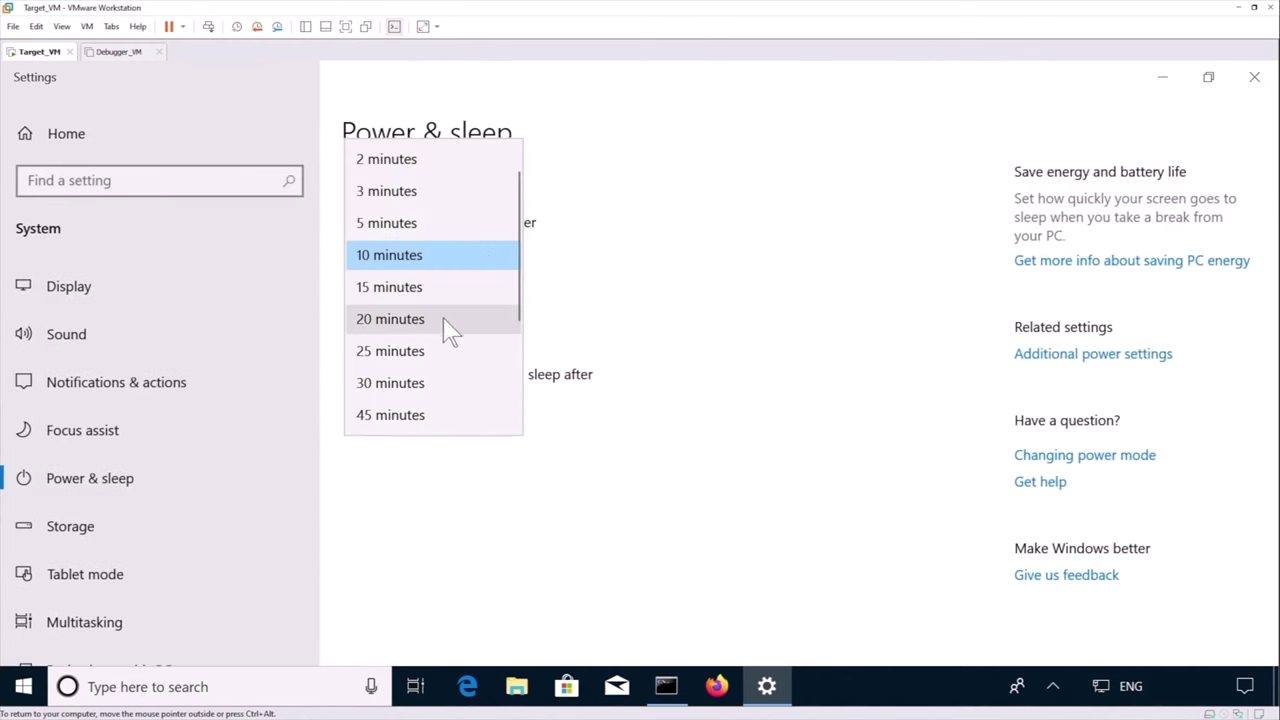
{"action": "scroll", "coordinate": [443, 330], "scroll_direction": "down", "scroll_amount": 2}
{"action": "left_click", "coordinate": [378, 416]}
{"action": "left_click", "coordinate": [425, 405]}
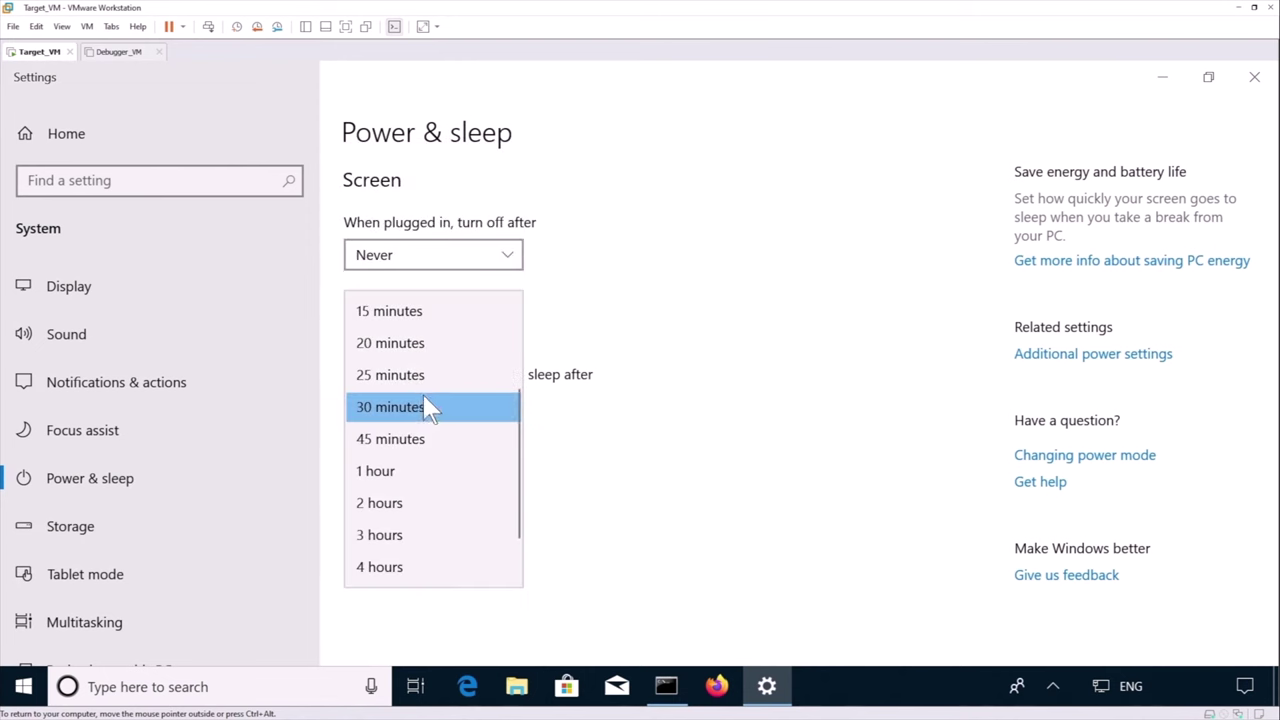
{"action": "scroll", "coordinate": [423, 405], "scroll_direction": "down", "scroll_amount": 1}
{"action": "left_click", "coordinate": [391, 567]}
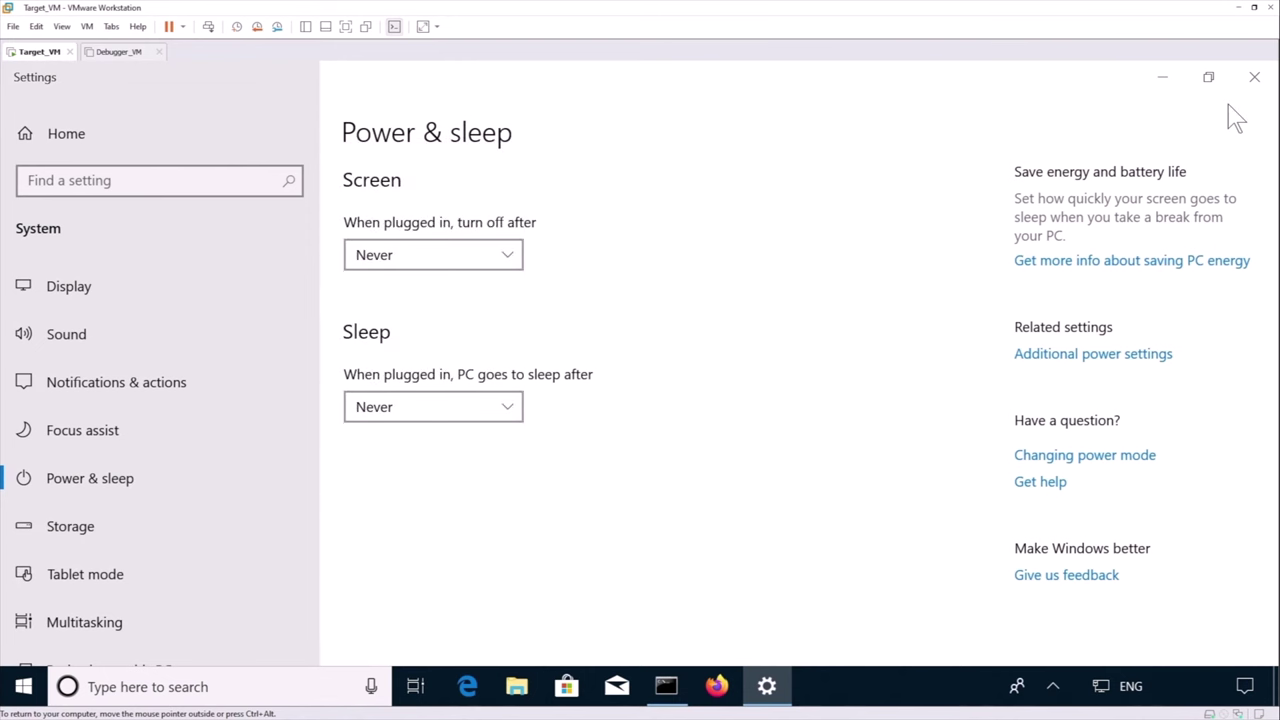
In netplwiz, untick the user-name-and-password requirement and confirm the account credentials for auto sign-in
{"action": "left_click", "coordinate": [1254, 77]}
{"action": "left_click", "coordinate": [298, 688]}
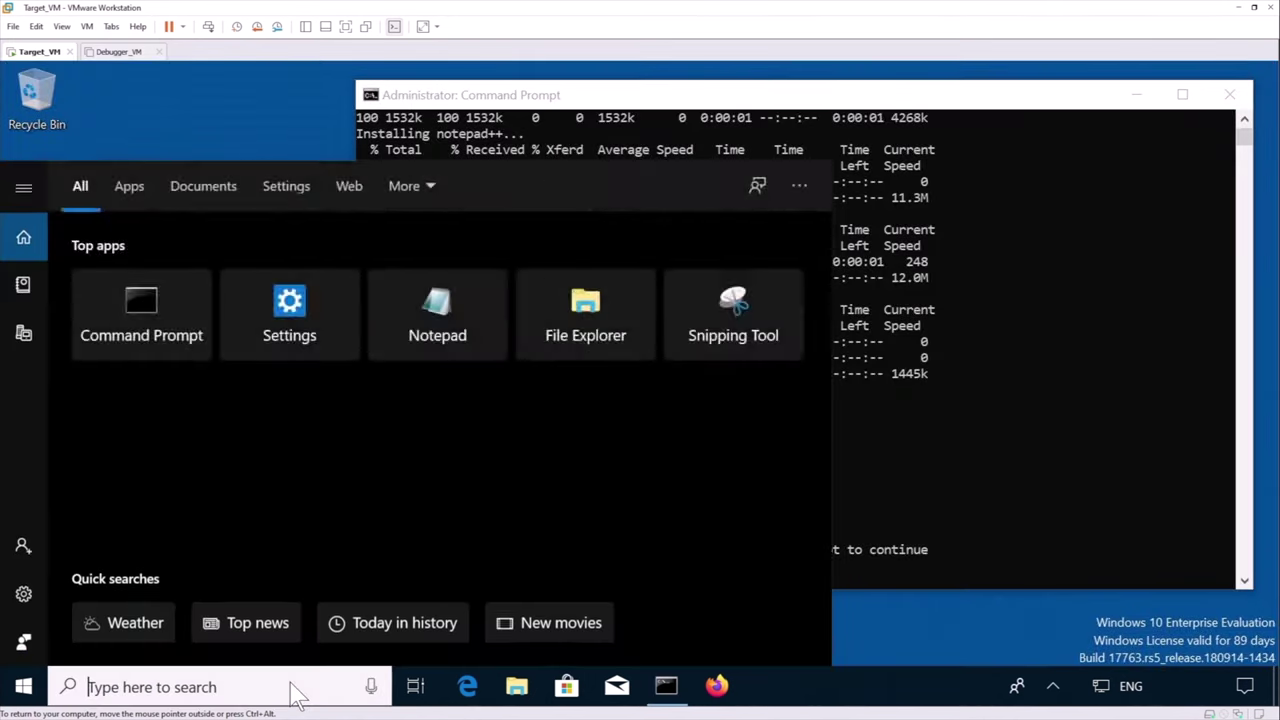
{"action": "type", "text": "netpl"}
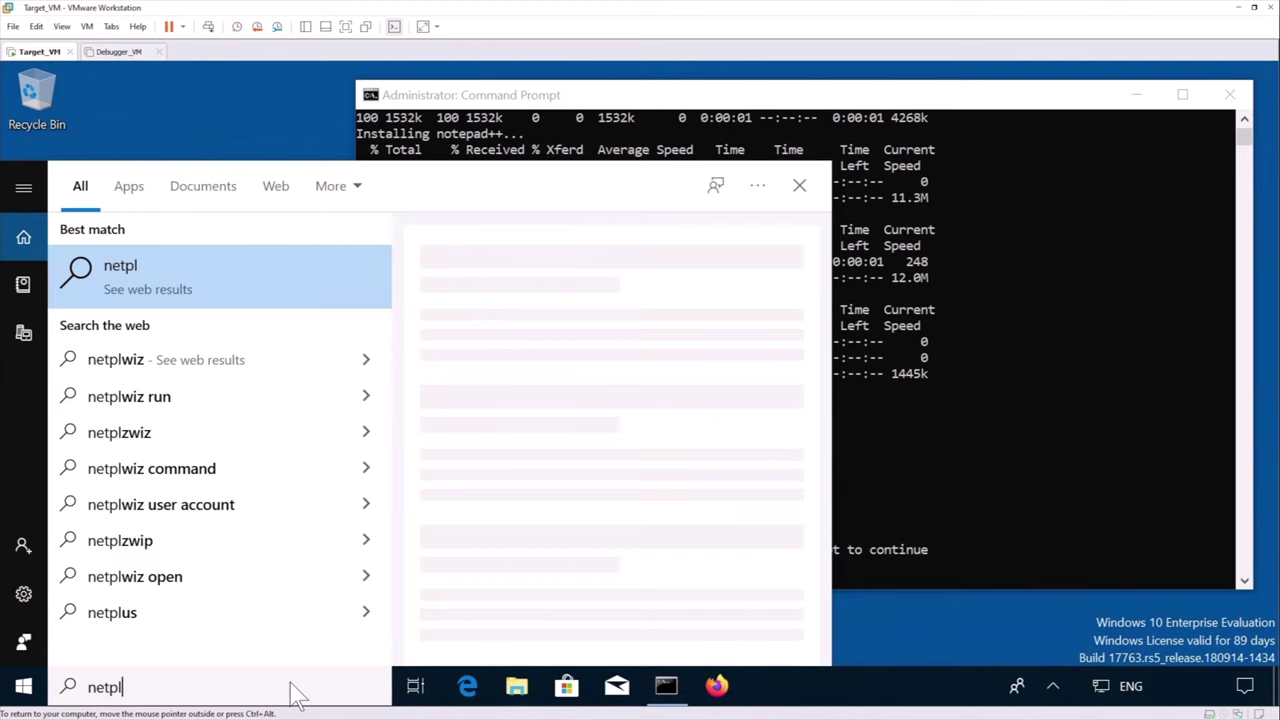
{"action": "type", "text": "wiz"}
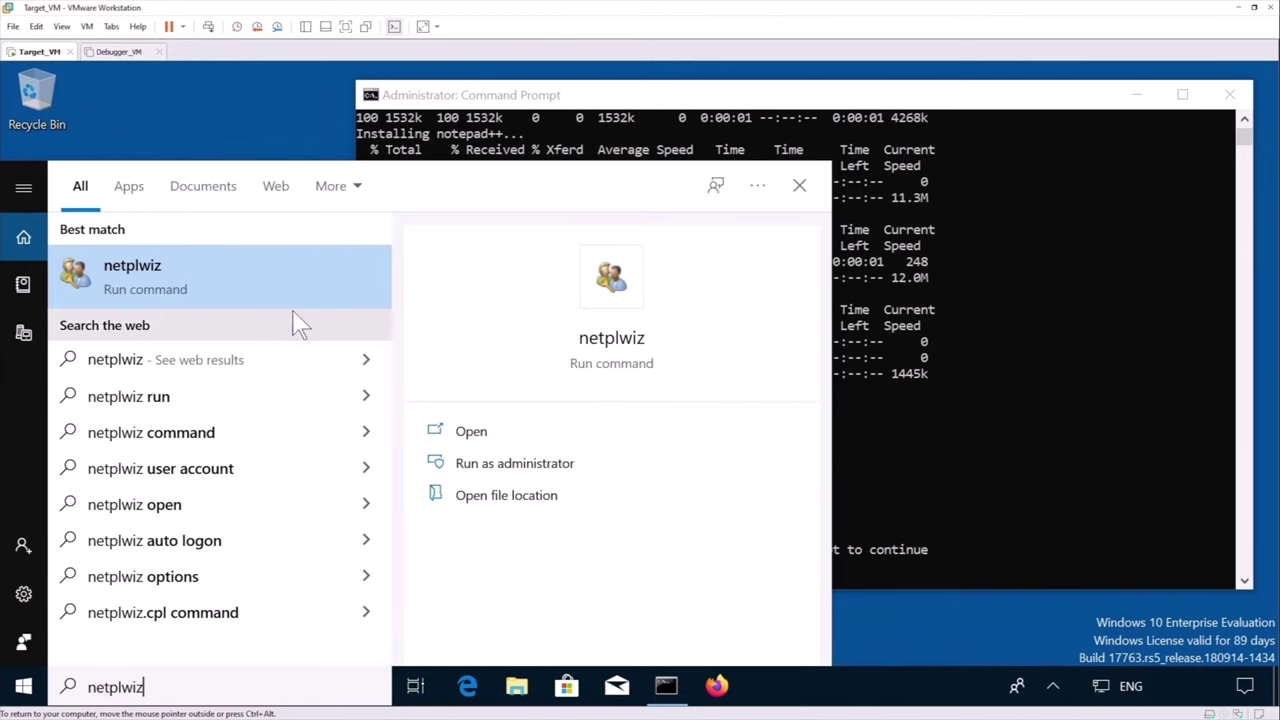
{"action": "key", "text": "Return"}
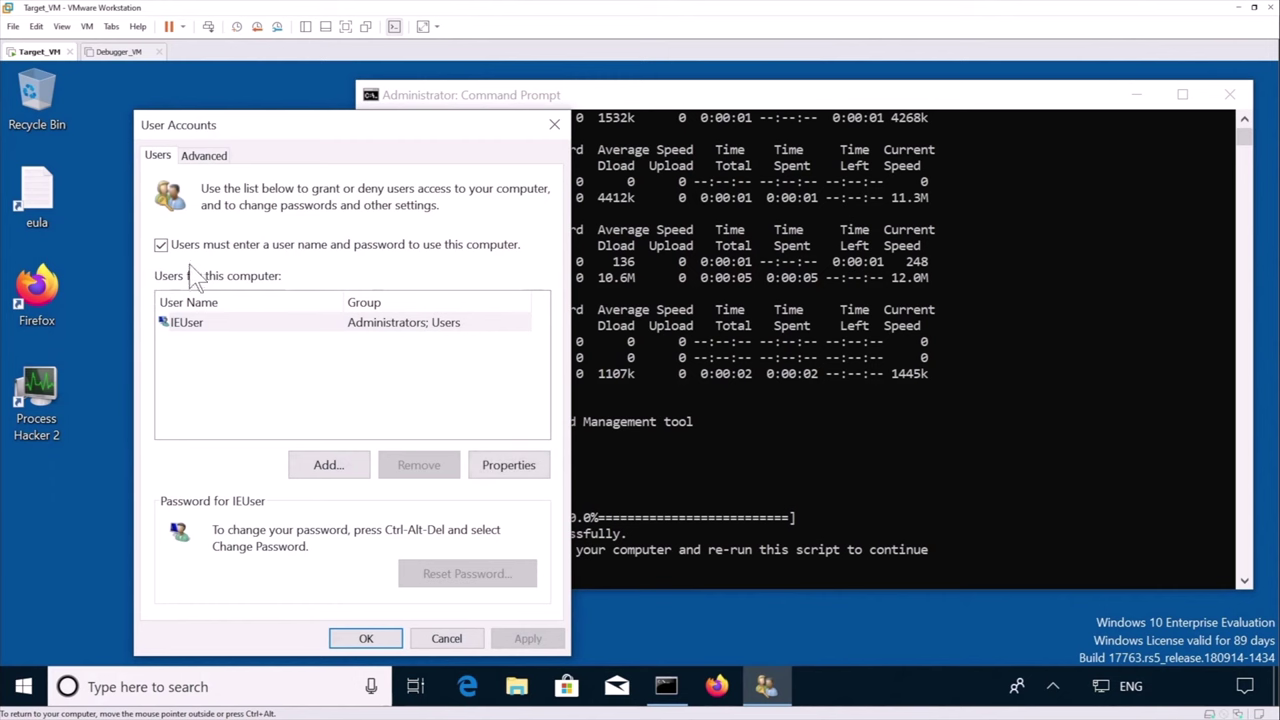
{"action": "left_click", "coordinate": [160, 245]}
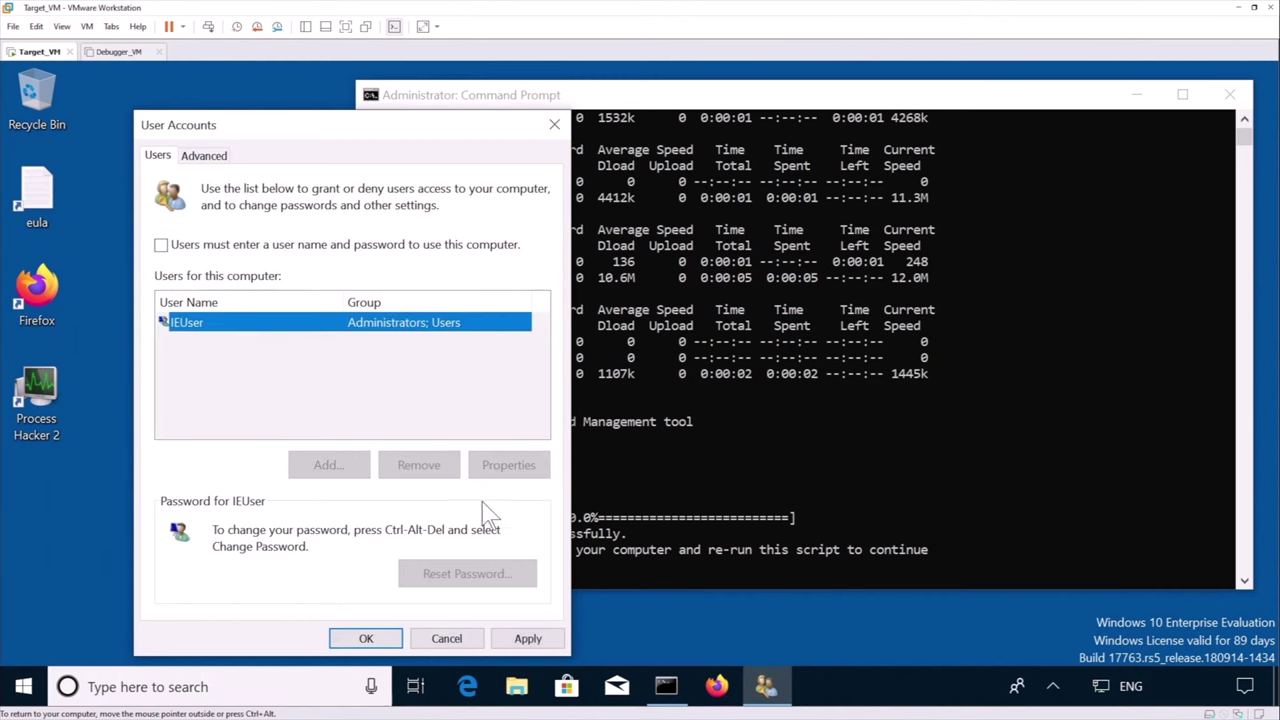
{"action": "left_click", "coordinate": [528, 640]}
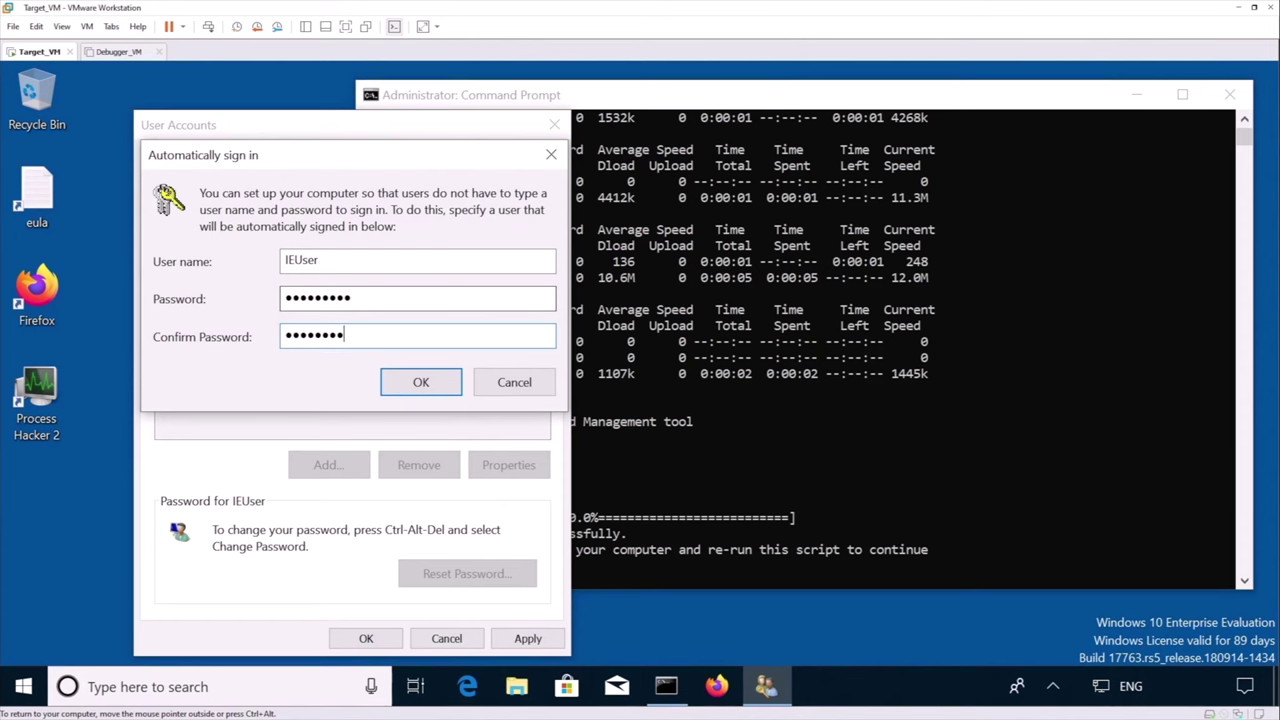
{"action": "left_click", "coordinate": [421, 384]}
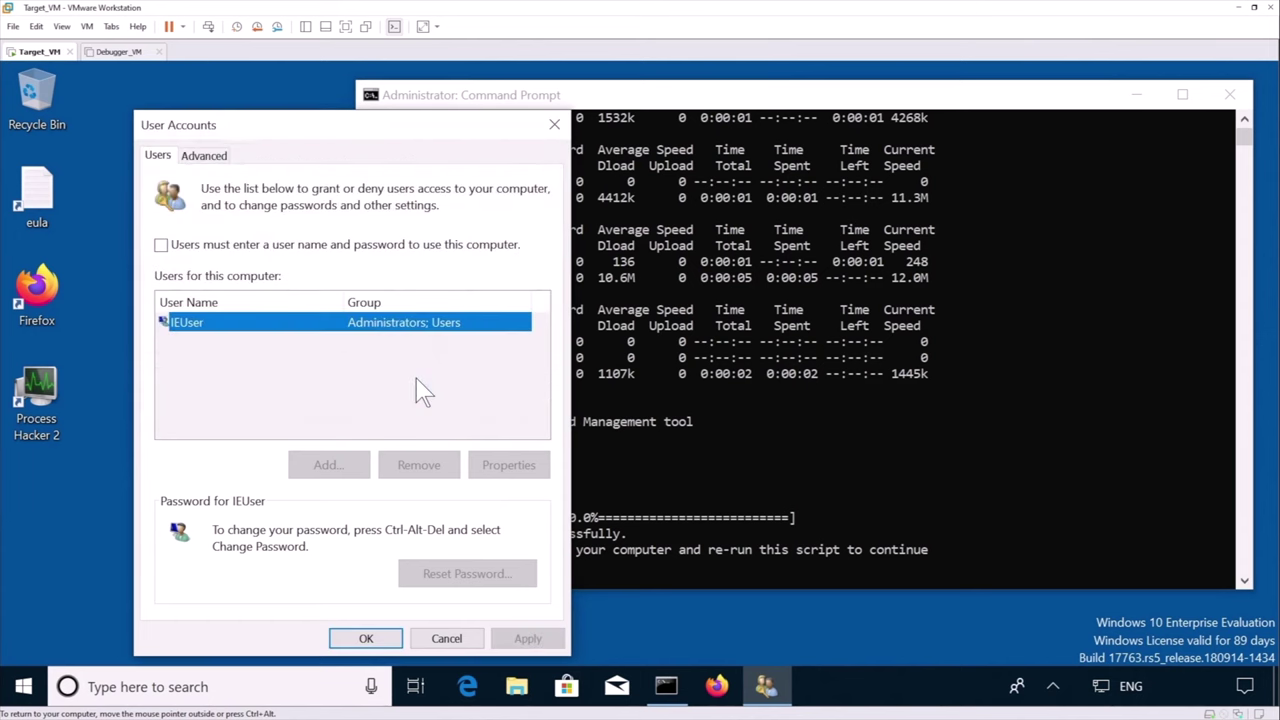
Close User Accounts and the old Command Prompt, then restart Windows from the Start menu
{"action": "left_click", "coordinate": [366, 639]}
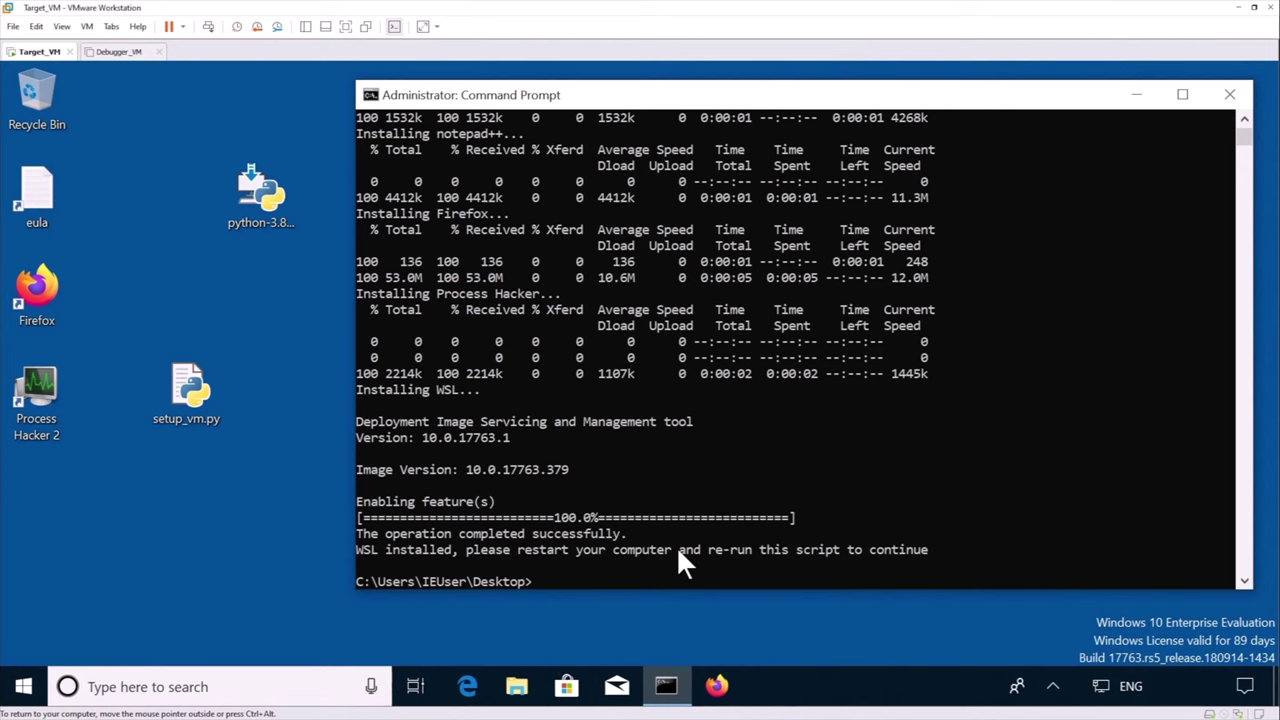
{"action": "left_click", "coordinate": [1229, 94]}
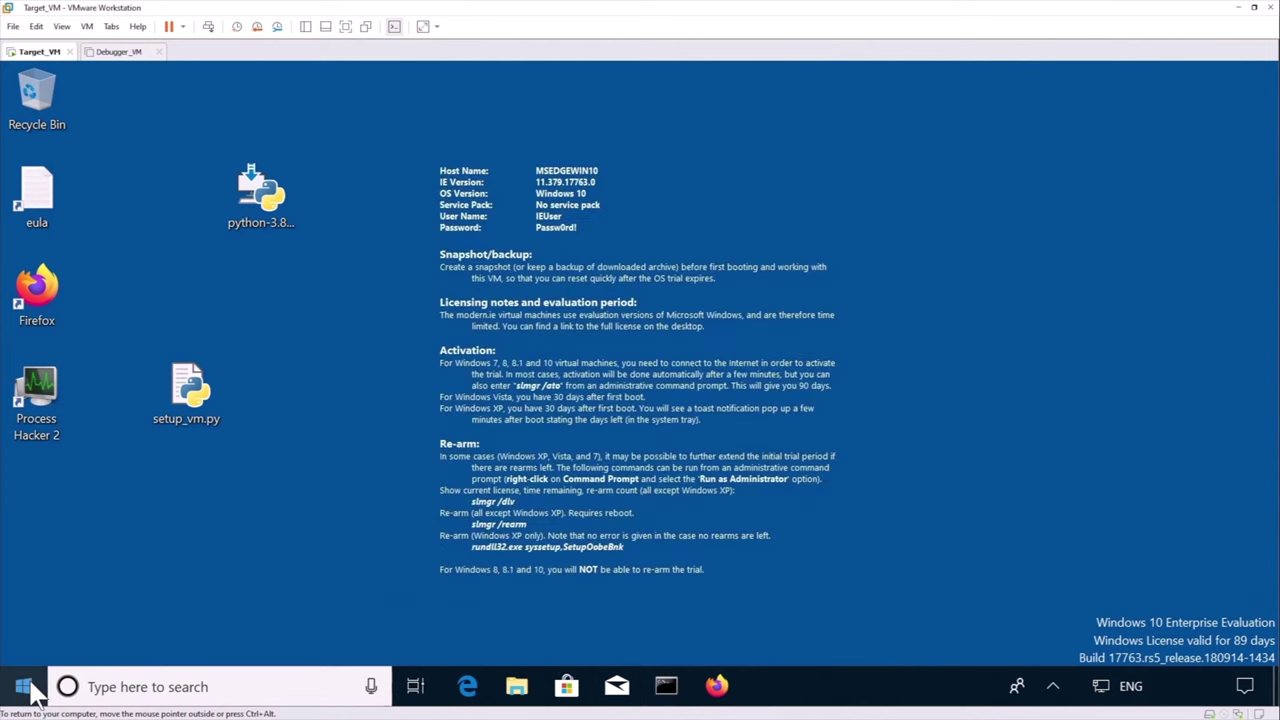
{"action": "right_click", "coordinate": [23, 686]}
{"action": "mouse_move", "coordinate": [110, 627]}
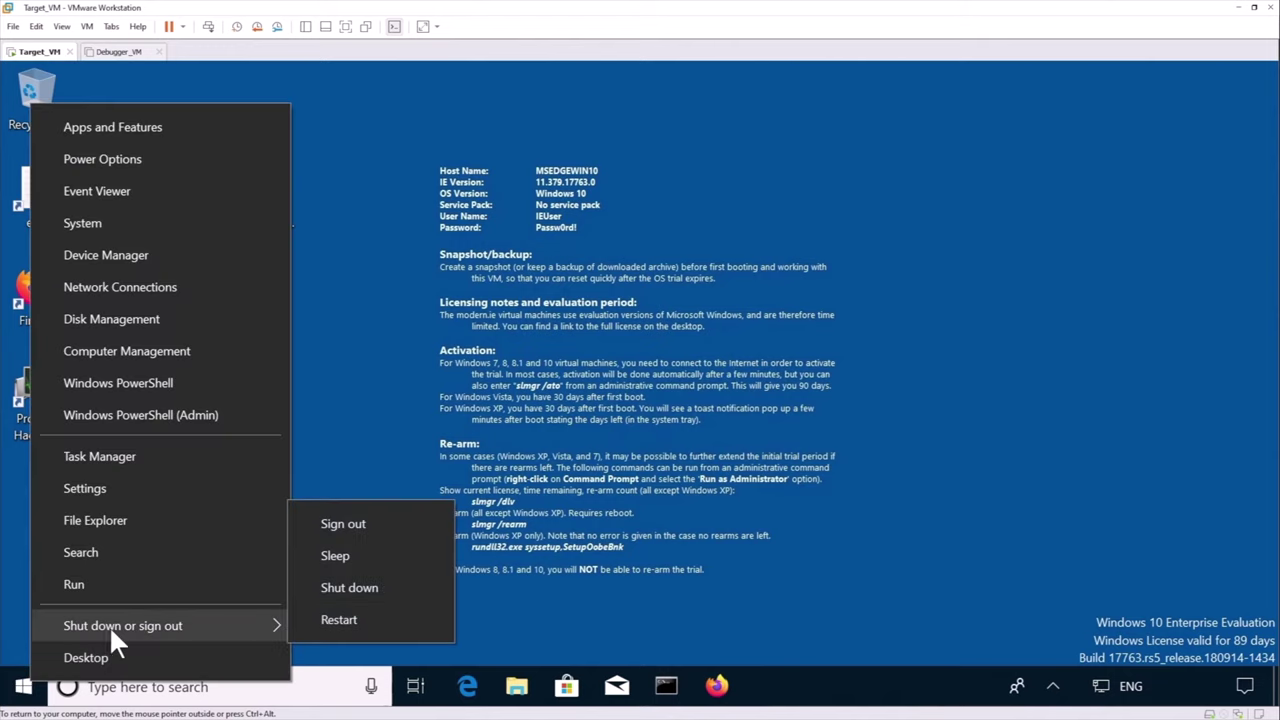
{"action": "left_click", "coordinate": [347, 622]}
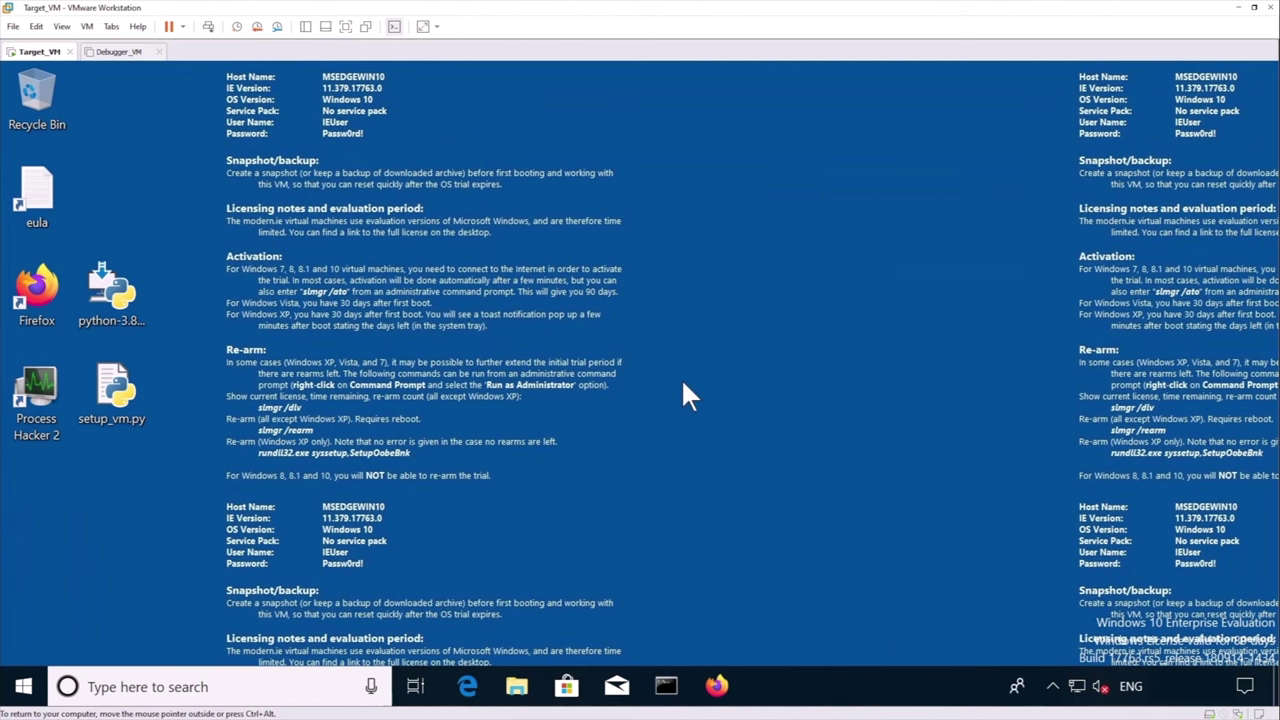
Launch the Command Prompt as administrator from the taskbar and approve the elevation prompt
{"action": "right_click", "coordinate": [668, 688]}
{"action": "right_click", "coordinate": [648, 612]}
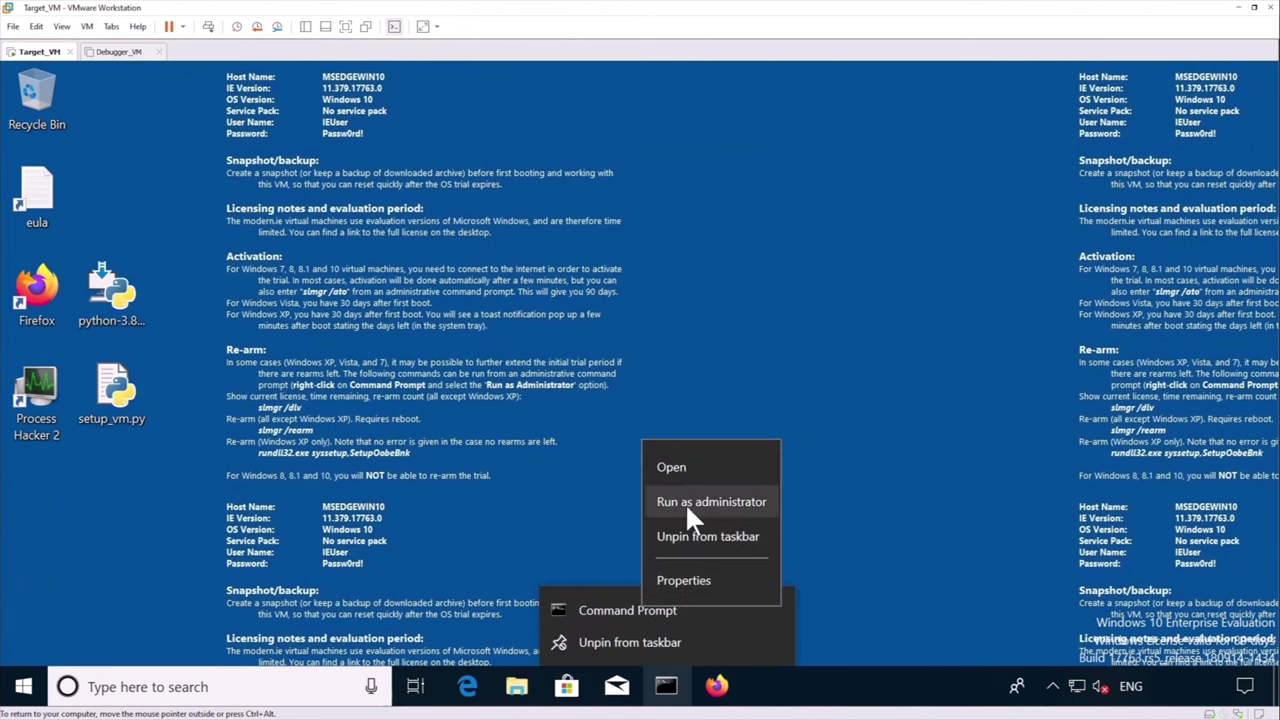
{"action": "left_click", "coordinate": [689, 506]}
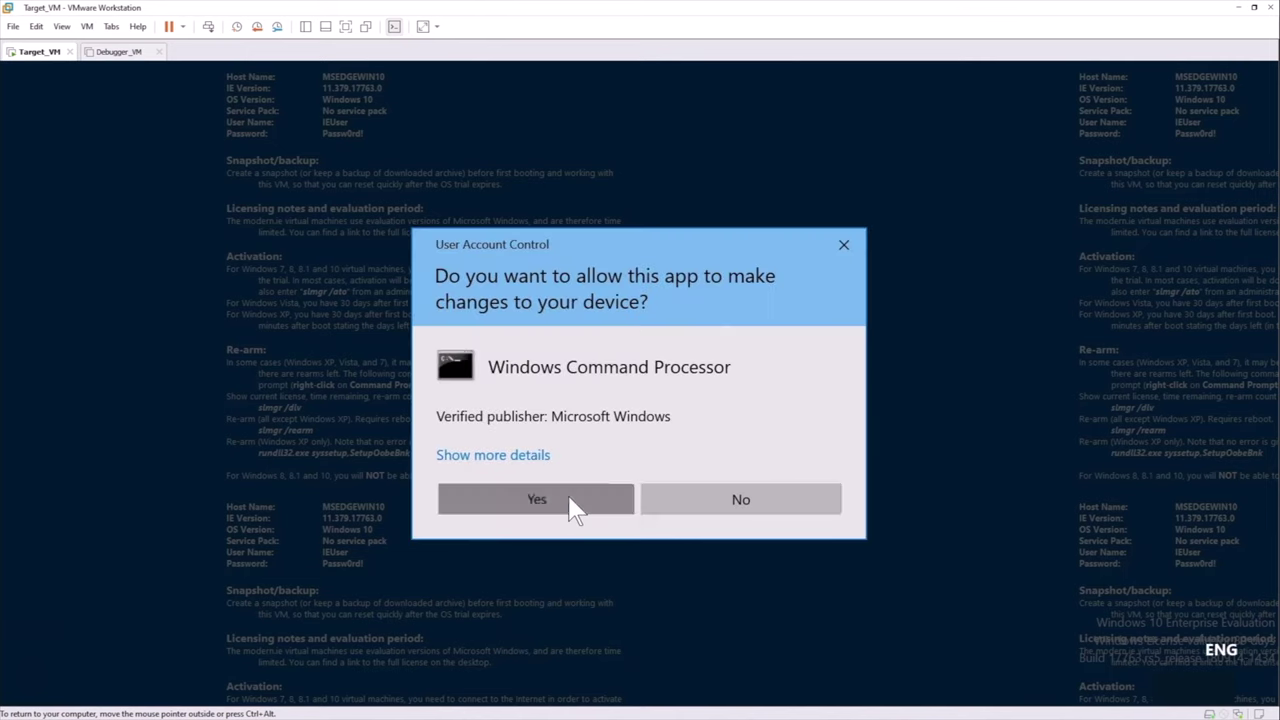
{"action": "left_click", "coordinate": [571, 508]}
{"action": "left_click_drag", "start_coordinate": [514, 190], "coordinate": [778, 100]}
From C:\Users\IEUser\Desktop, run python setup_vm.py and choose option 1 (Target/Debuggee VM)
{"action": "type", "text": "cd C:\\Users\\i"}
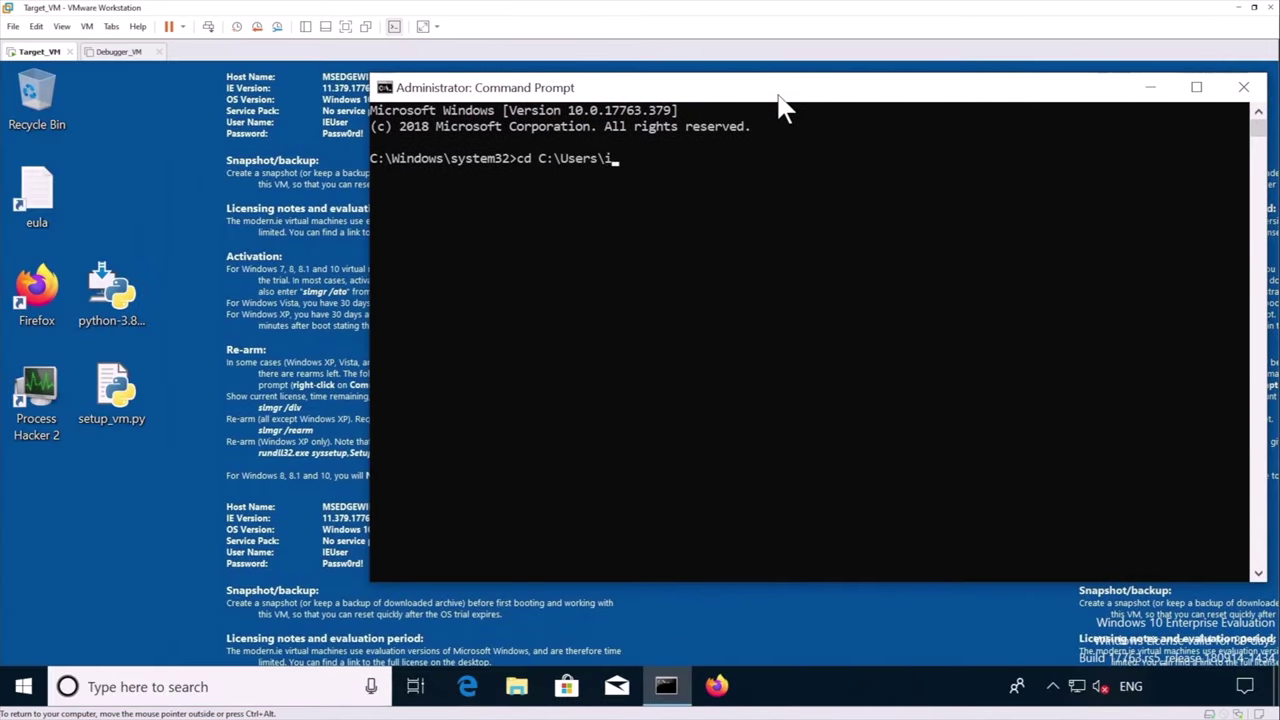
{"action": "key", "text": "Tab"}
{"action": "type", "text": "\\Wind"}
{"action": "key", "text": "Tab"}
{"action": "key", "text": "Return"}
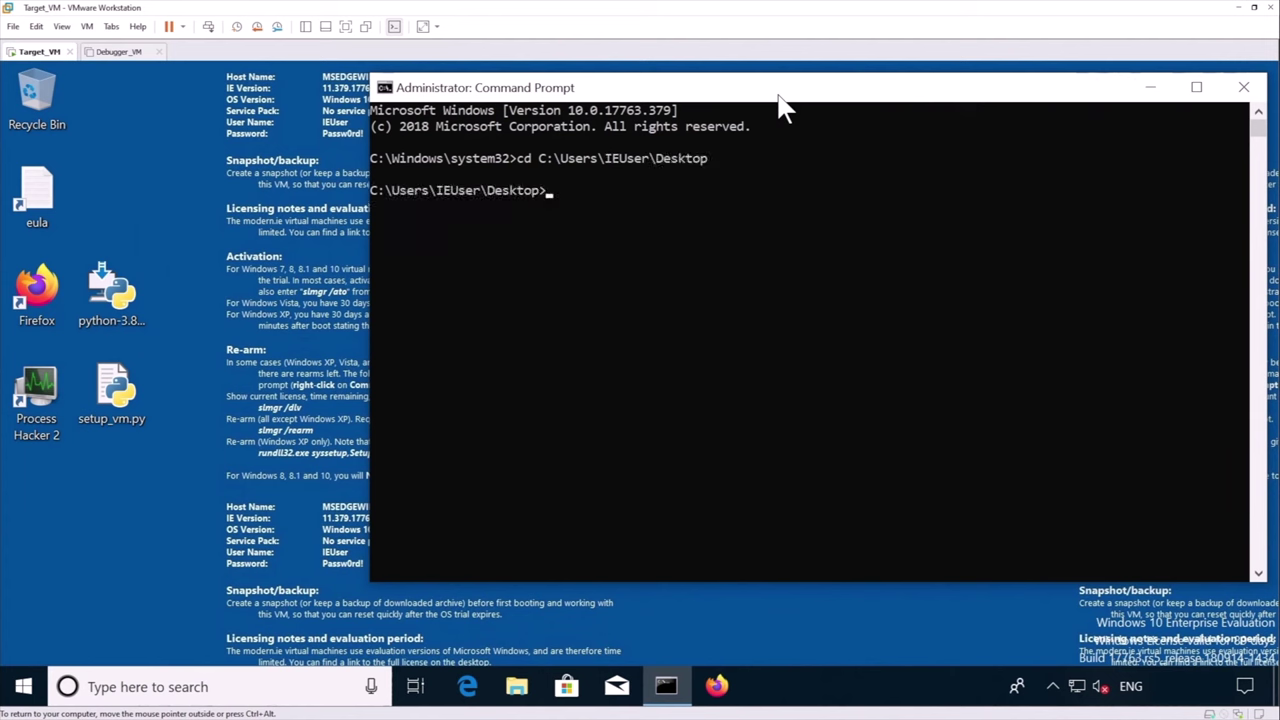
{"action": "type", "text": "python s"}
{"action": "key", "text": "Tab"}
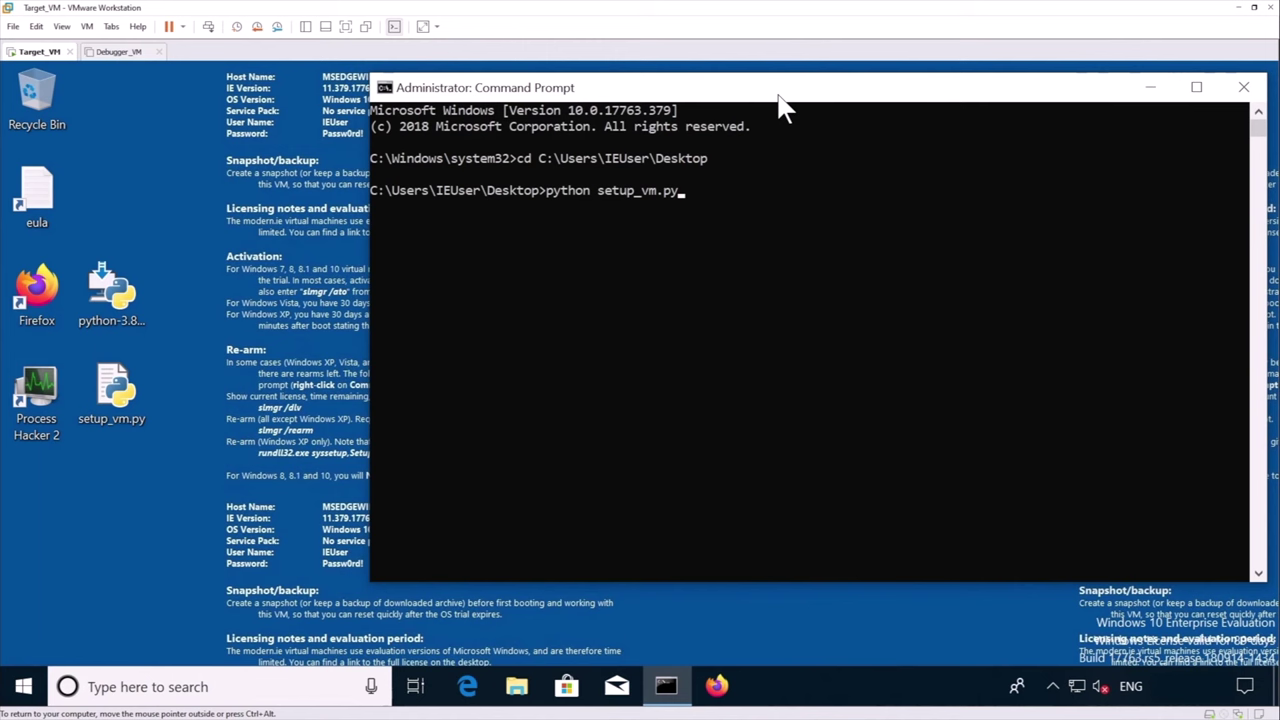
{"action": "key", "text": "Return"}
{"action": "type", "text": "1"}
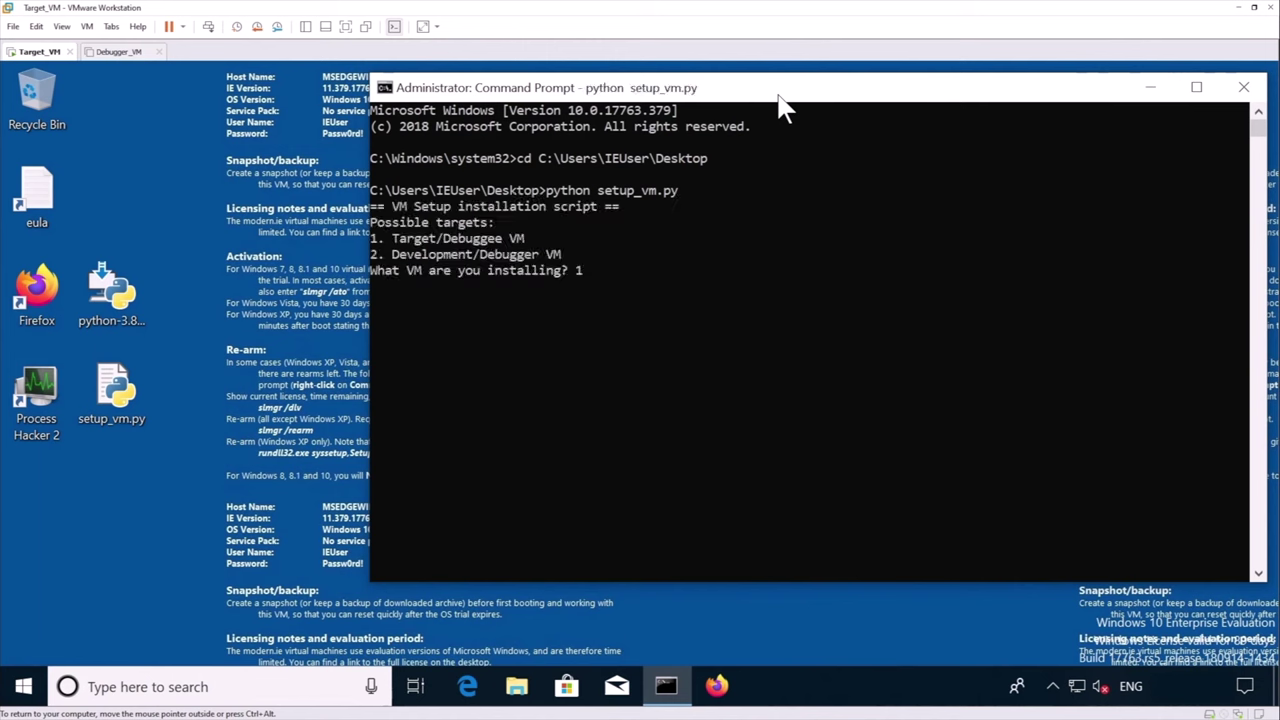
{"action": "key", "text": "Return"}
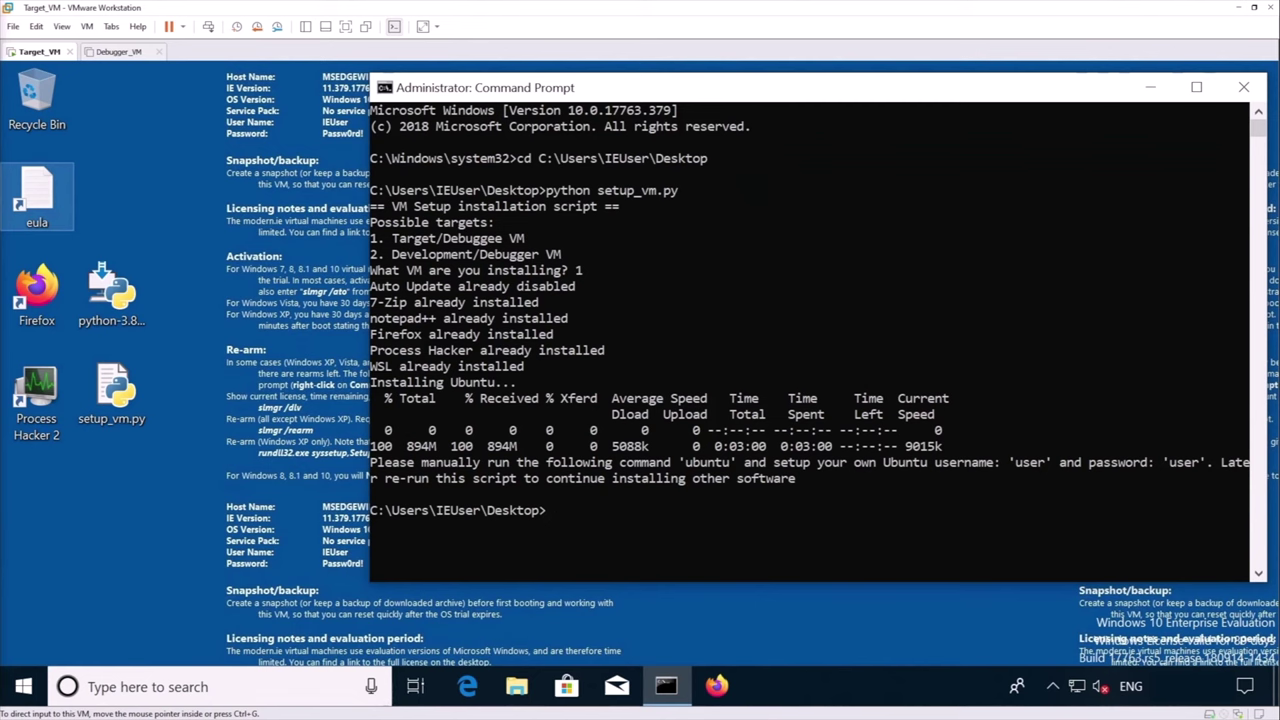
Run the ubuntu command in the Command Prompt to start the WSL Ubuntu installation
{"action": "left_click", "coordinate": [563, 490]}
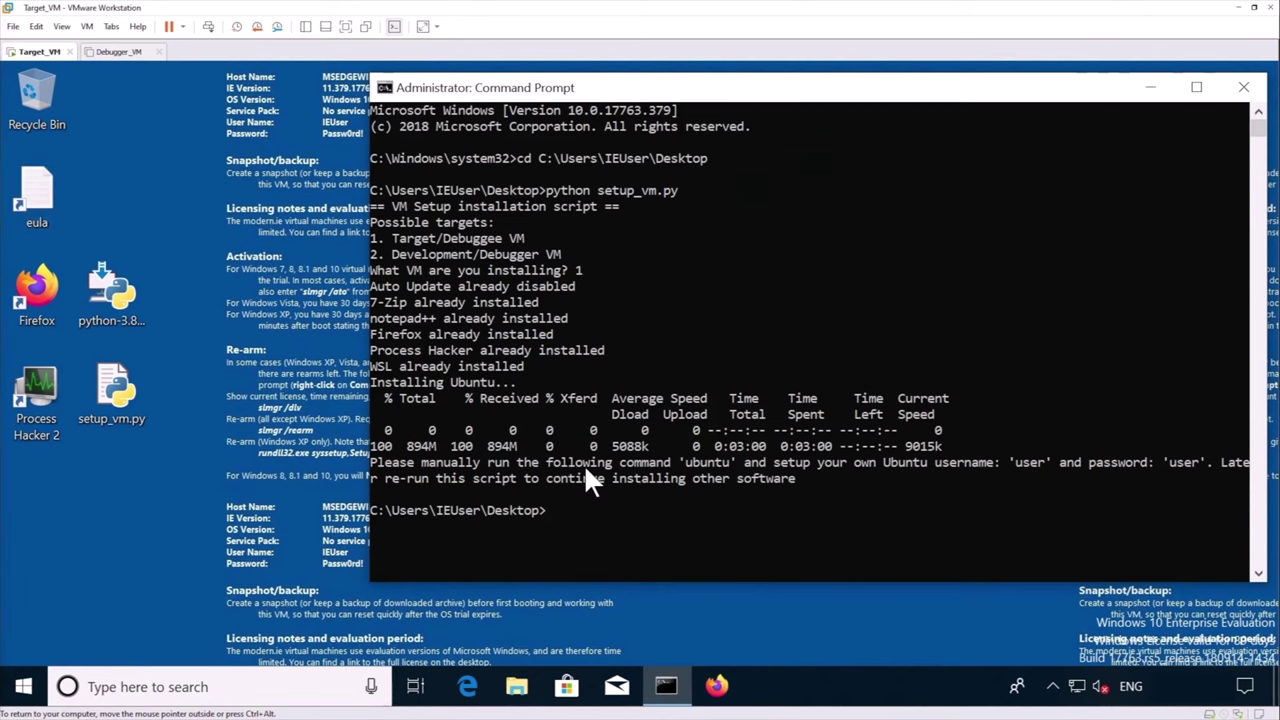
{"action": "type", "text": "ubuntu"}
{"action": "key", "text": "Return"}
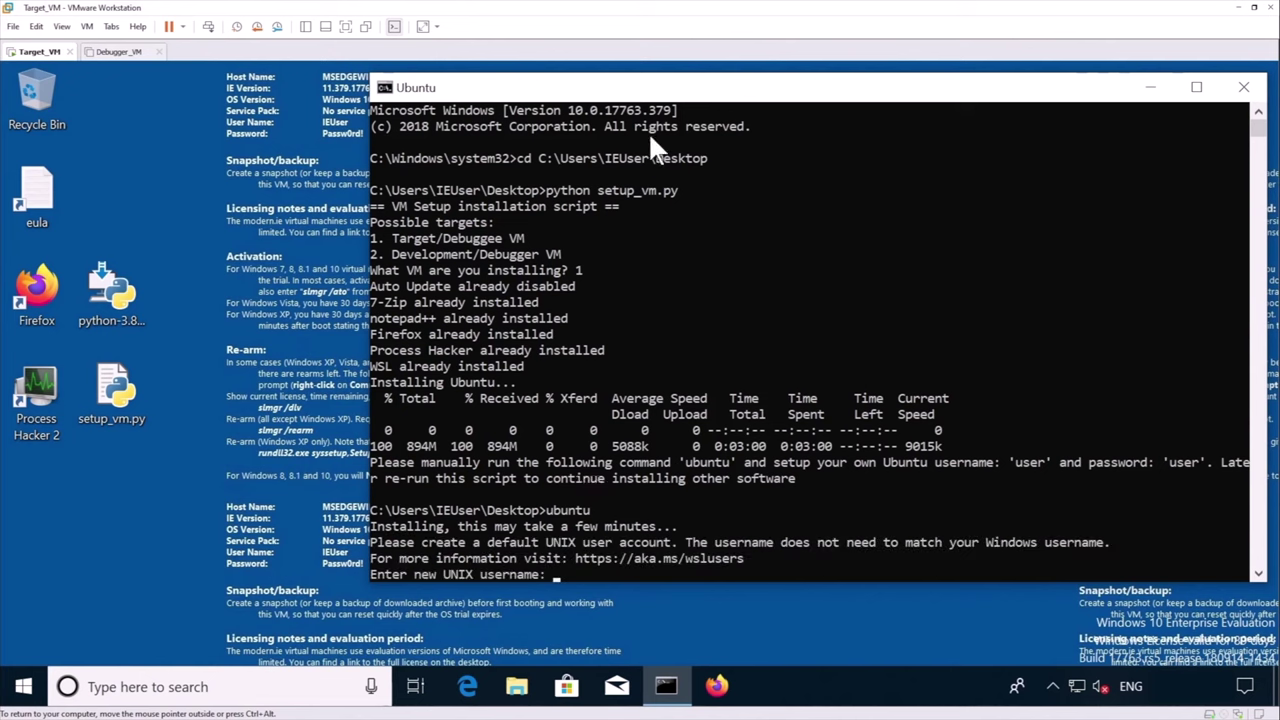
Create the UNIX user 'user' and enter its new password twice
{"action": "type", "text": "user"}
{"action": "key", "text": "Return"}
{"action": "type", "text": "user"}
{"action": "key", "text": "Return"}
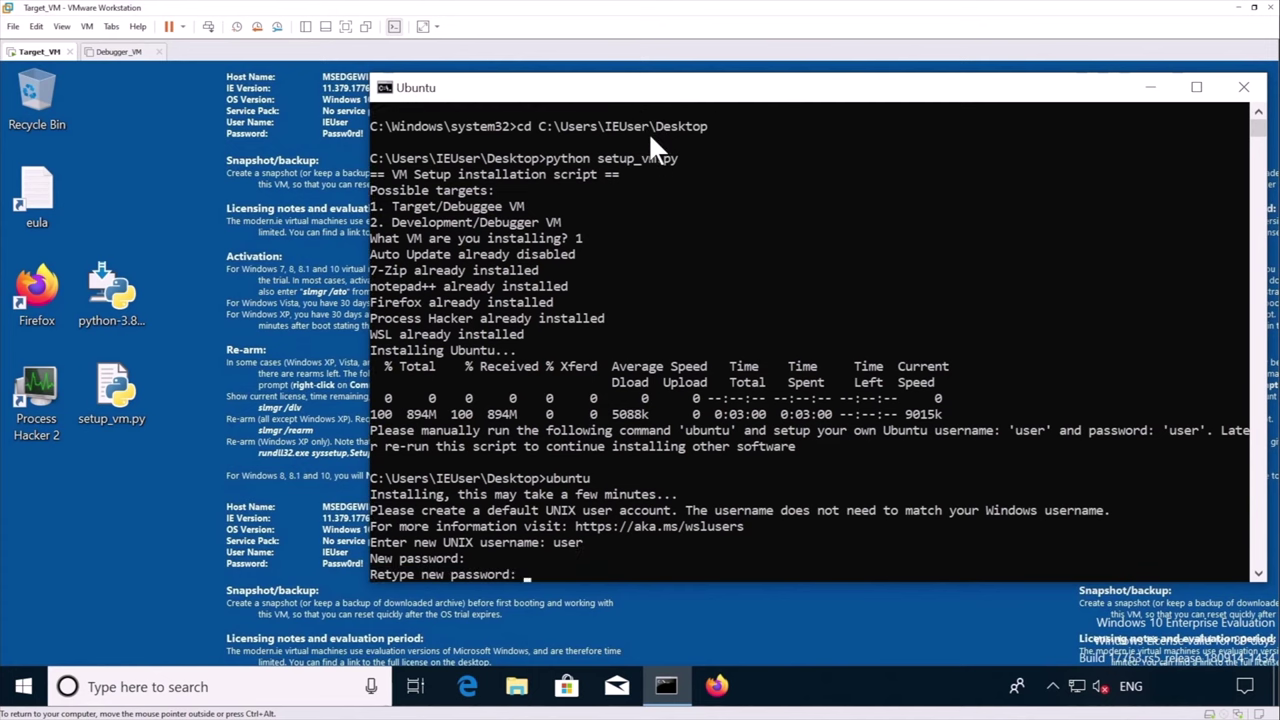
{"action": "type", "text": "user"}
{"action": "key", "text": "Return"}
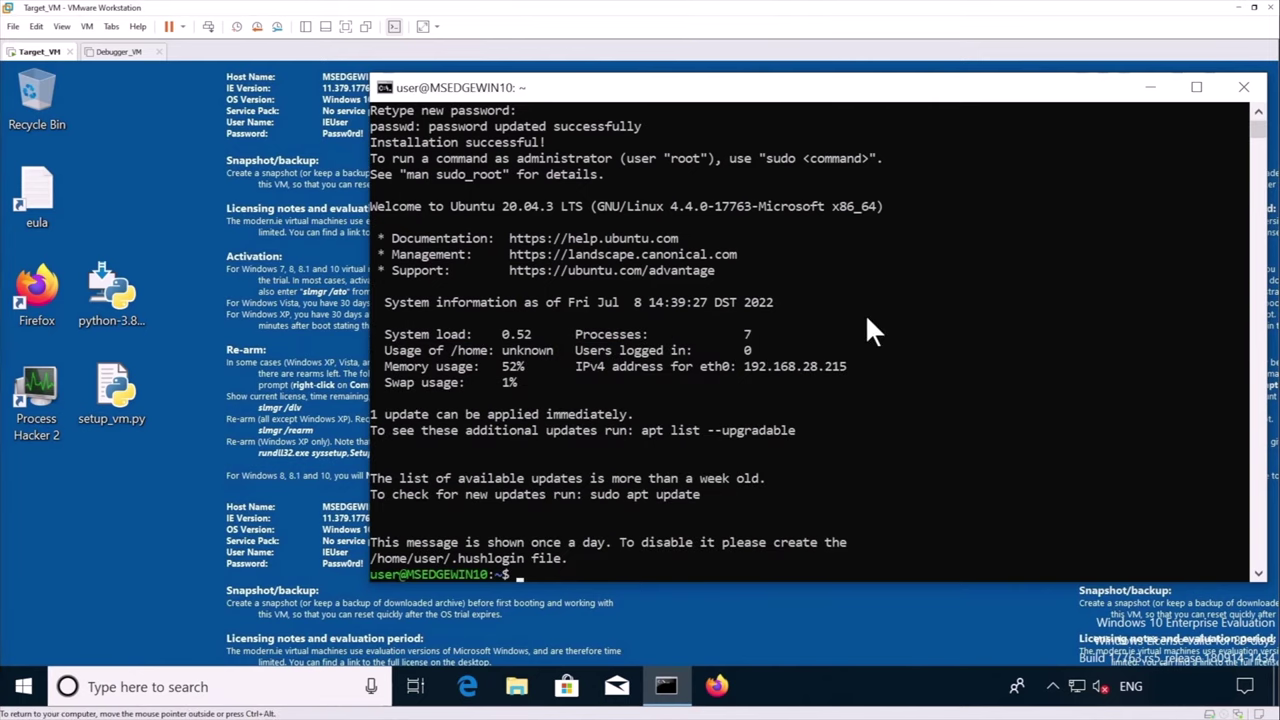
Generate SSH host keys with sudo ssh-keygen -A and create the ~/.ssh folder
{"action": "type", "text": "sudo ssh-keygen -A"}
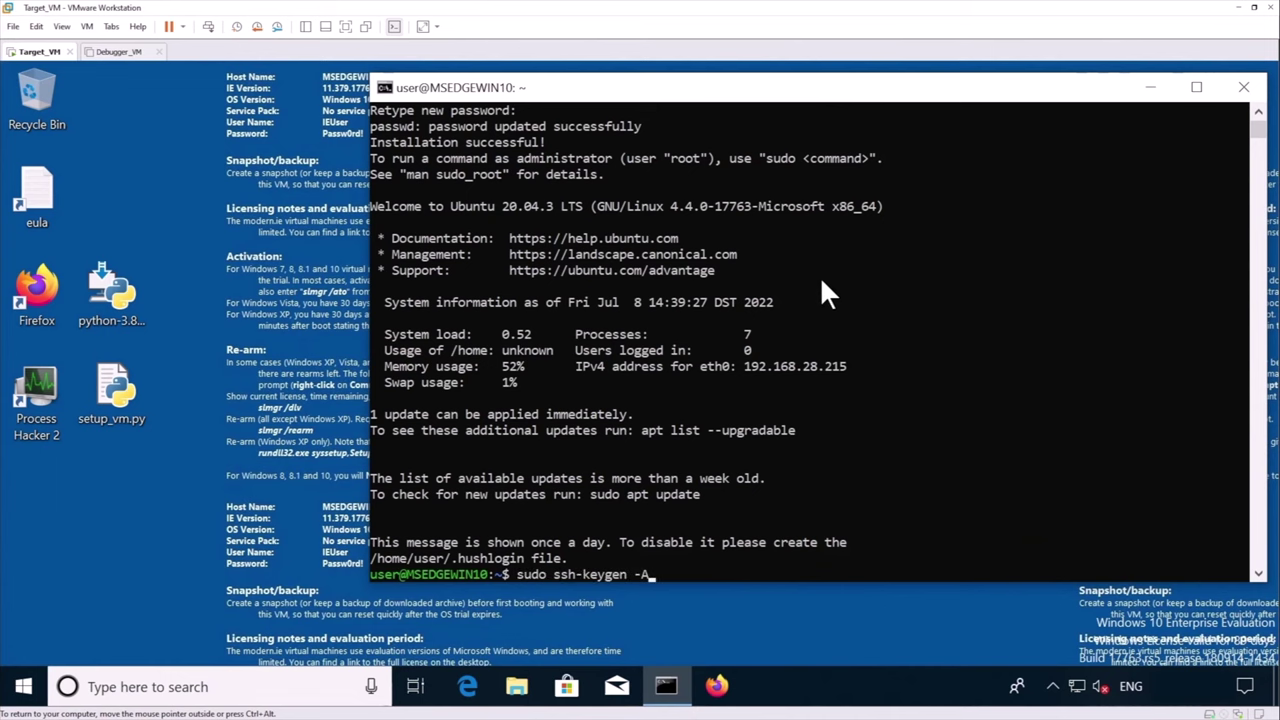
{"action": "key", "text": "Return"}
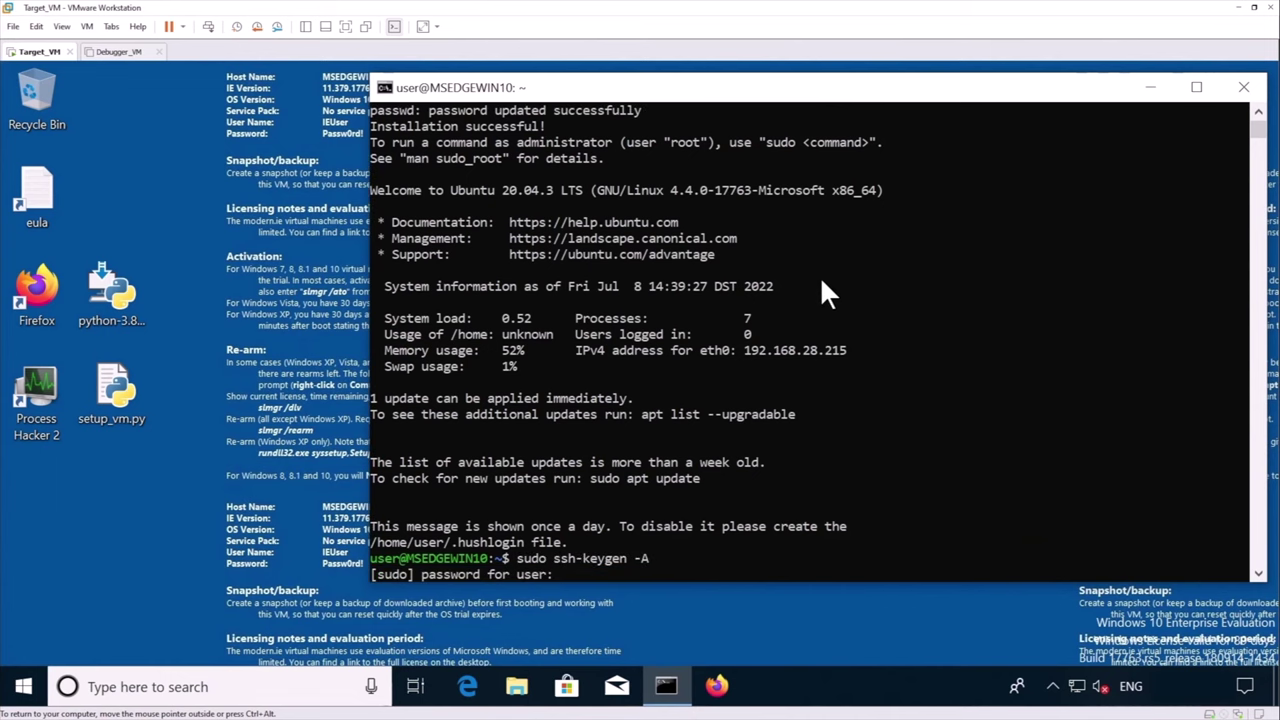
{"action": "key", "text": "Return"}
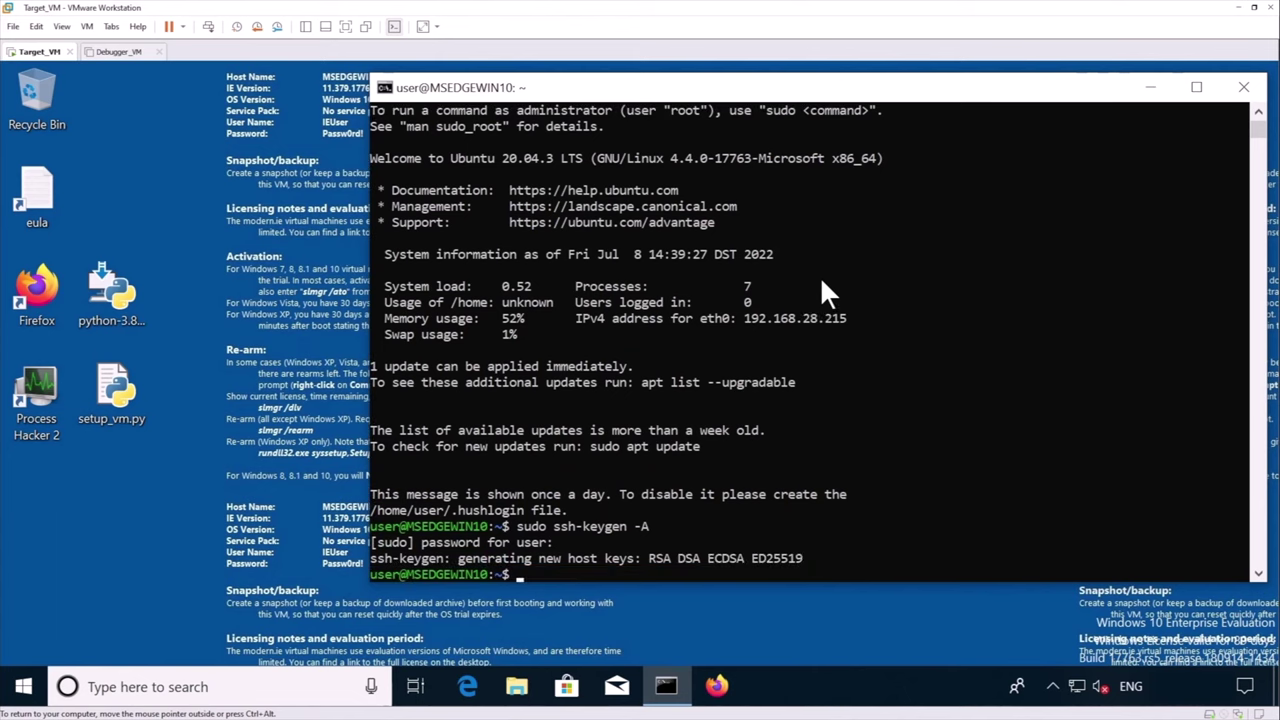
{"action": "type", "text": "mkdir ~/.ssh/"}
{"action": "key", "text": "Return"}
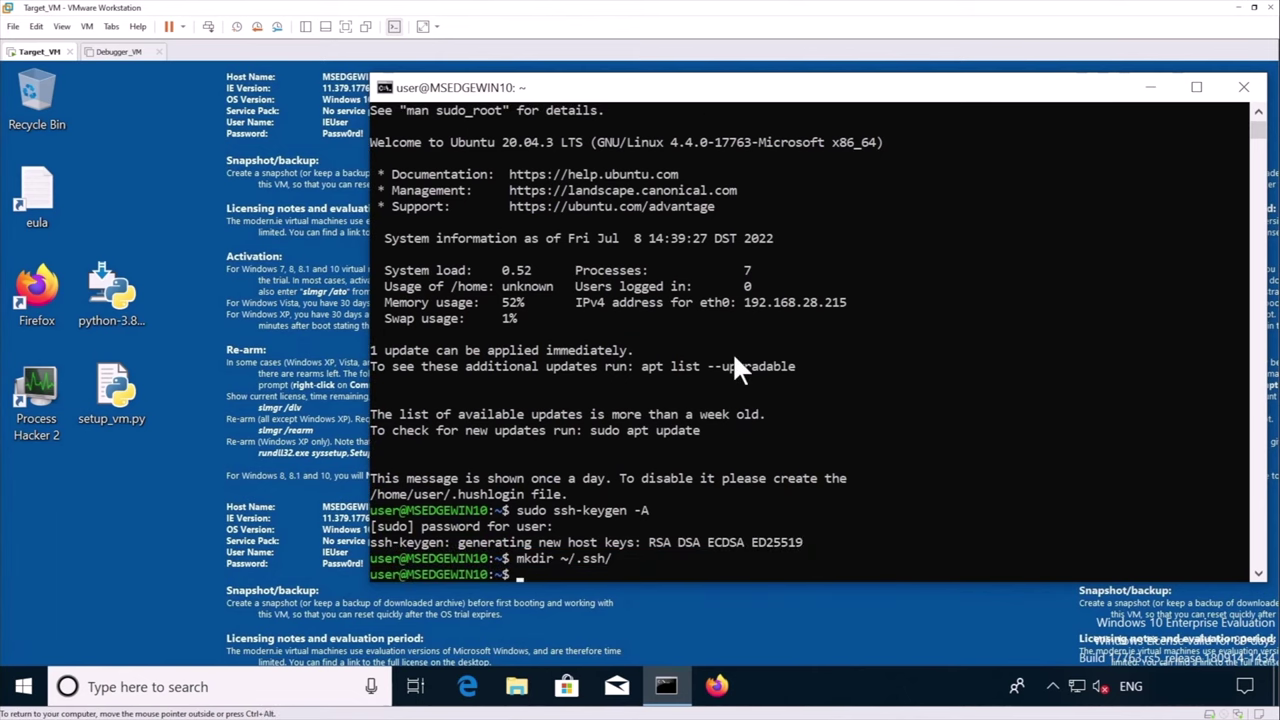
Open ~/.ssh/authorized_keys in vim and switch to insert mode
{"action": "type", "text": "vim ~/.ssh/authorized_keys"}
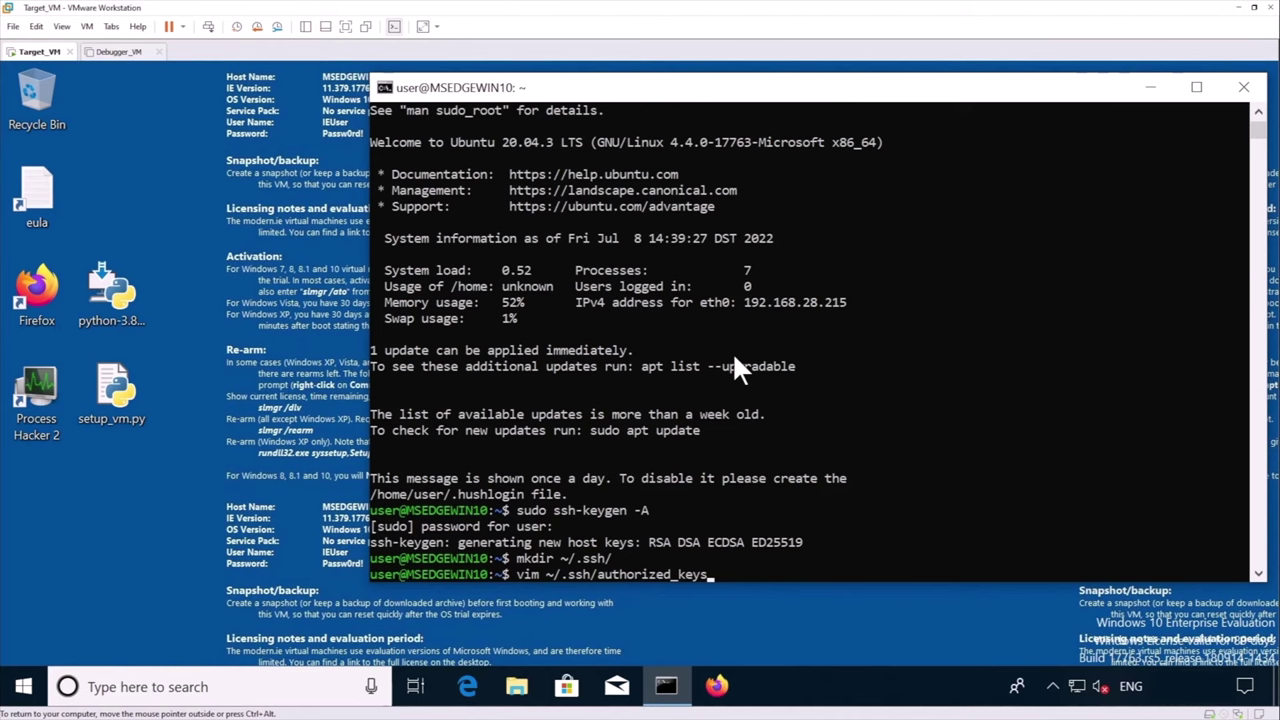
{"action": "key", "text": "Return"}
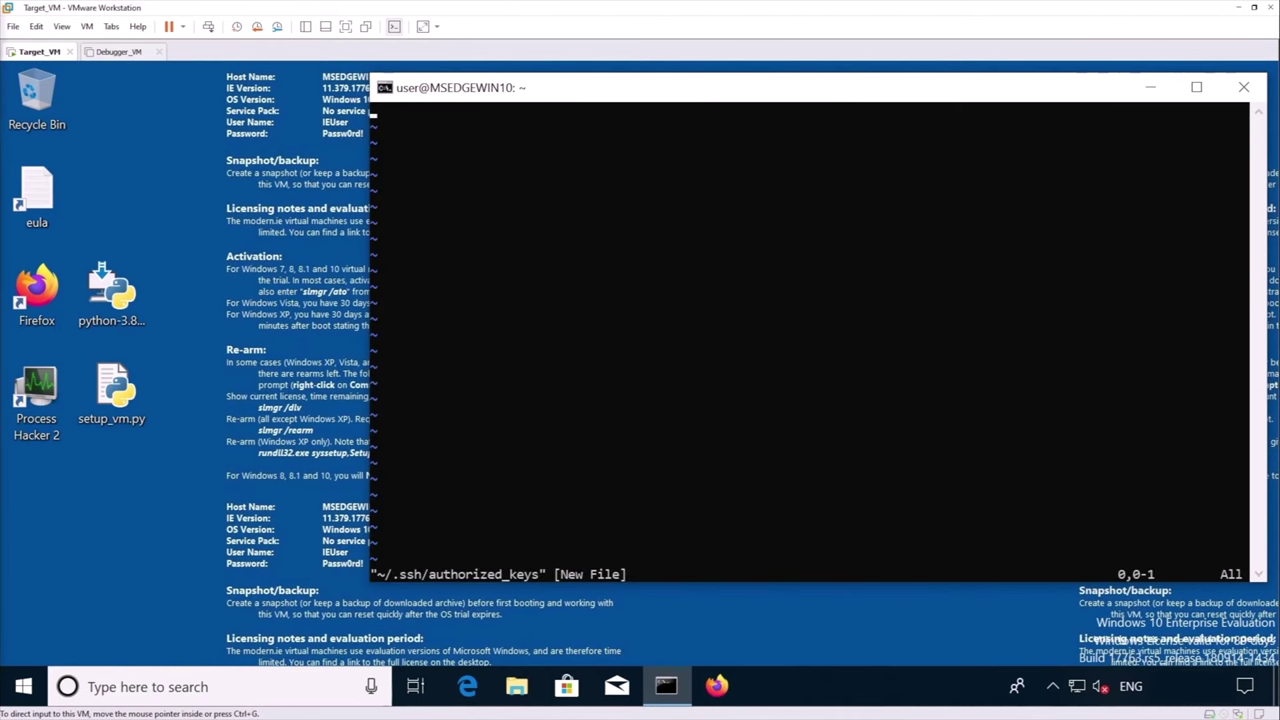
{"action": "key", "text": "i"}
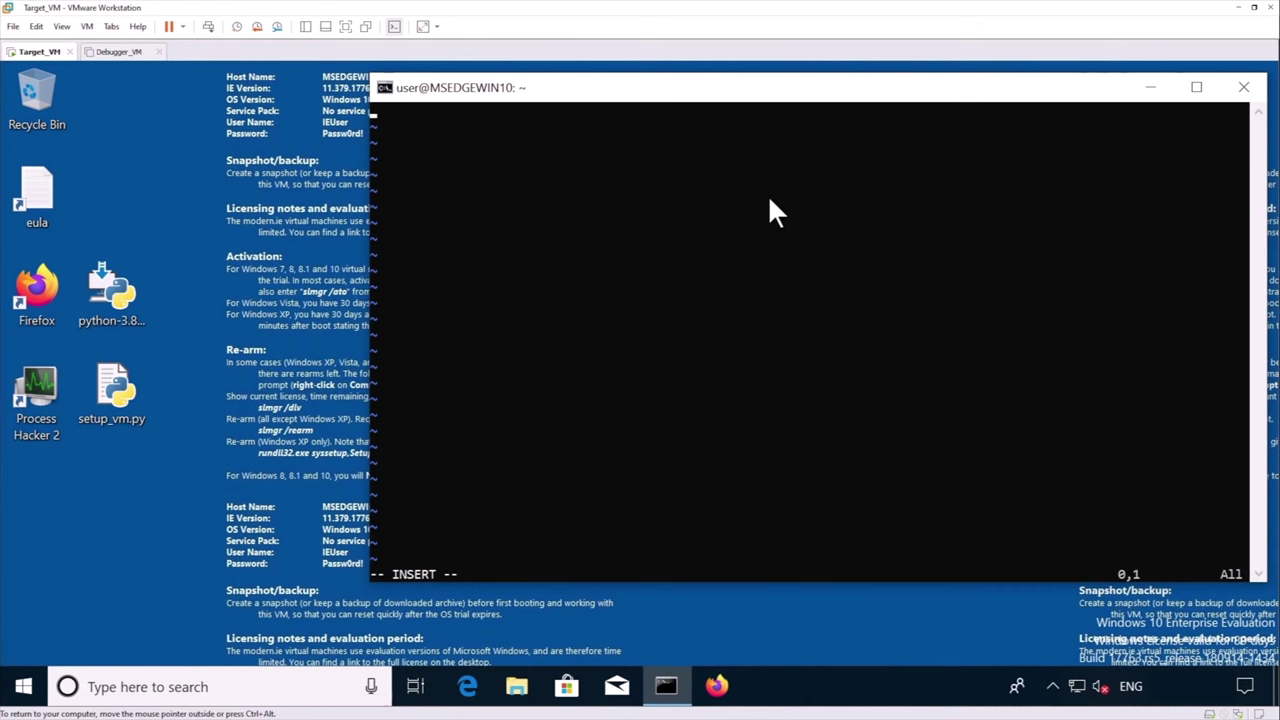
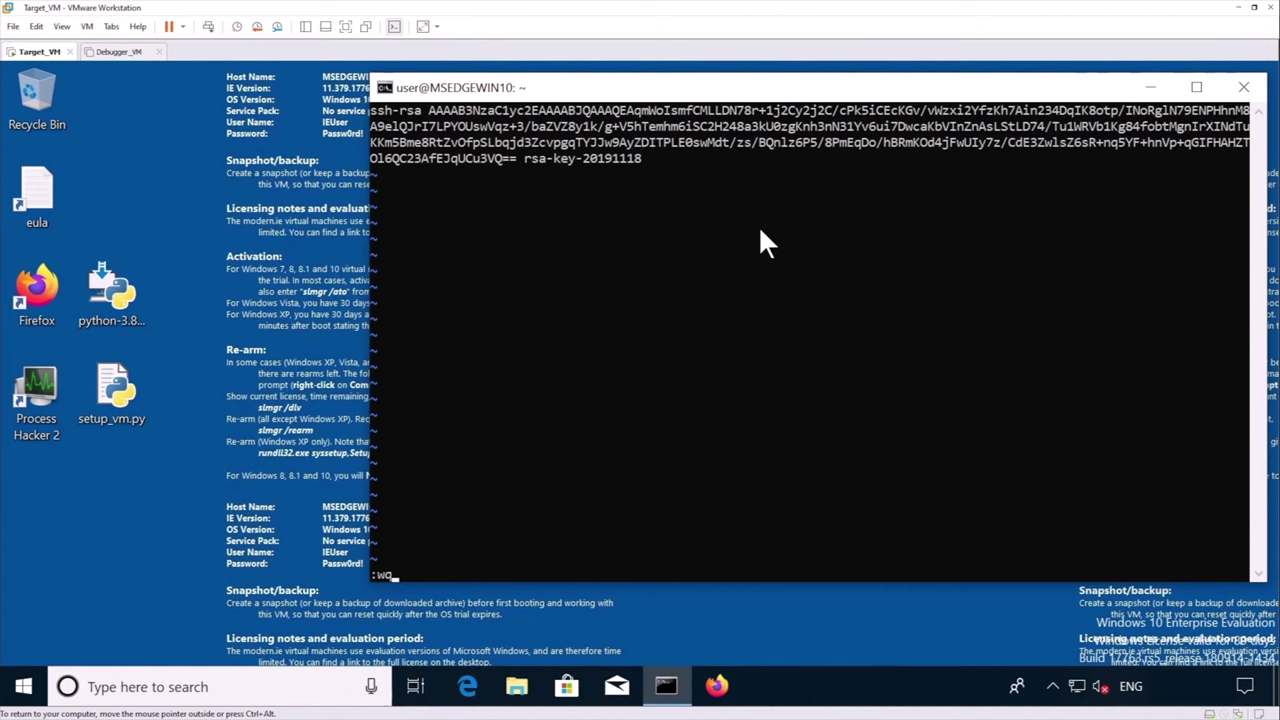
Save authorized_keys and set permissions to 700 on ~/.ssh and 600 on authorized_keys
{"action": "key", "text": "Return"}
{"action": "type", "text": "chmod 700 ~/.ssh"}
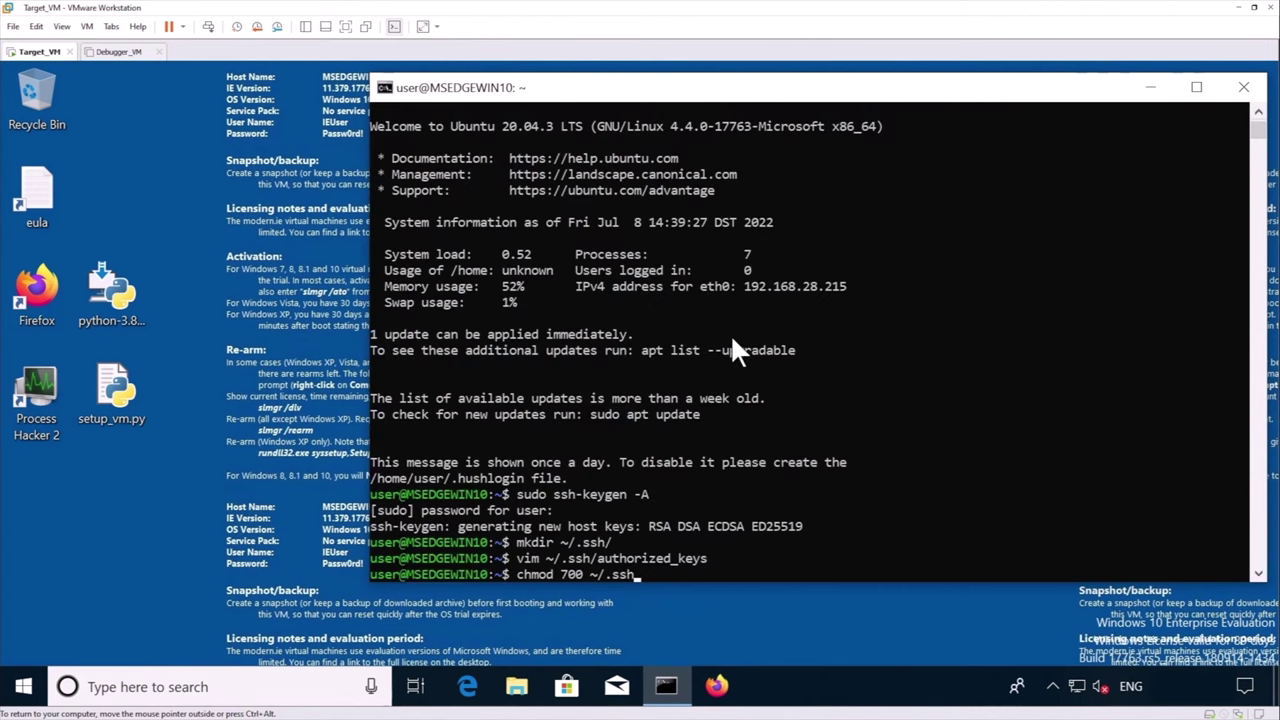
{"action": "key", "text": "Return"}
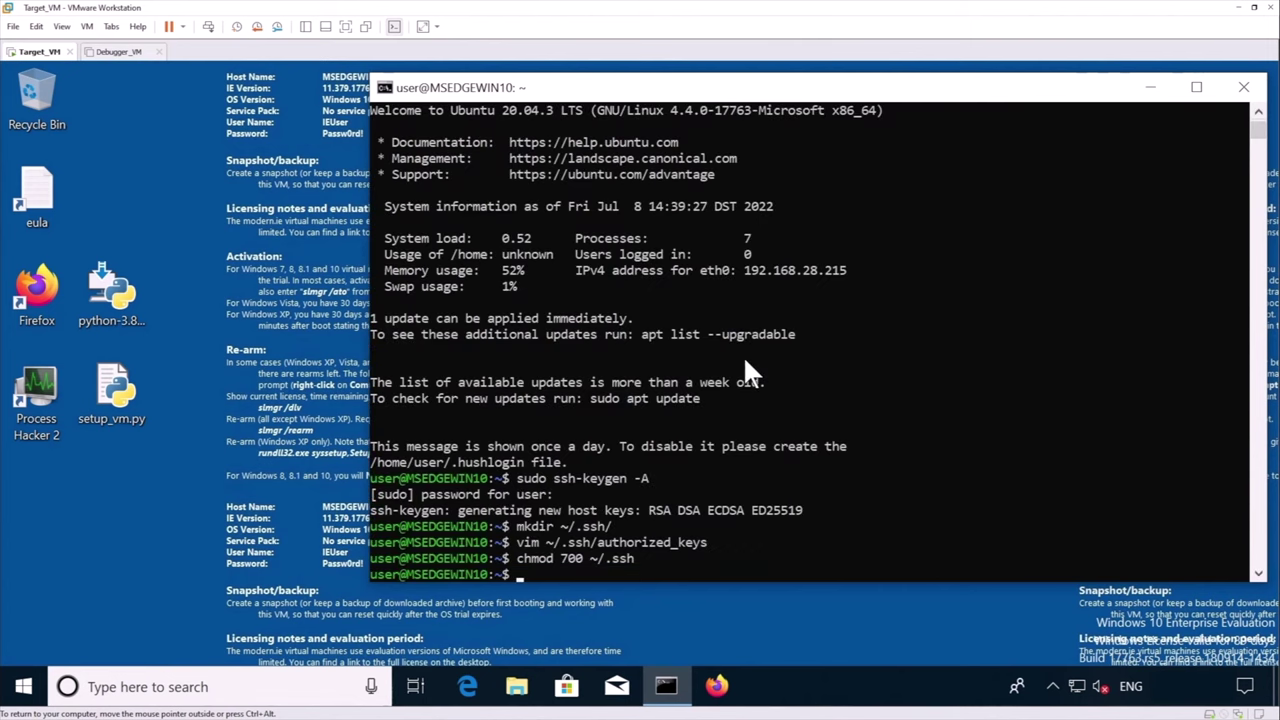
{"action": "right_click", "coordinate": [768, 326]}
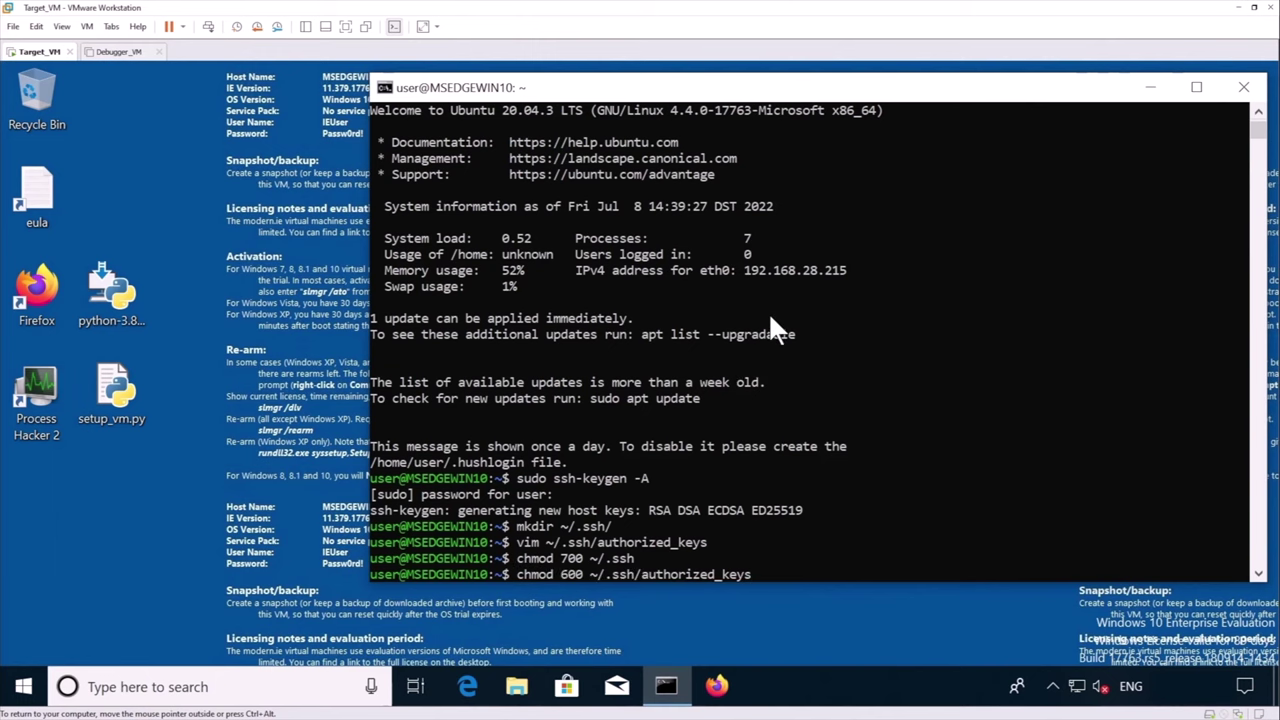
{"action": "key", "text": "Return"}
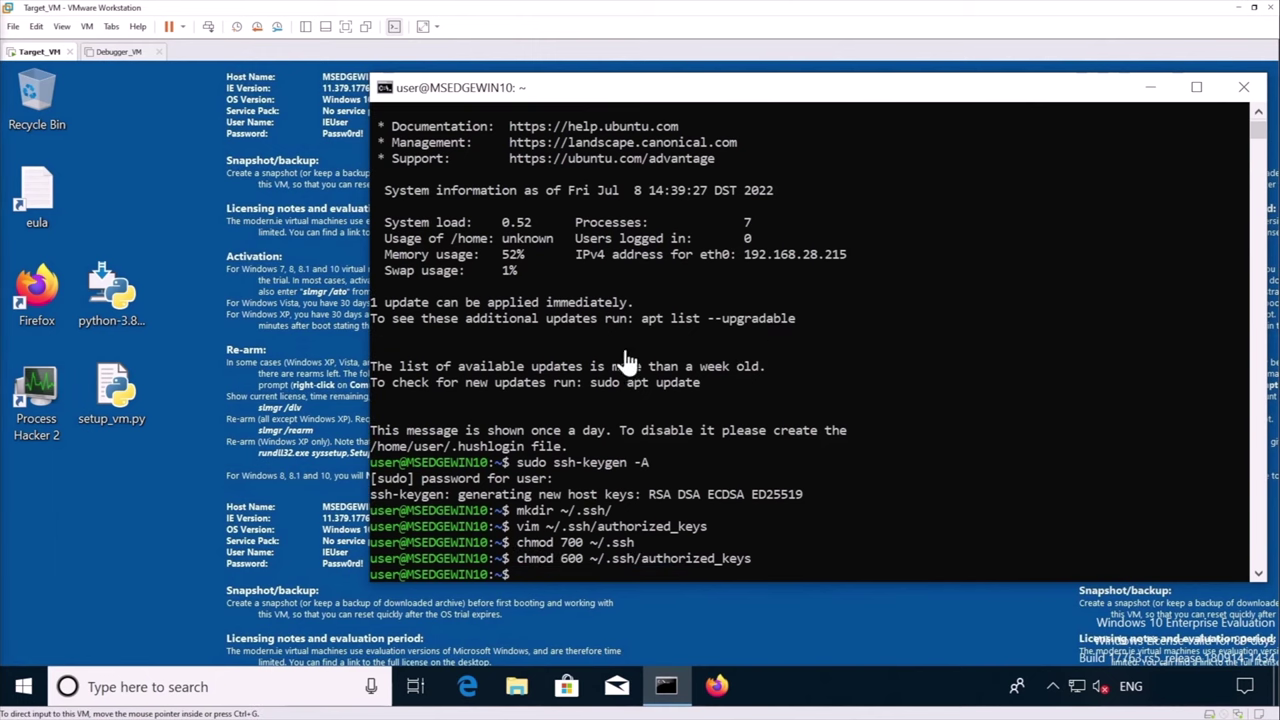
Start the SSH server, allow sshd through the firewall on private networks, and exit Ubuntu
{"action": "right_click", "coordinate": [716, 333]}
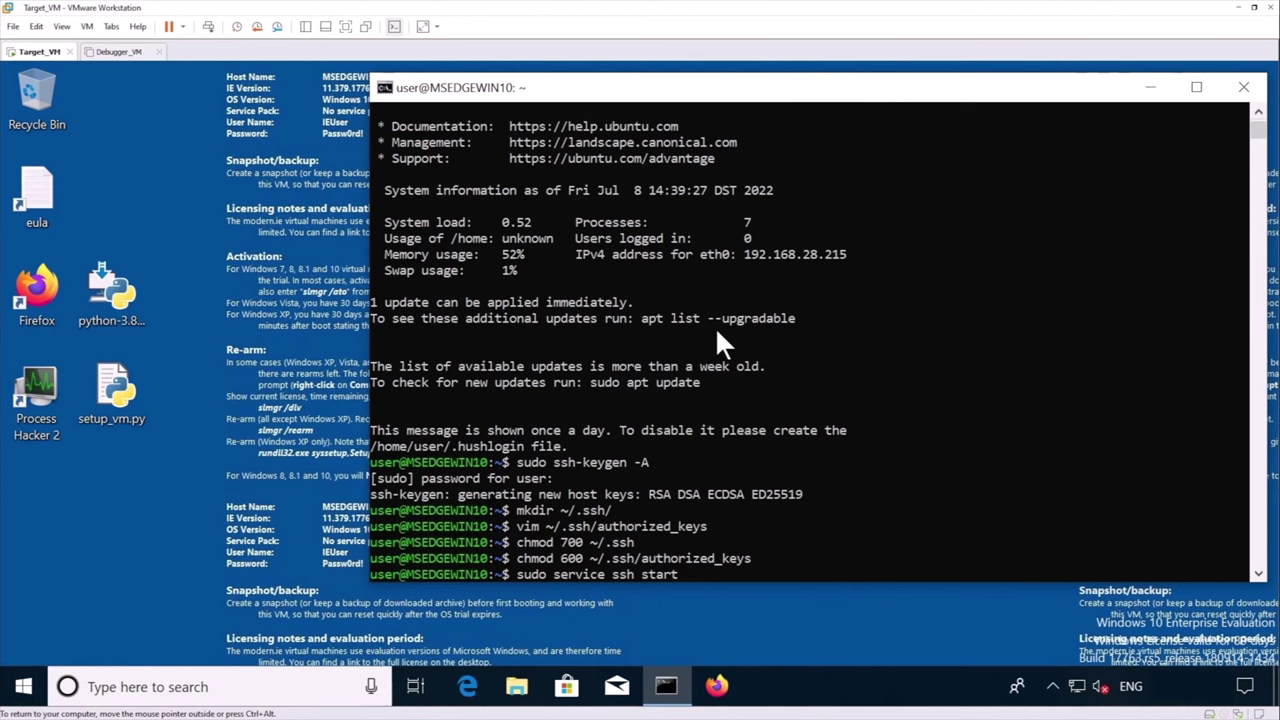
{"action": "key", "text": "Return"}
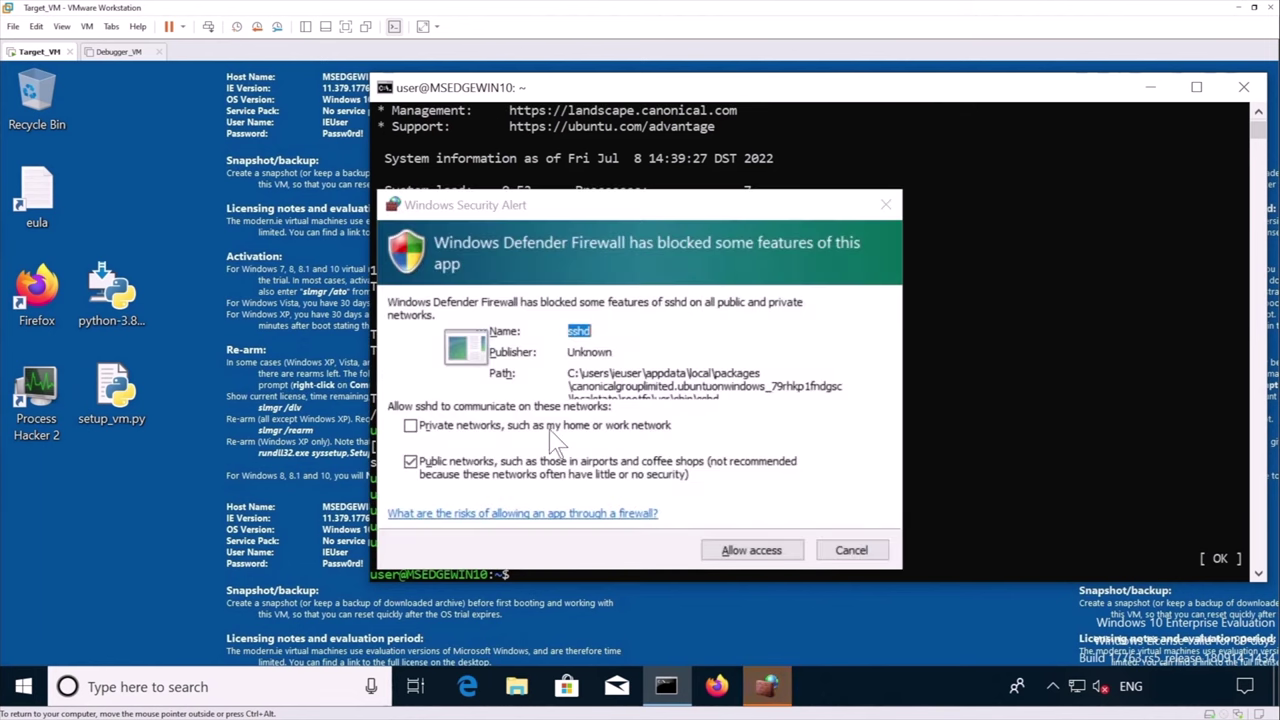
{"action": "left_click", "coordinate": [414, 426]}
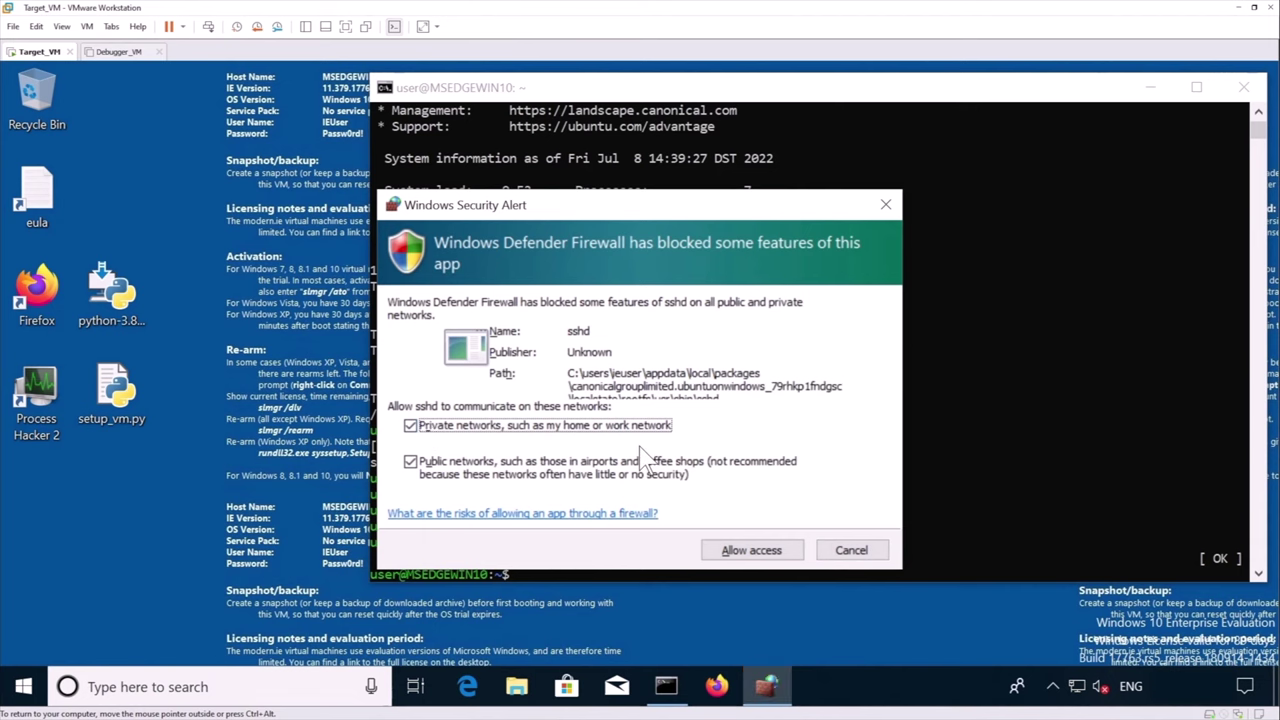
{"action": "left_click", "coordinate": [748, 551]}
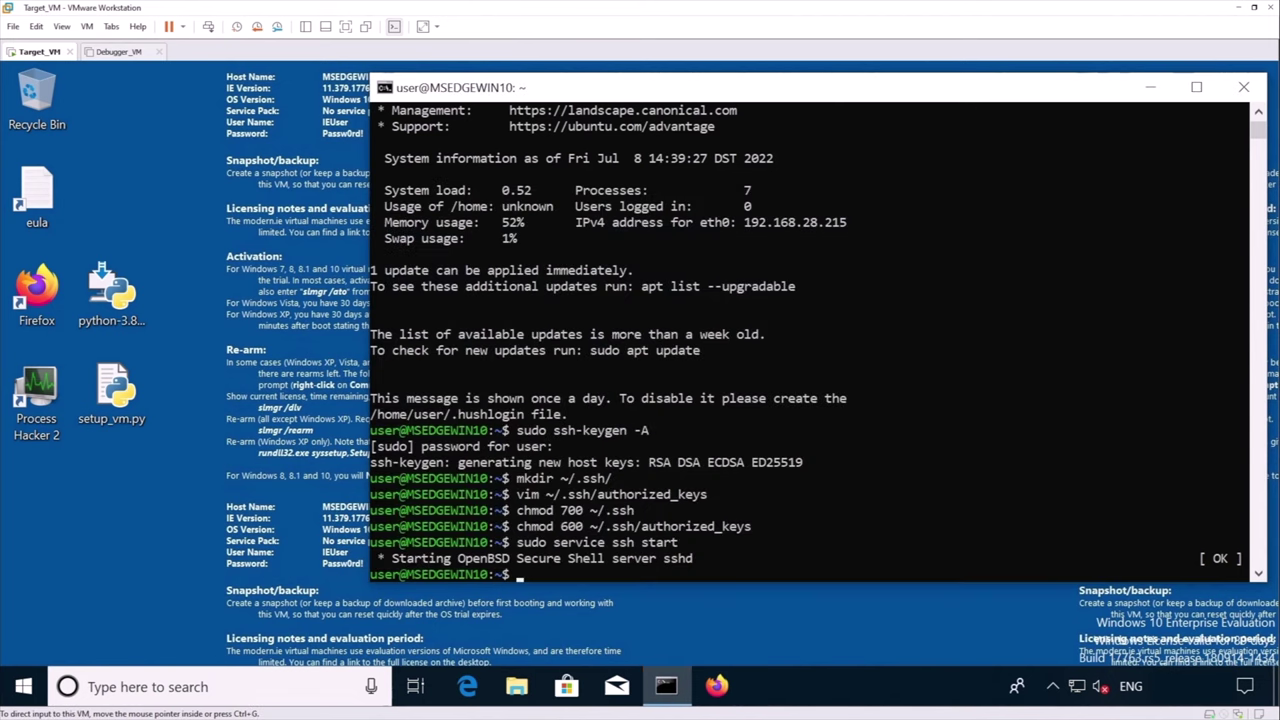
{"action": "type", "text": "exit"}
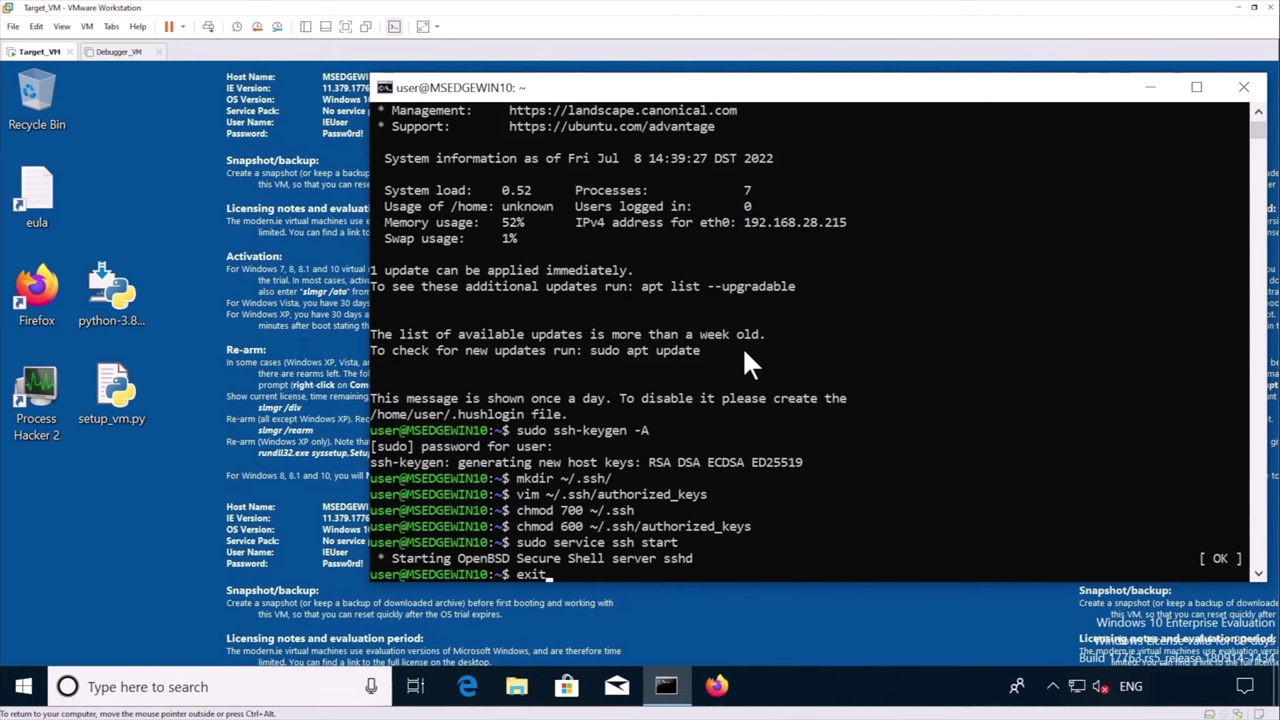
{"action": "key", "text": "Return"}
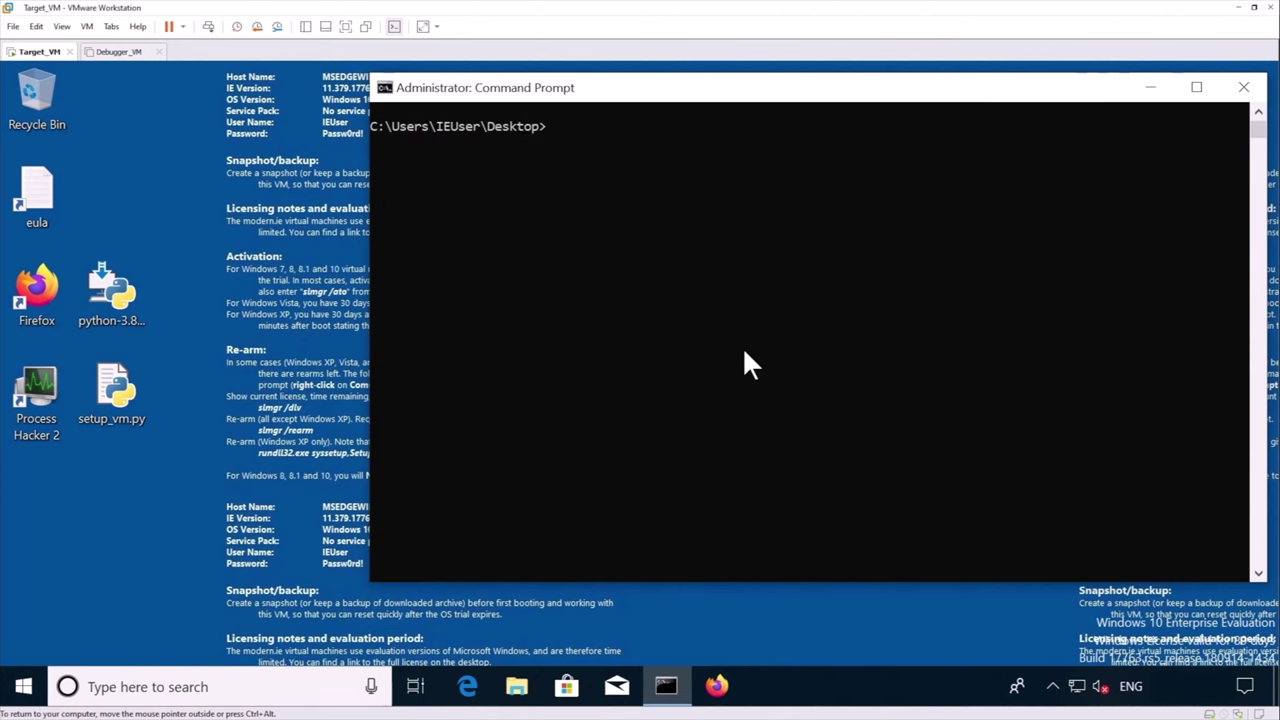
Rerun python setup_vm.py and choose option 1 for the Target/Debuggee VM
{"action": "type", "text": "ubuntu"}
{"action": "key", "text": "Up"}
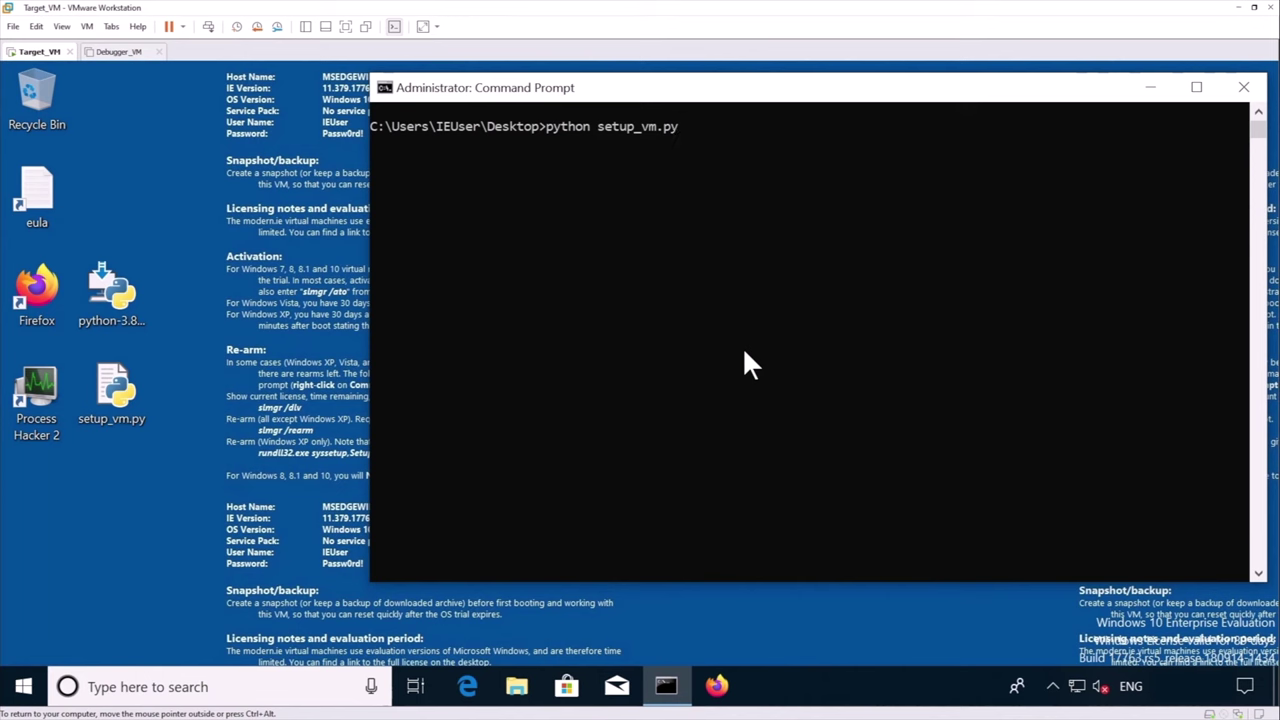
{"action": "key", "text": "Return"}
{"action": "type", "text": "1"}
{"action": "key", "text": "Return"}
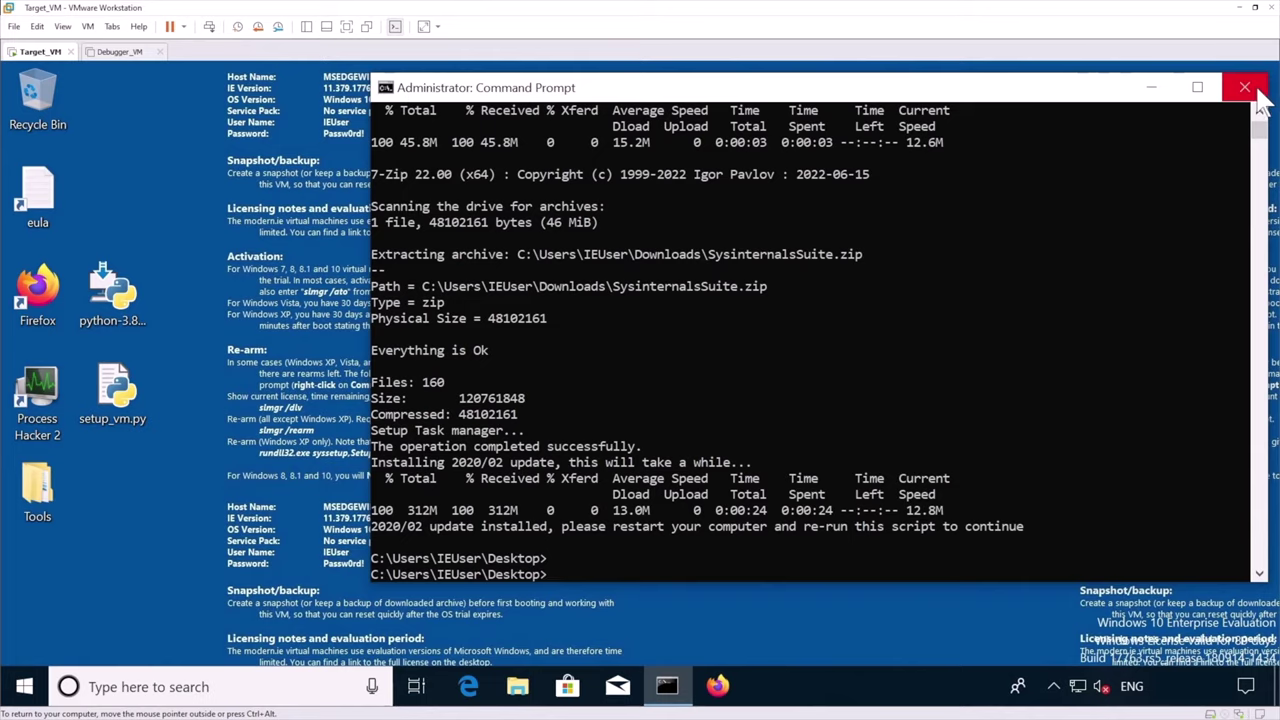
Close the Command Prompt and sign back in to Windows with the account password
{"action": "left_click", "coordinate": [1244, 87]}
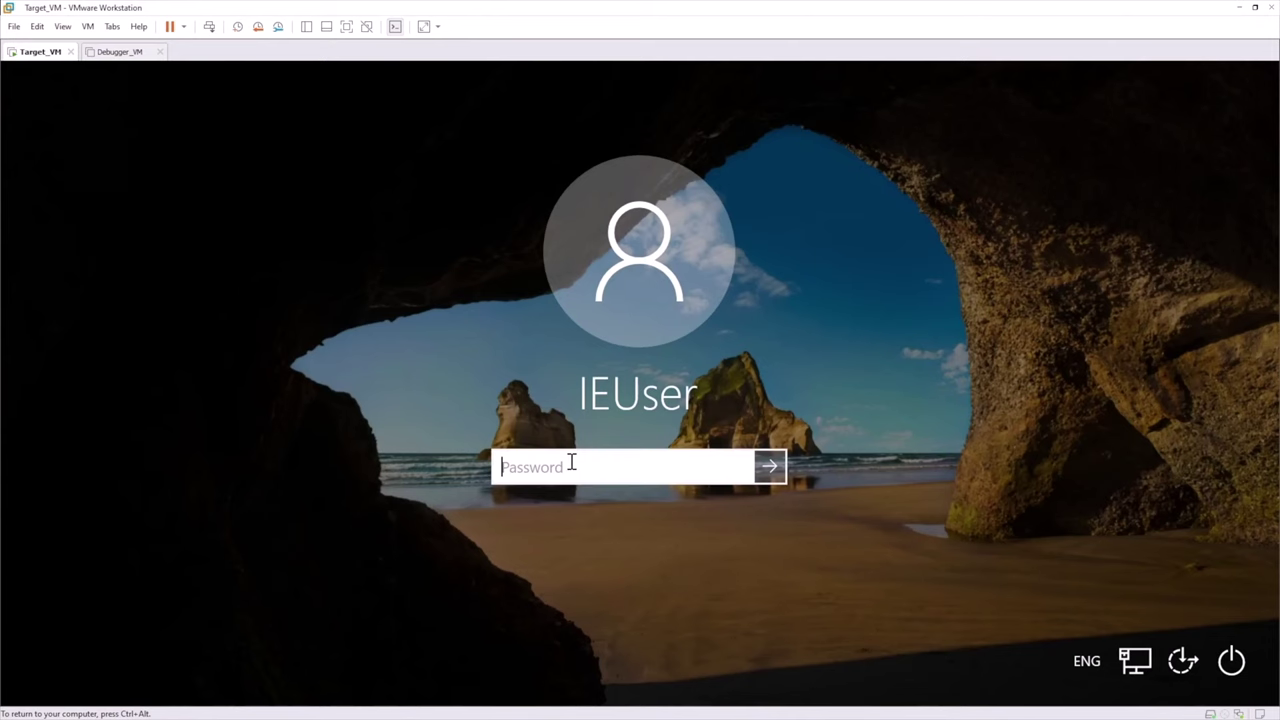
{"action": "type", "text": "Passw0rd!"}
{"action": "key", "text": "Return"}
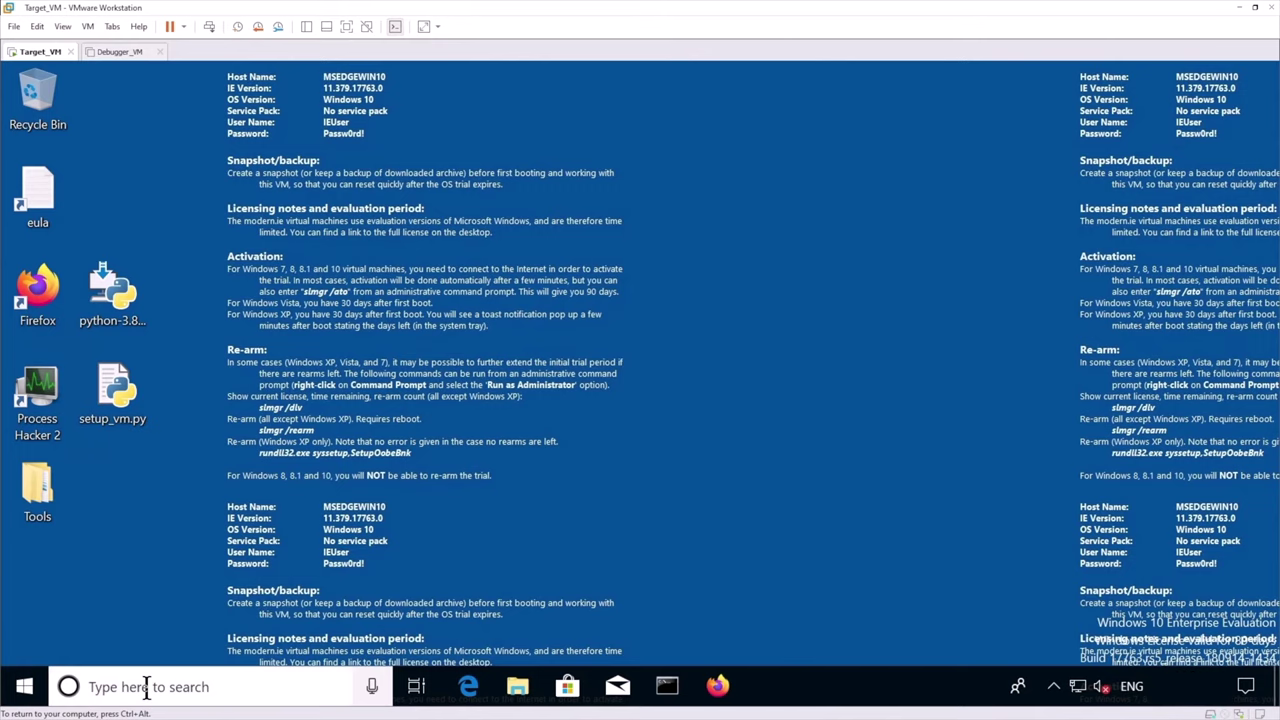
In netplwiz, drop the password requirement and confirm automatic sign-in with the account password
{"action": "left_click", "coordinate": [146, 687]}
{"action": "type", "text": "netp"}
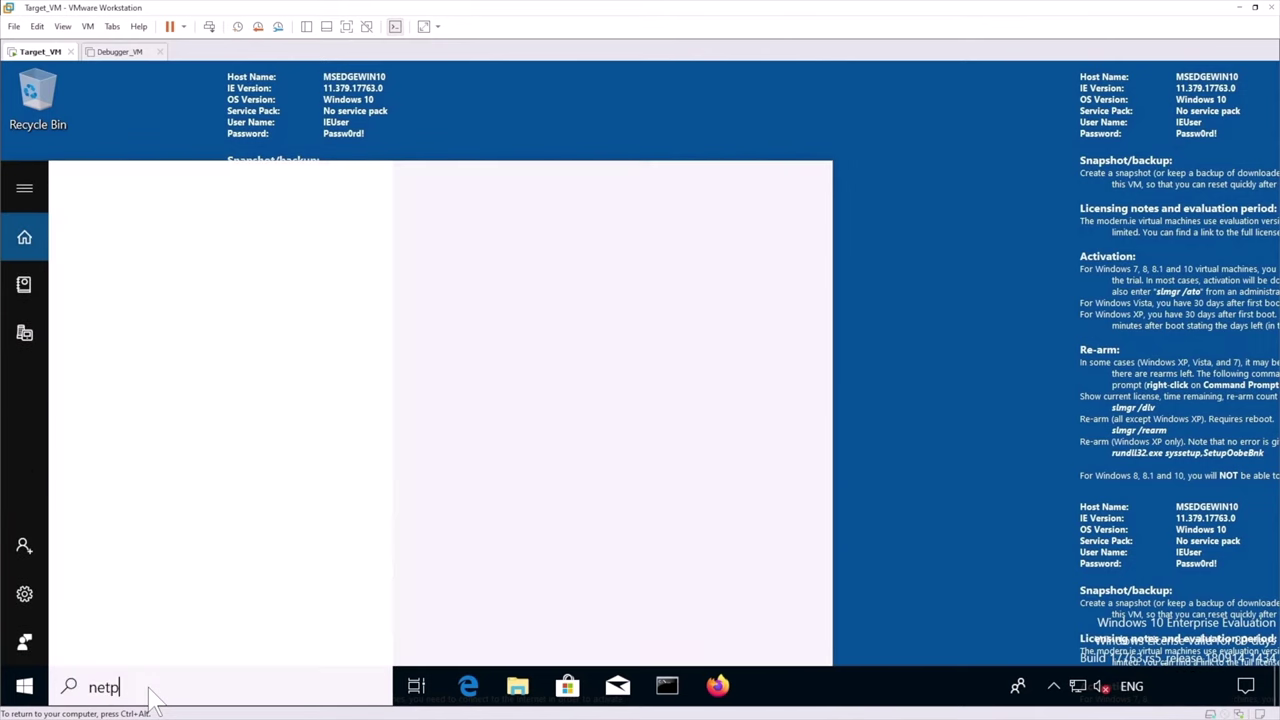
{"action": "type", "text": "lwiz"}
{"action": "left_click", "coordinate": [99, 253]}
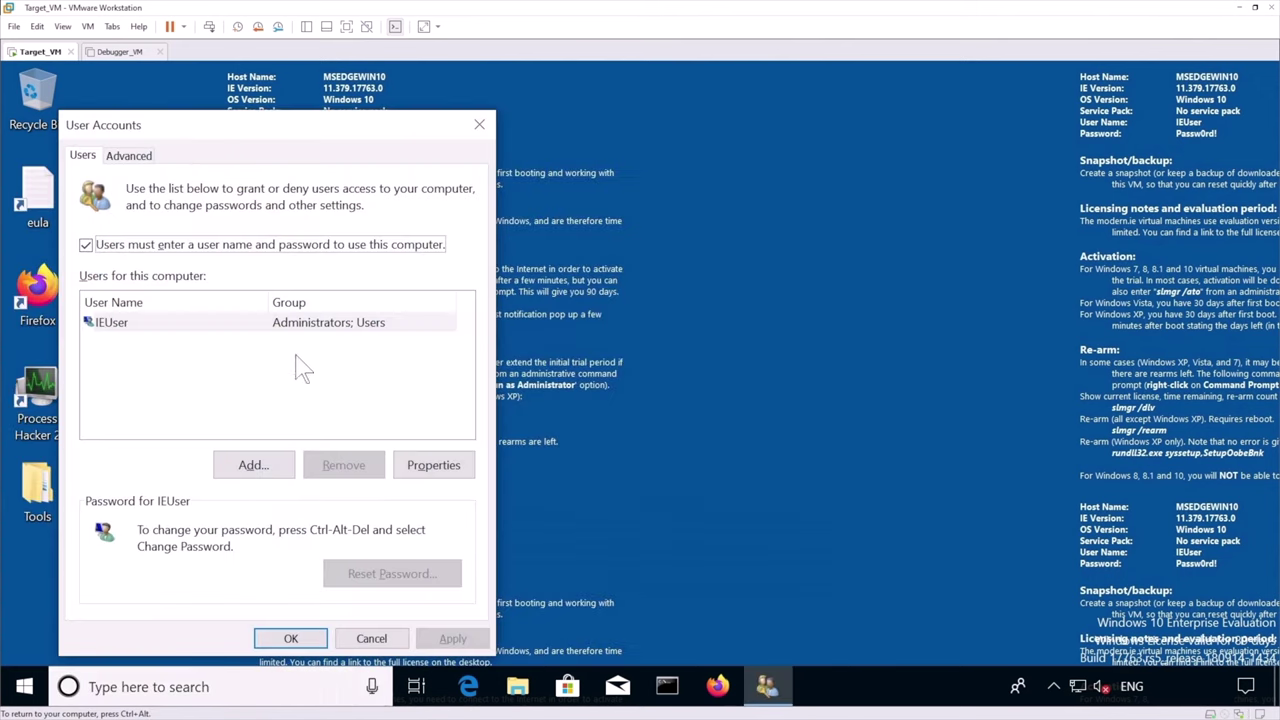
{"action": "left_click", "coordinate": [143, 246]}
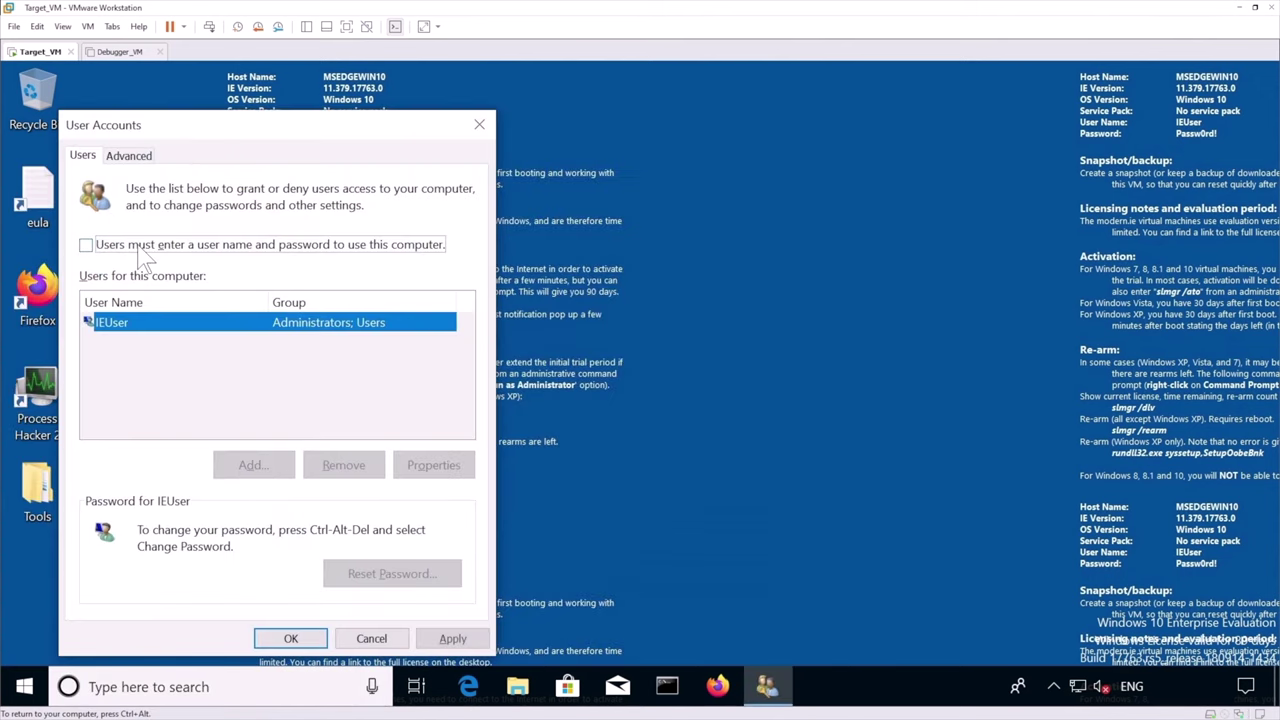
{"action": "left_click", "coordinate": [300, 638]}
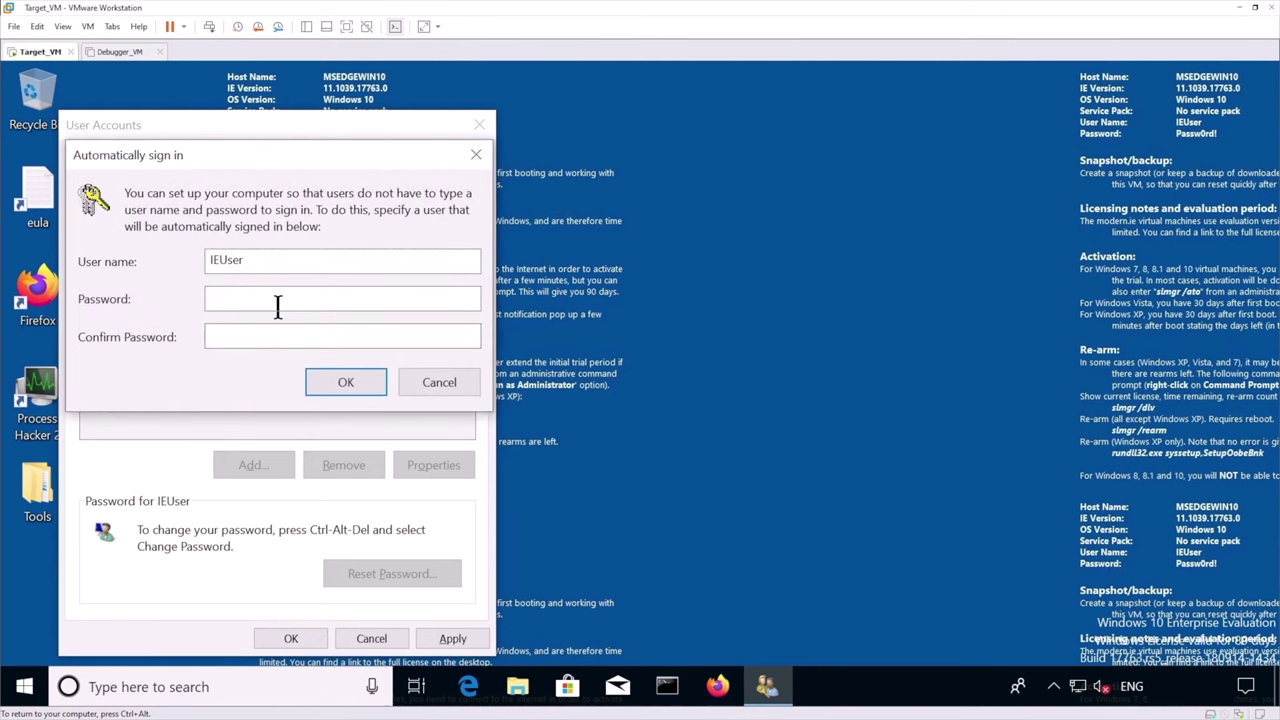
{"action": "left_click", "coordinate": [278, 307]}
{"action": "type", "text": "Passw0rd!"}
{"action": "key", "text": "Tab"}
{"action": "type", "text": "Passw0rd!"}
{"action": "key", "text": "Return"}
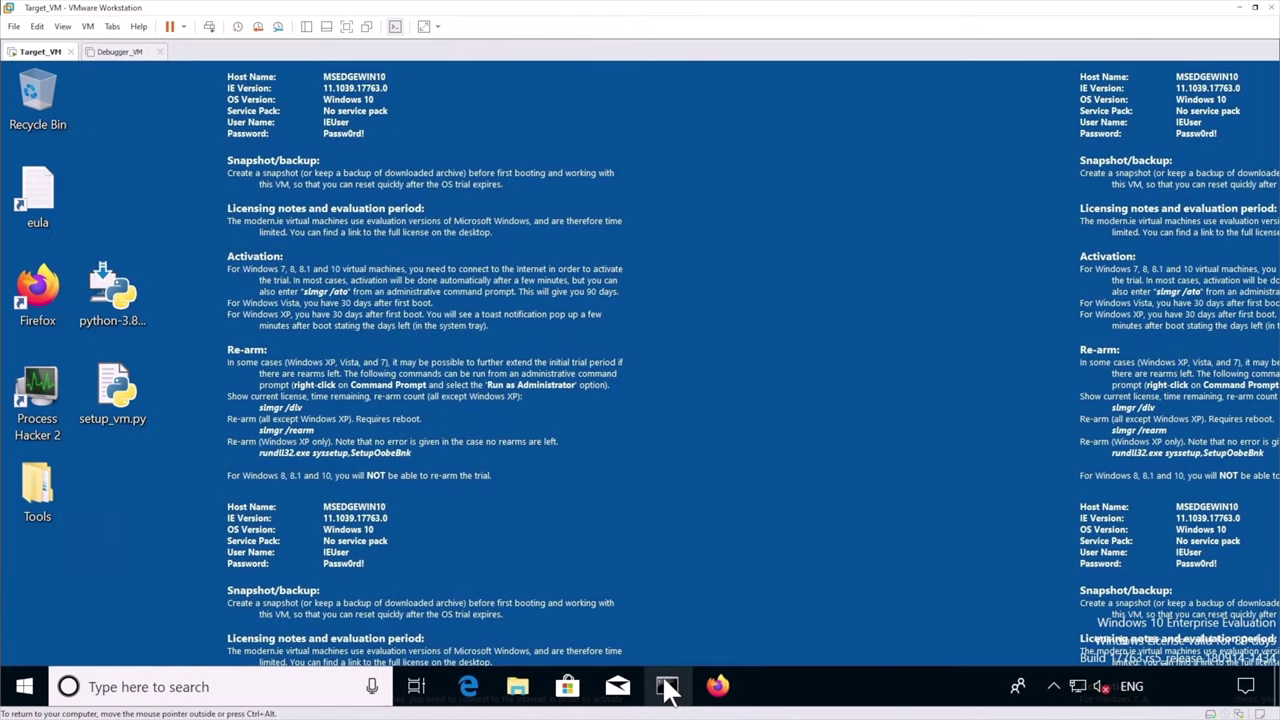
Launch Command Prompt as administrator from the taskbar
{"action": "right_click", "coordinate": [667, 688]}
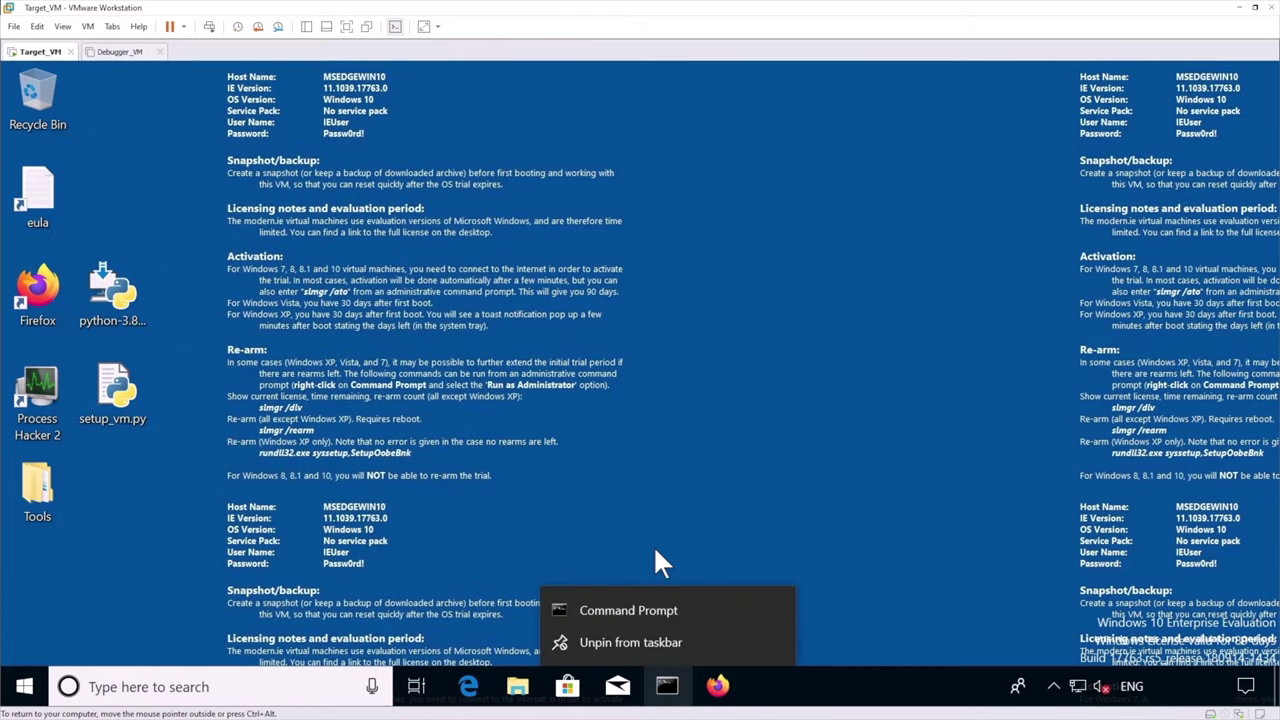
{"action": "right_click", "coordinate": [635, 606]}
{"action": "left_click", "coordinate": [689, 498]}
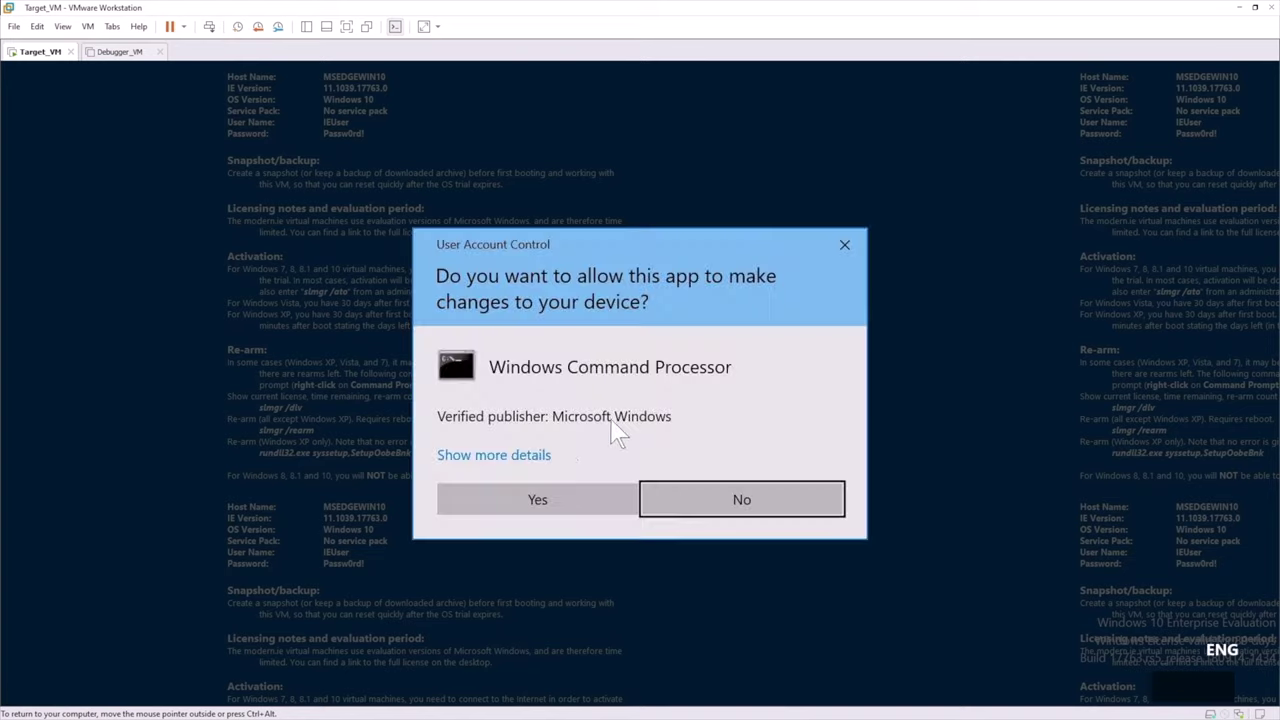
{"action": "left_click", "coordinate": [596, 500]}
{"action": "left_click_drag", "start_coordinate": [618, 211], "coordinate": [847, 103]}
From C:\Users\IEUser\Desktop, run python setup_vm.py and choose option 1 for the Target VM
{"action": "type", "text": "cd C:\\Users\\IEUser"}
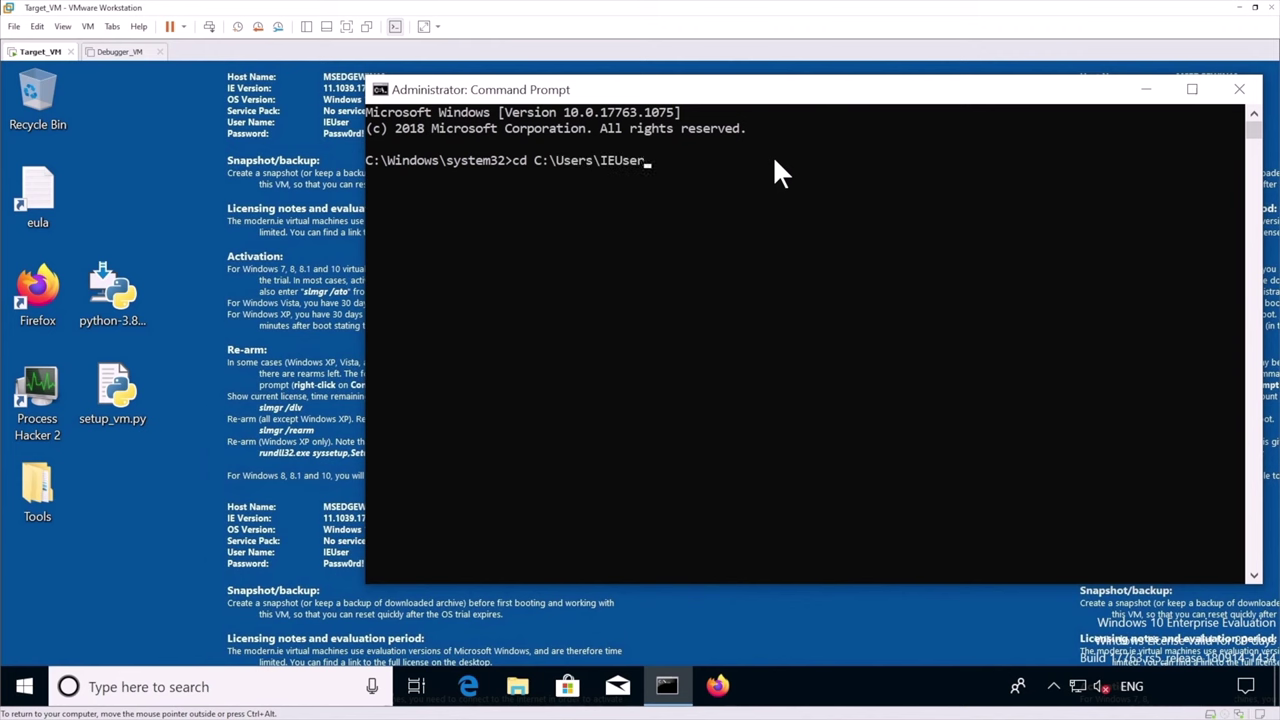
{"action": "type", "text": "\\Desktop"}
{"action": "key", "text": "Return"}
{"action": "type", "text": "python set"}
{"action": "key", "text": "Tab"}
{"action": "key", "text": "Return"}
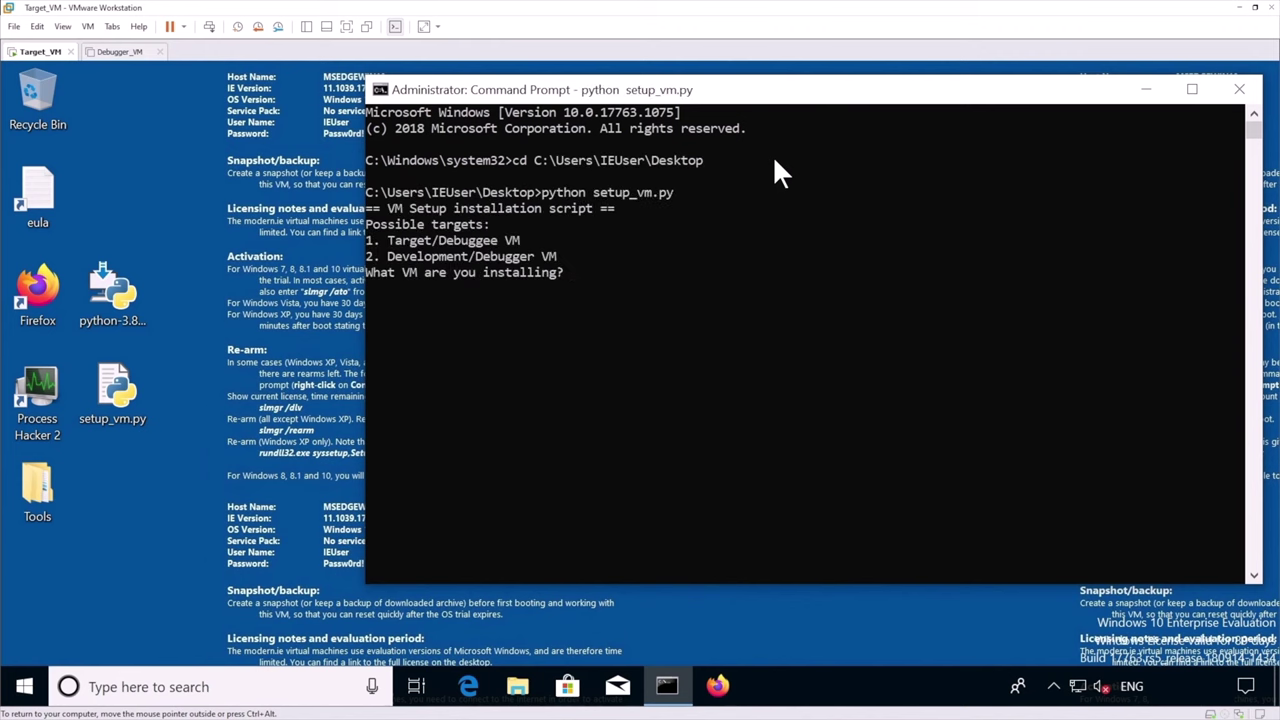
{"action": "type", "text": "1"}
{"action": "key", "text": "Return"}
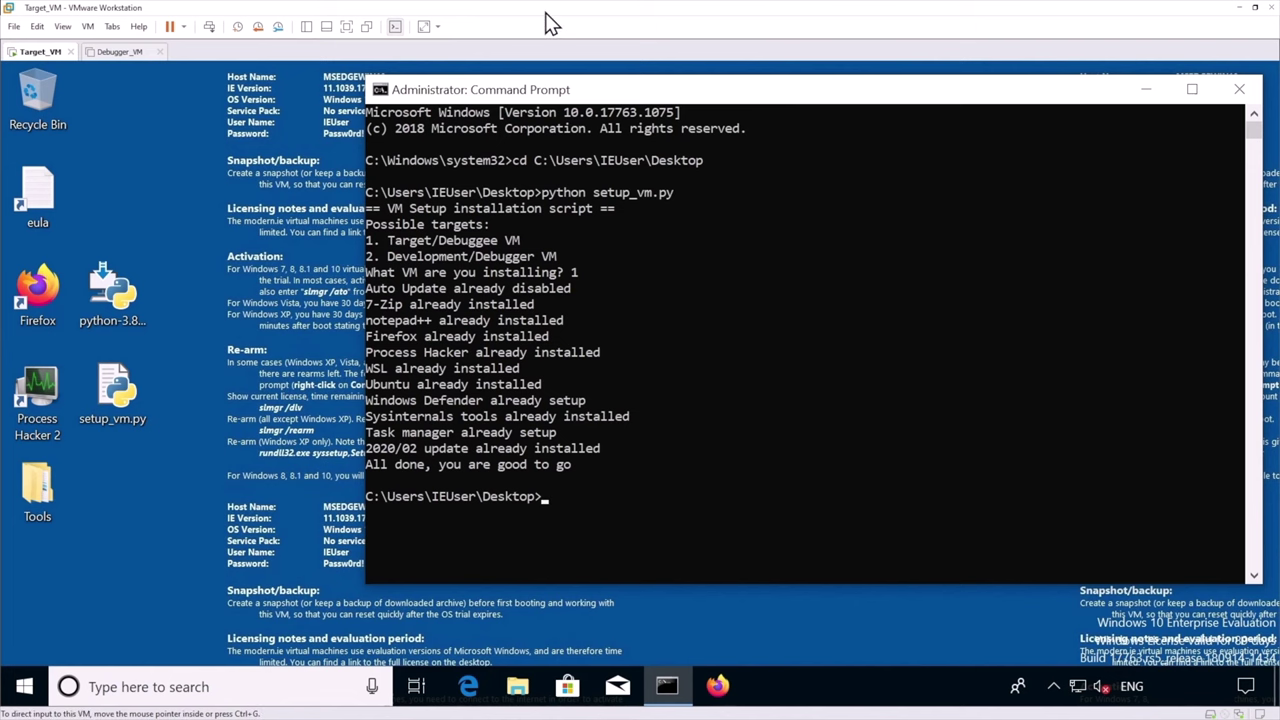
Set Target_VM's network adapter to Host-only in the VM settings
{"action": "key", "text": "ctrl+d"}
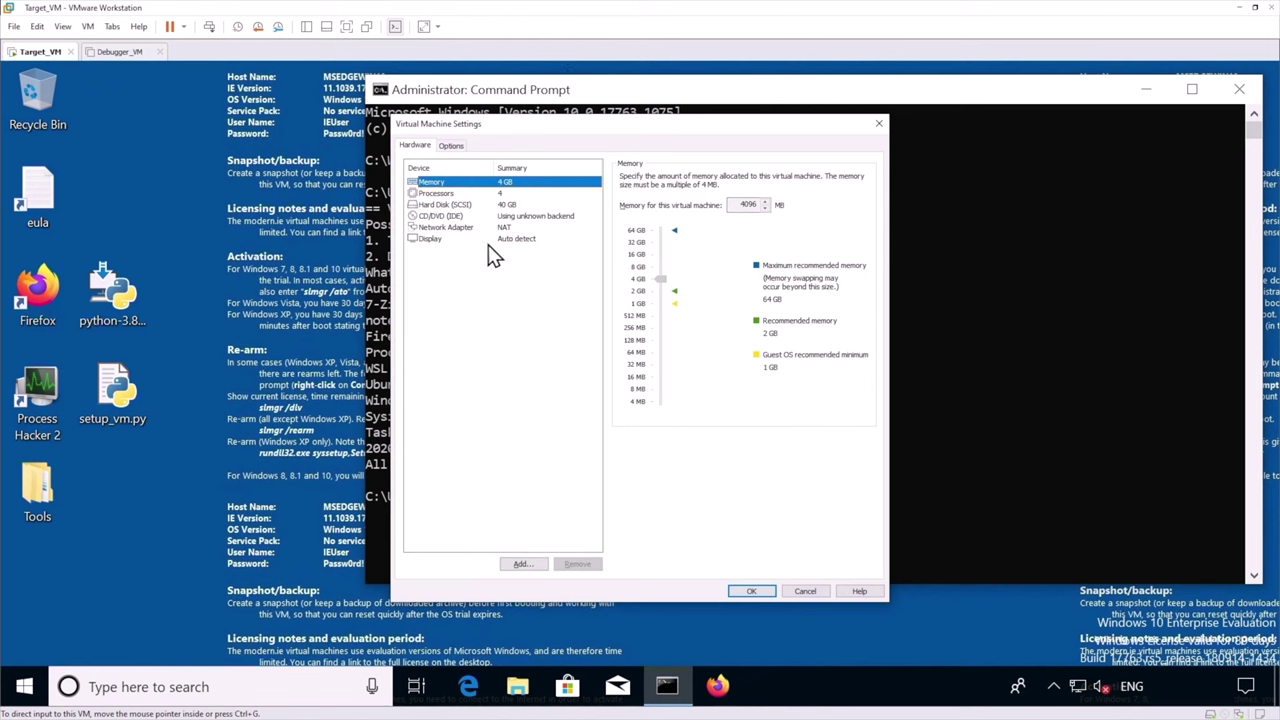
{"action": "left_click", "coordinate": [506, 229]}
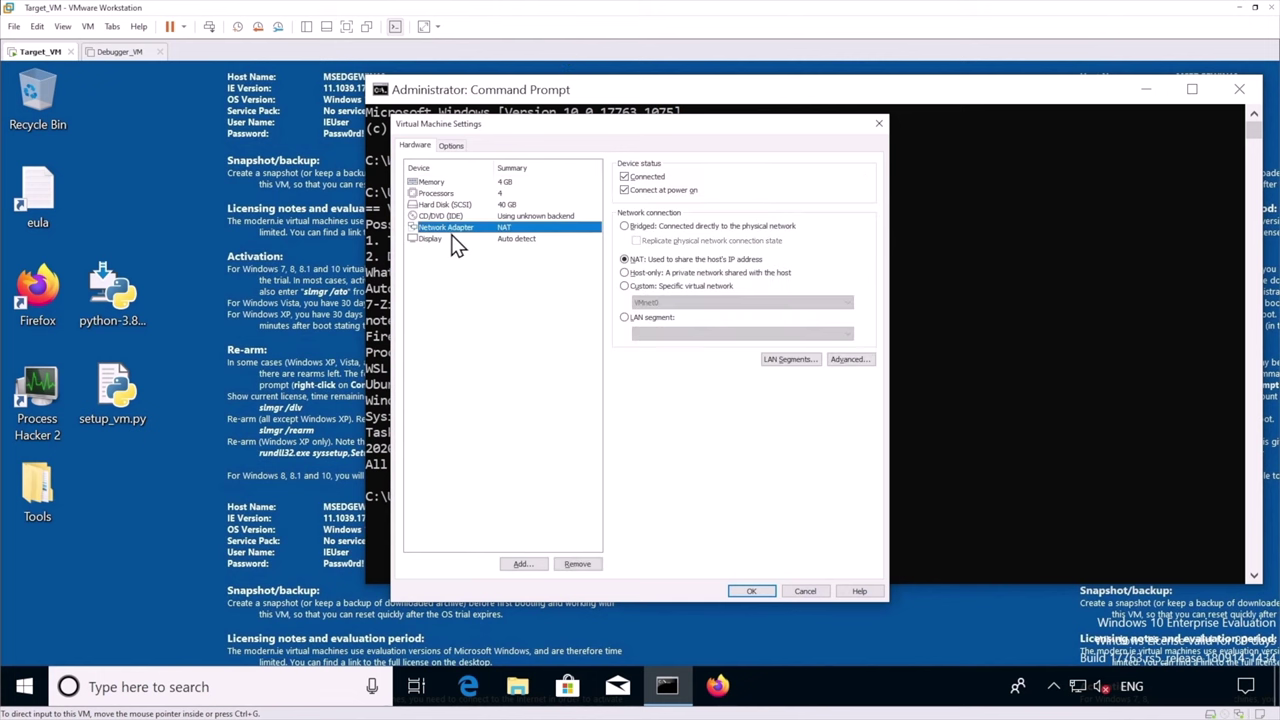
{"action": "left_click", "coordinate": [655, 274]}
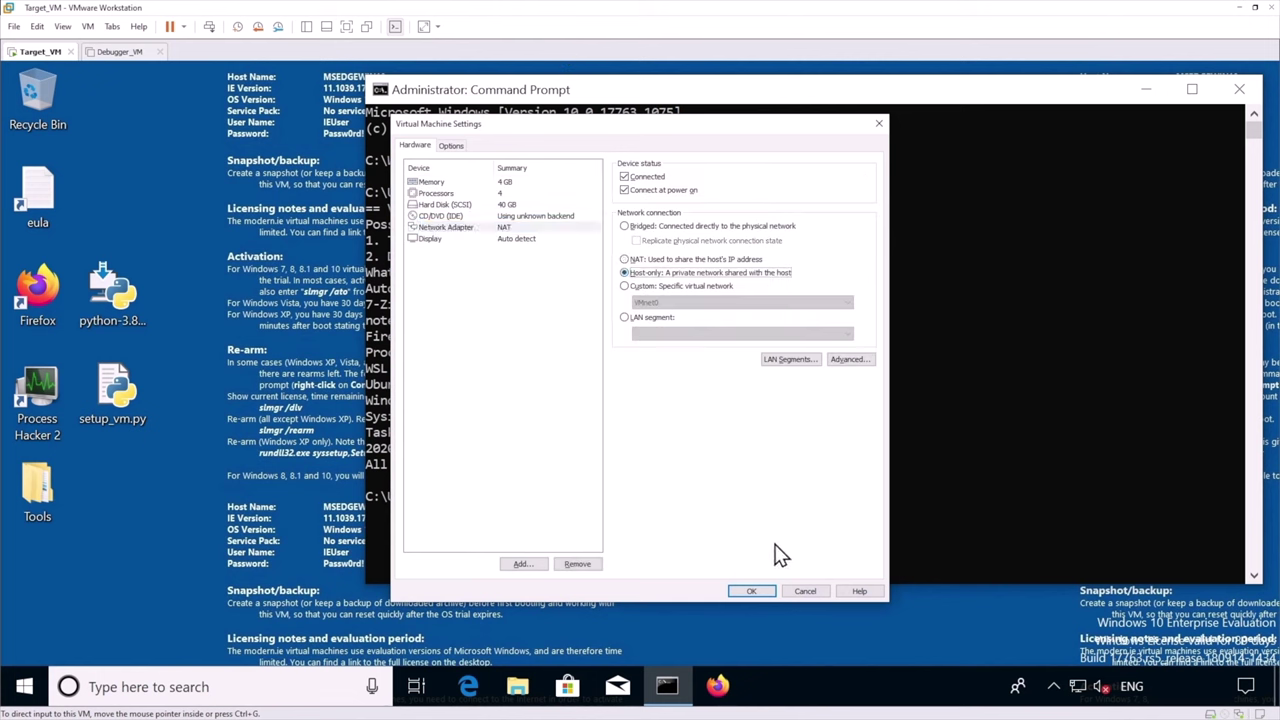
{"action": "left_click", "coordinate": [750, 592]}
Close the Command Prompt and shut down the guest Windows
{"action": "left_click", "coordinate": [1239, 89]}
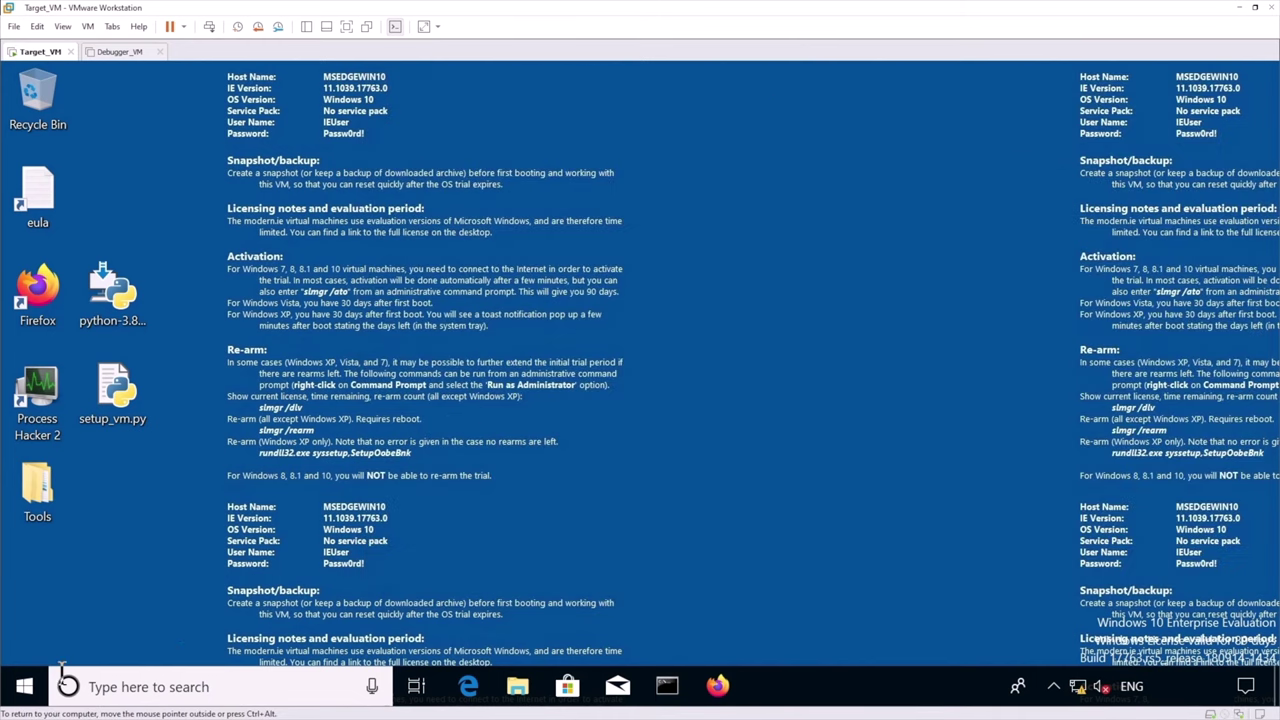
{"action": "right_click", "coordinate": [25, 688]}
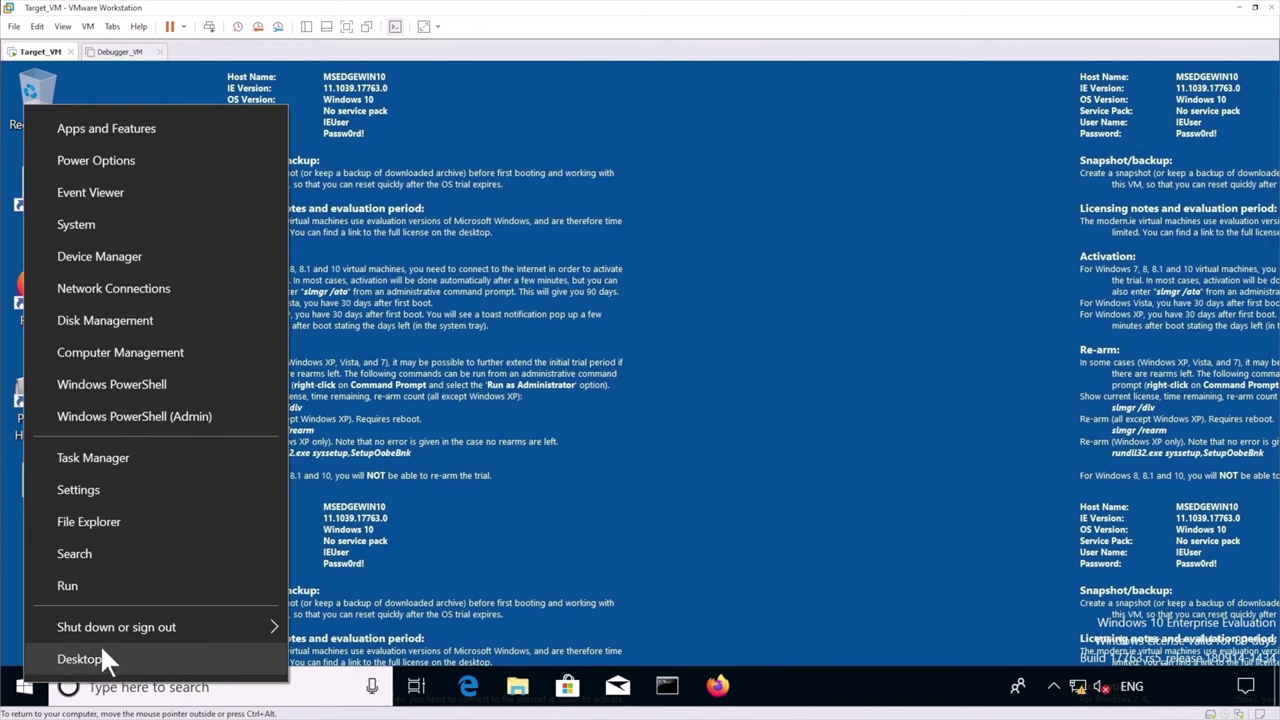
{"action": "mouse_move", "coordinate": [122, 627]}
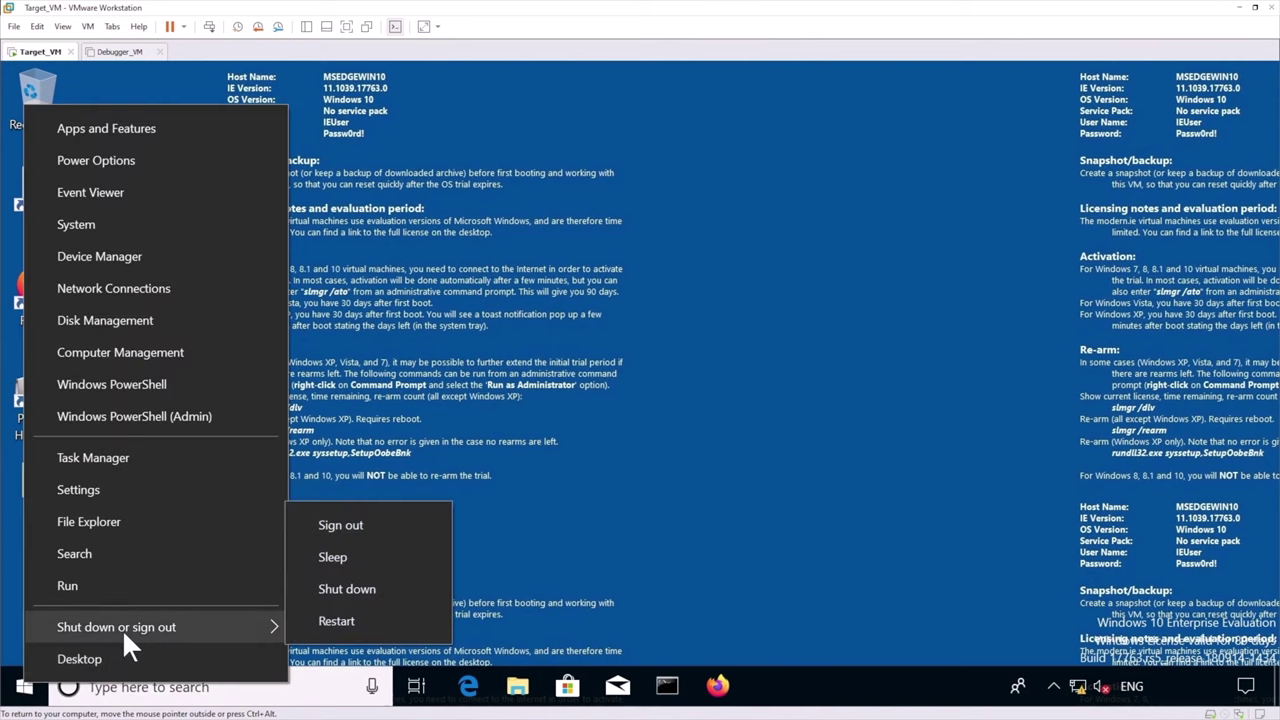
{"action": "left_click", "coordinate": [372, 588]}
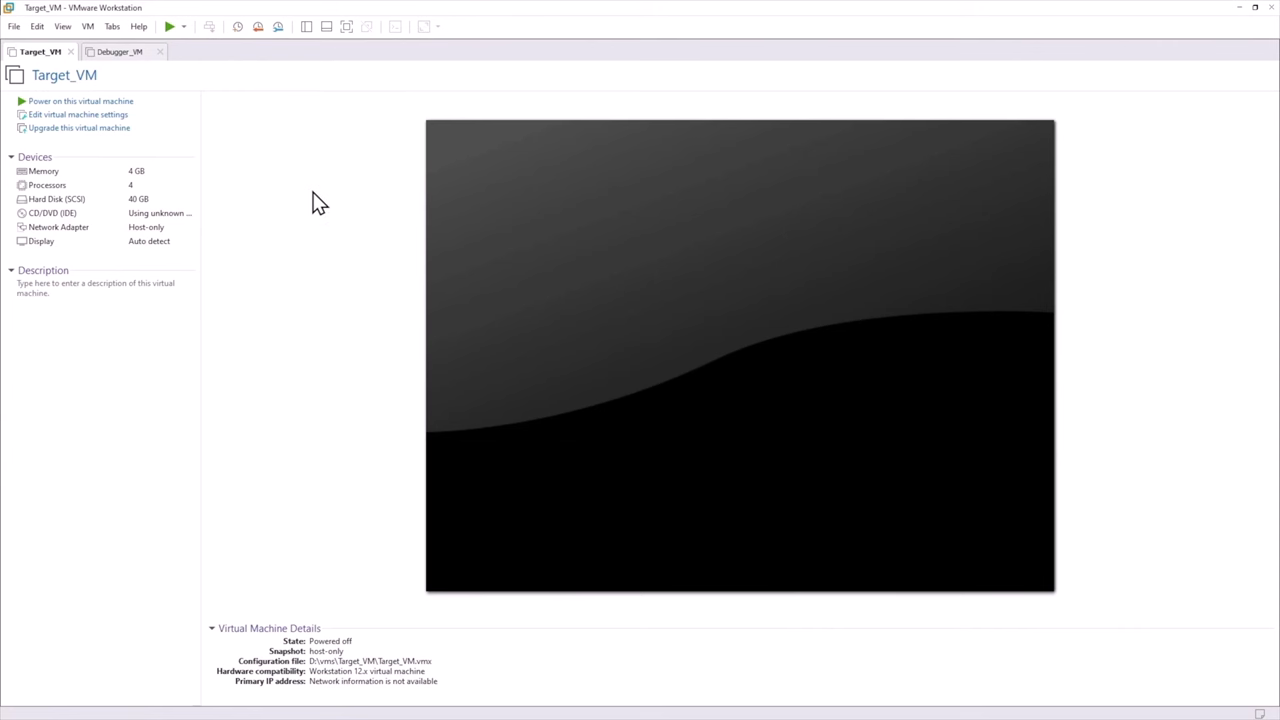
Take a Target_VM snapshot named 'installation' in Snapshot Manager, then close it
{"action": "key", "text": "ctrl+m"}
{"action": "left_click", "coordinate": [808, 476]}
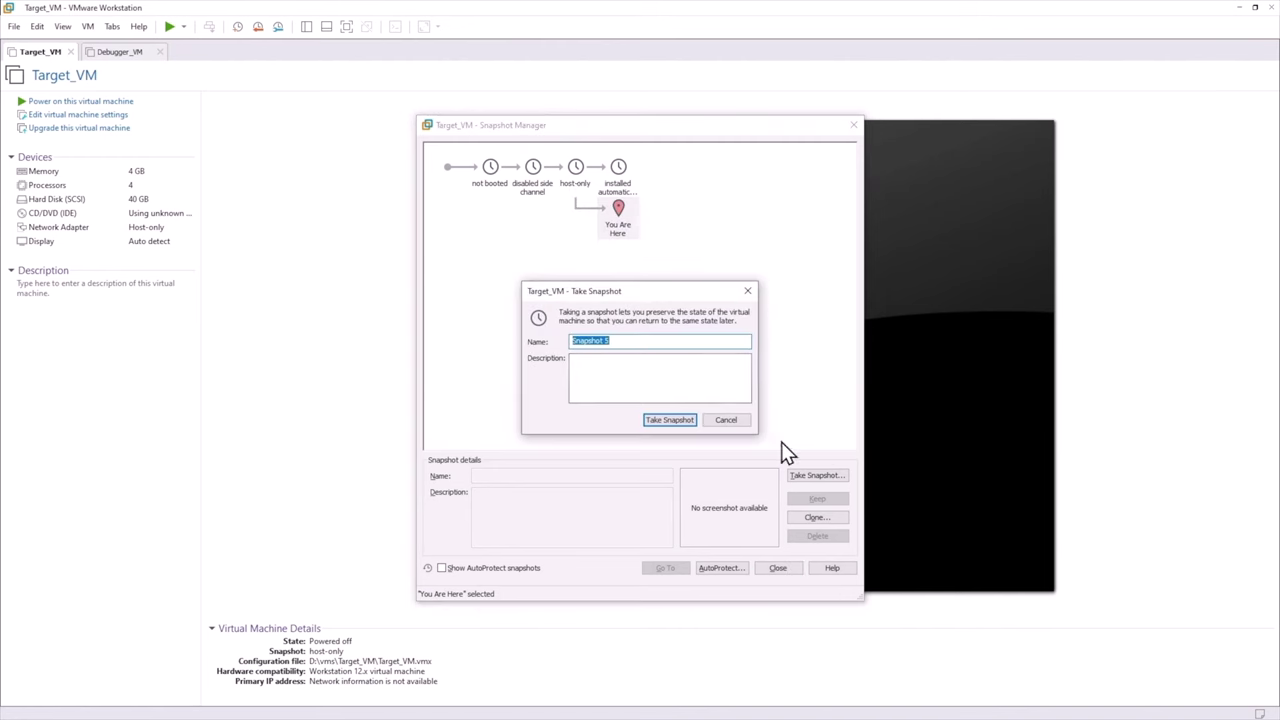
{"action": "type", "text": "install"}
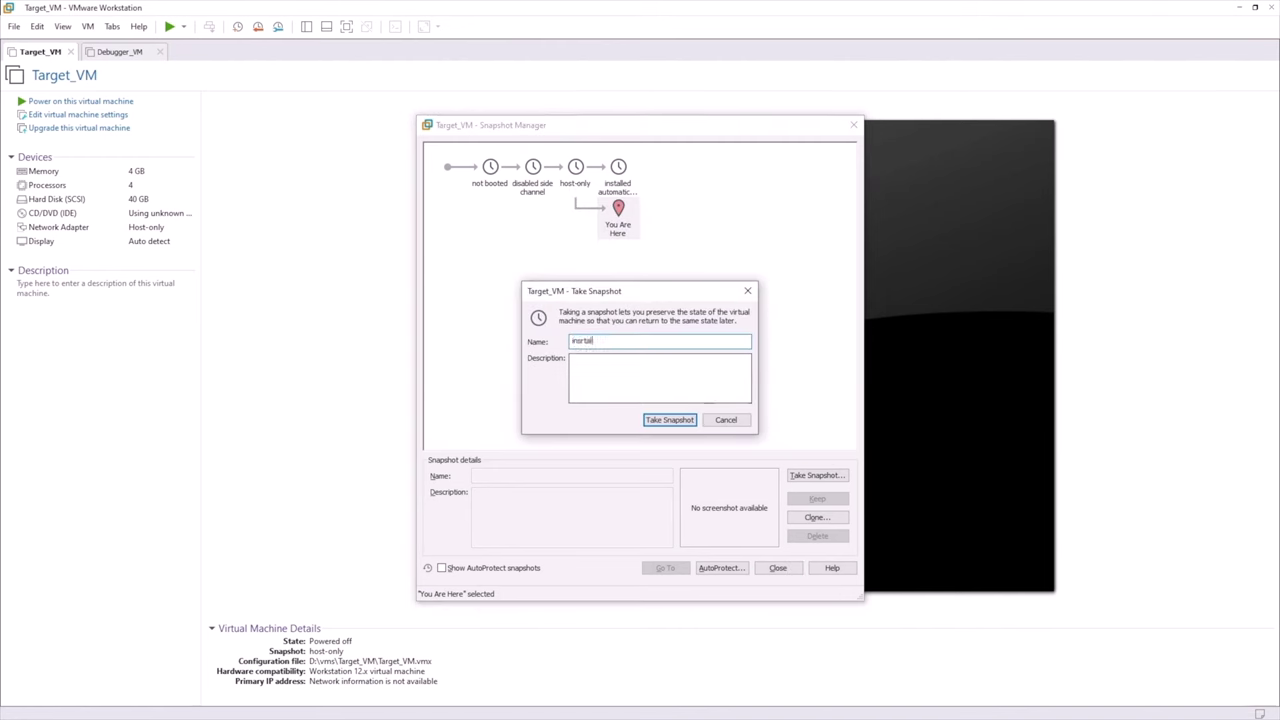
{"action": "key", "text": "BackSpace"}
{"action": "key", "text": "BackSpace"}
{"action": "key", "text": "BackSpace"}
{"action": "key", "text": "BackSpace"}
{"action": "key", "text": "BackSpace"}
{"action": "type", "text": "tallation"}
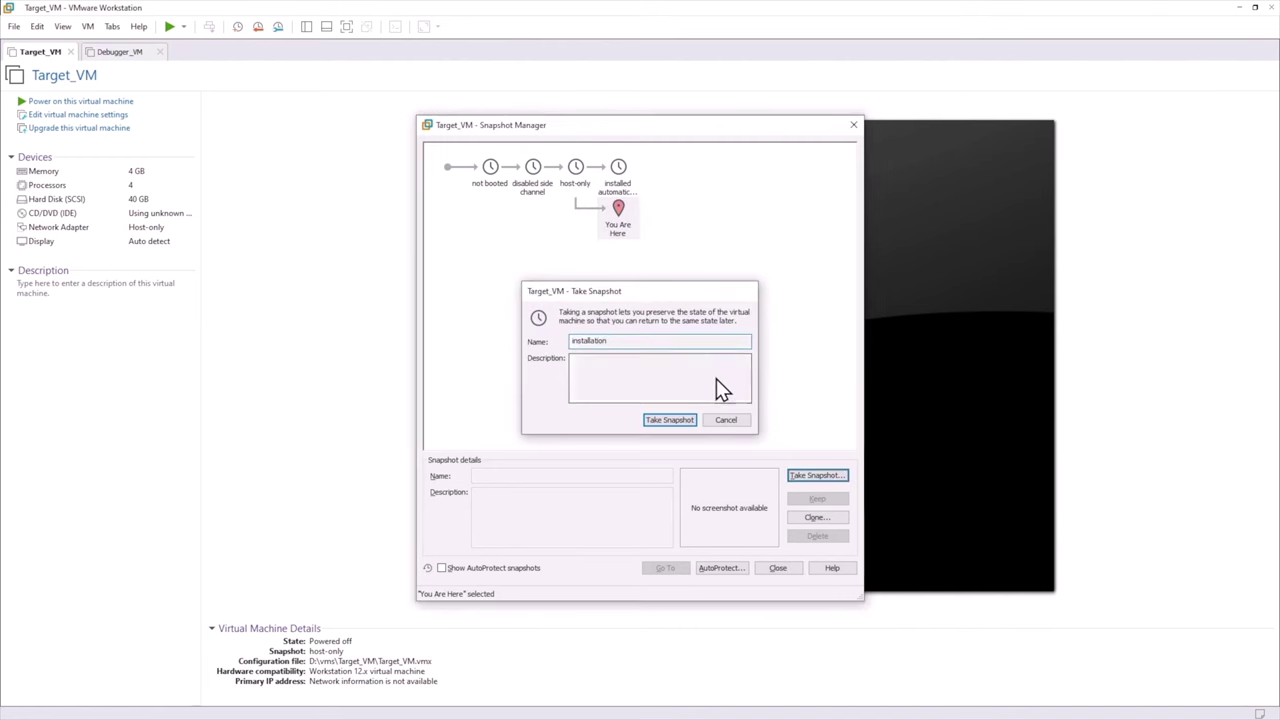
{"action": "key", "text": "Return"}
{"action": "left_click", "coordinate": [850, 127]}
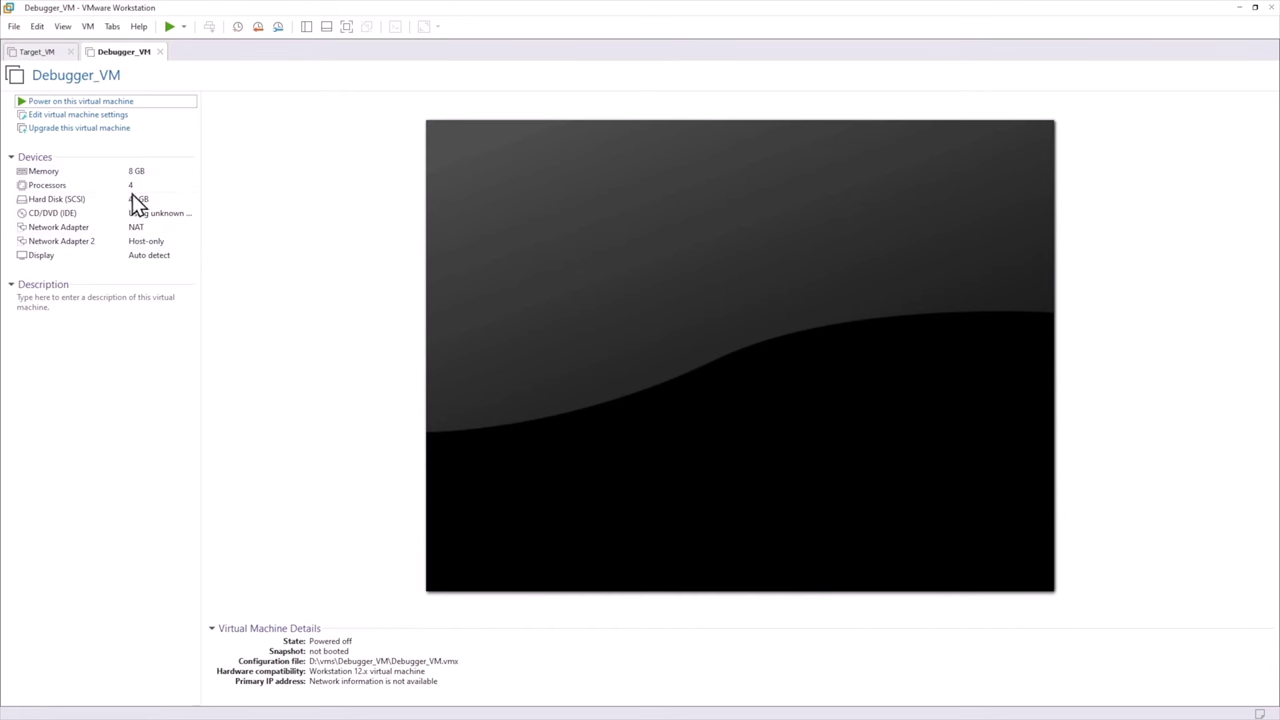
Power on Debugger_VM and install English (United Kingdom) without speech and handwriting features
{"action": "left_click", "coordinate": [97, 104]}
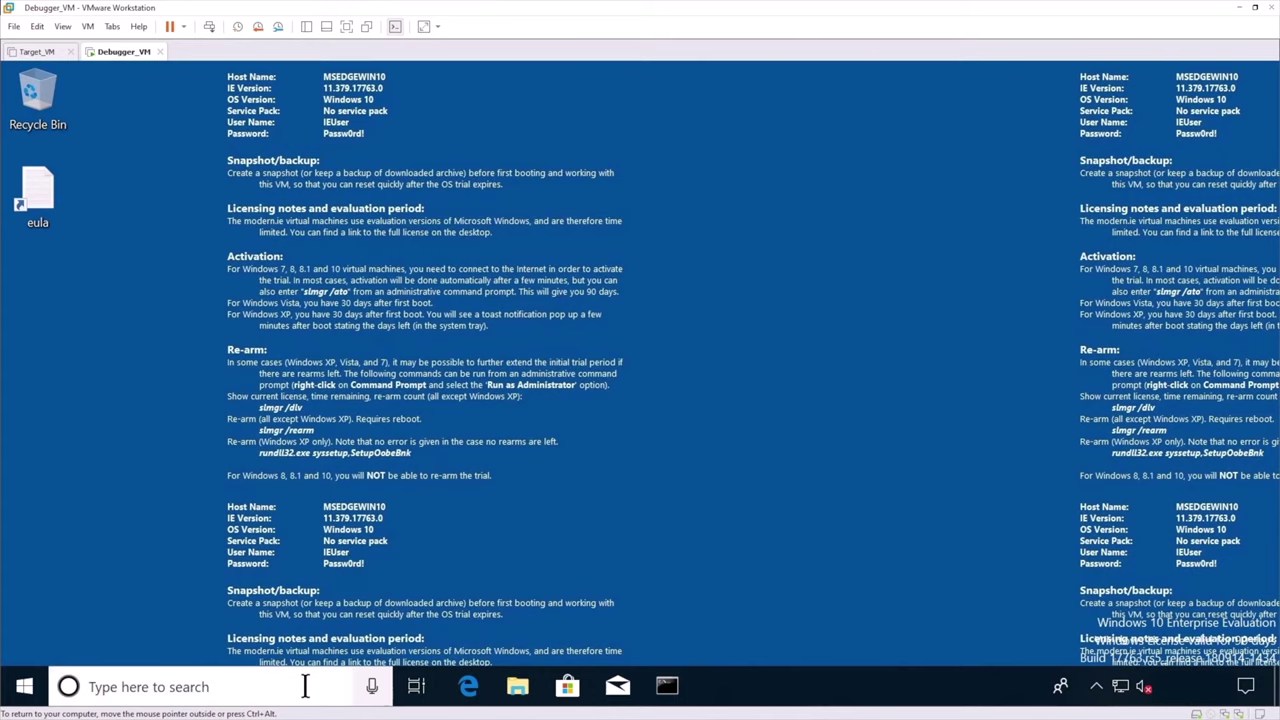
{"action": "left_click", "coordinate": [310, 692]}
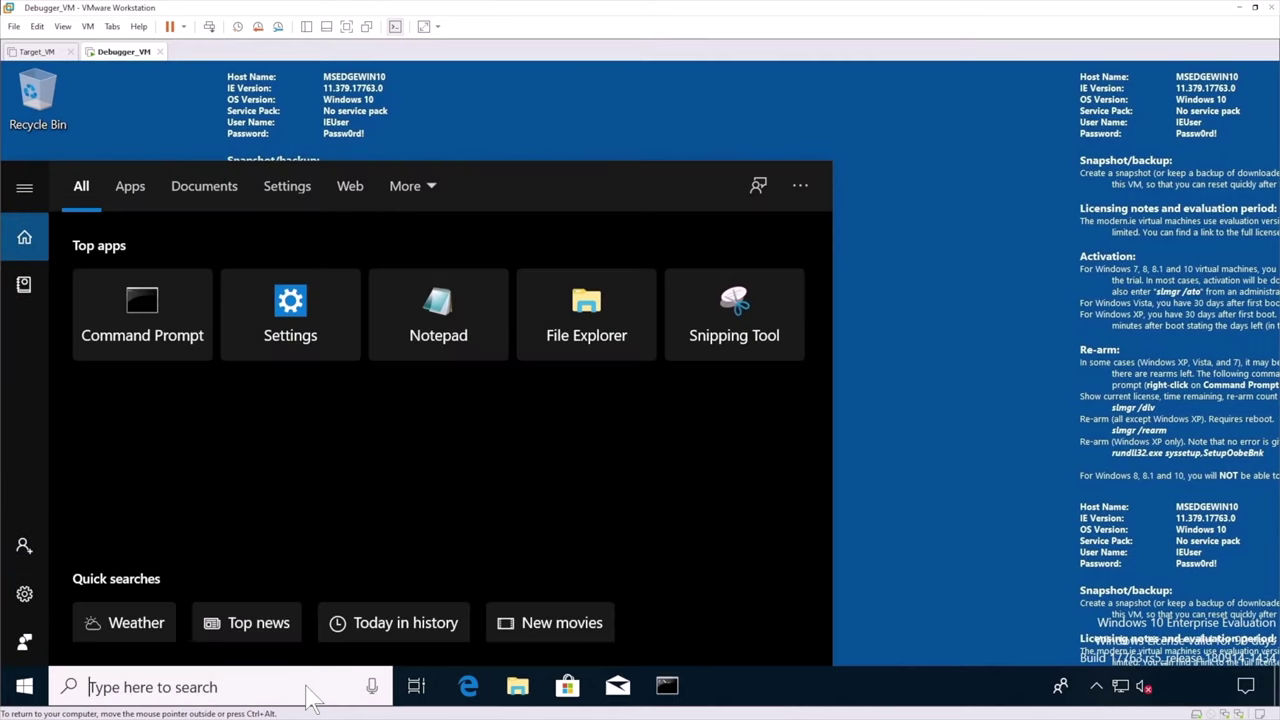
{"action": "type", "text": "language settings"}
{"action": "left_click", "coordinate": [210, 263]}
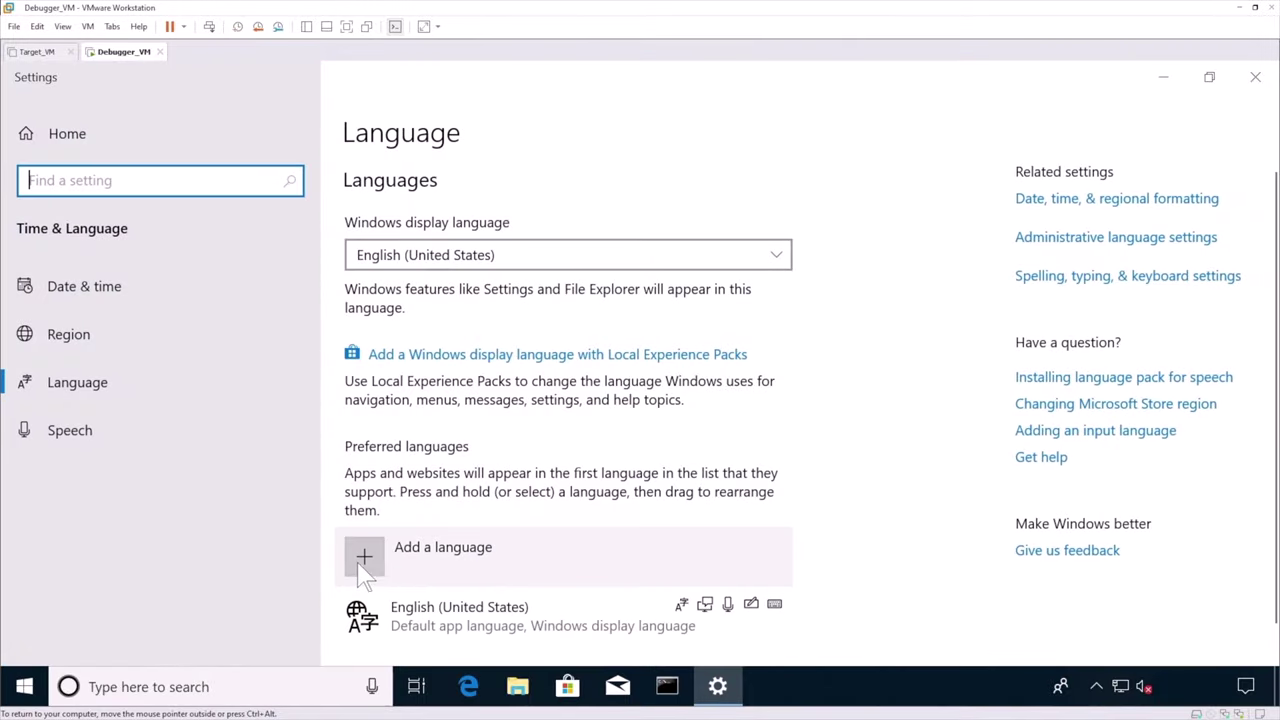
{"action": "left_click", "coordinate": [364, 560]}
{"action": "type", "text": "united king"}
{"action": "left_click", "coordinate": [555, 218]}
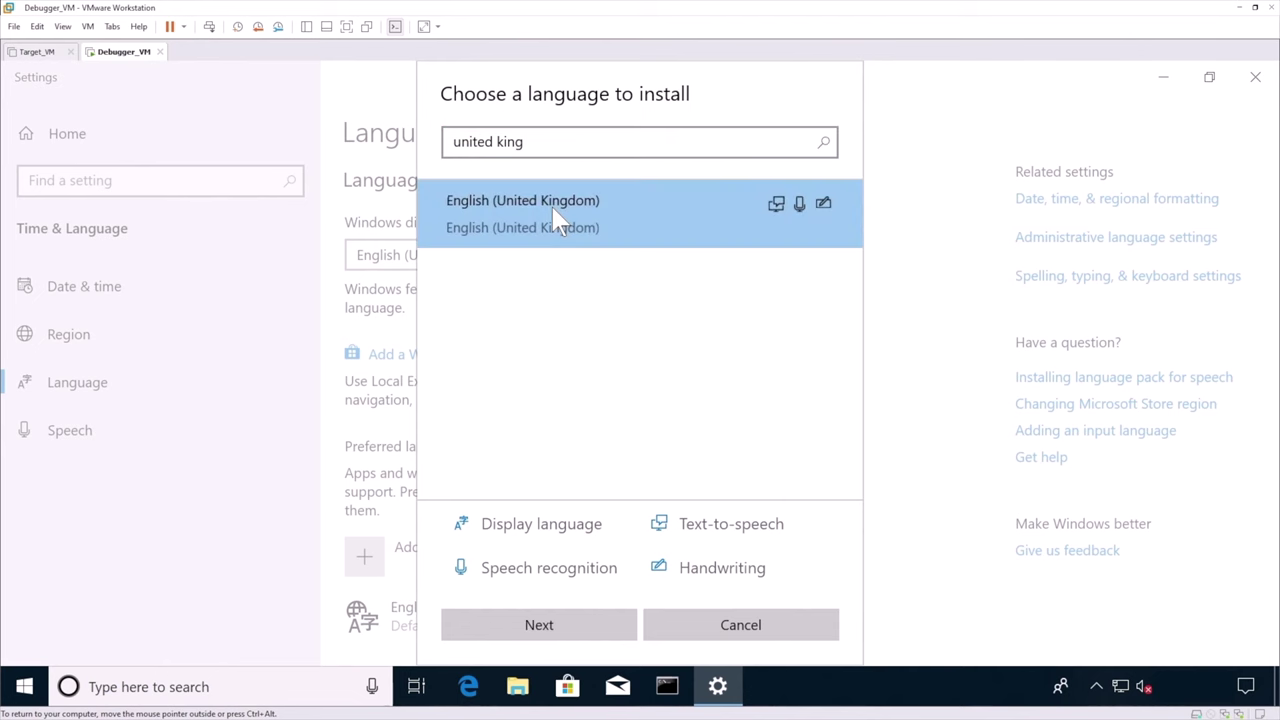
{"action": "left_click", "coordinate": [585, 638]}
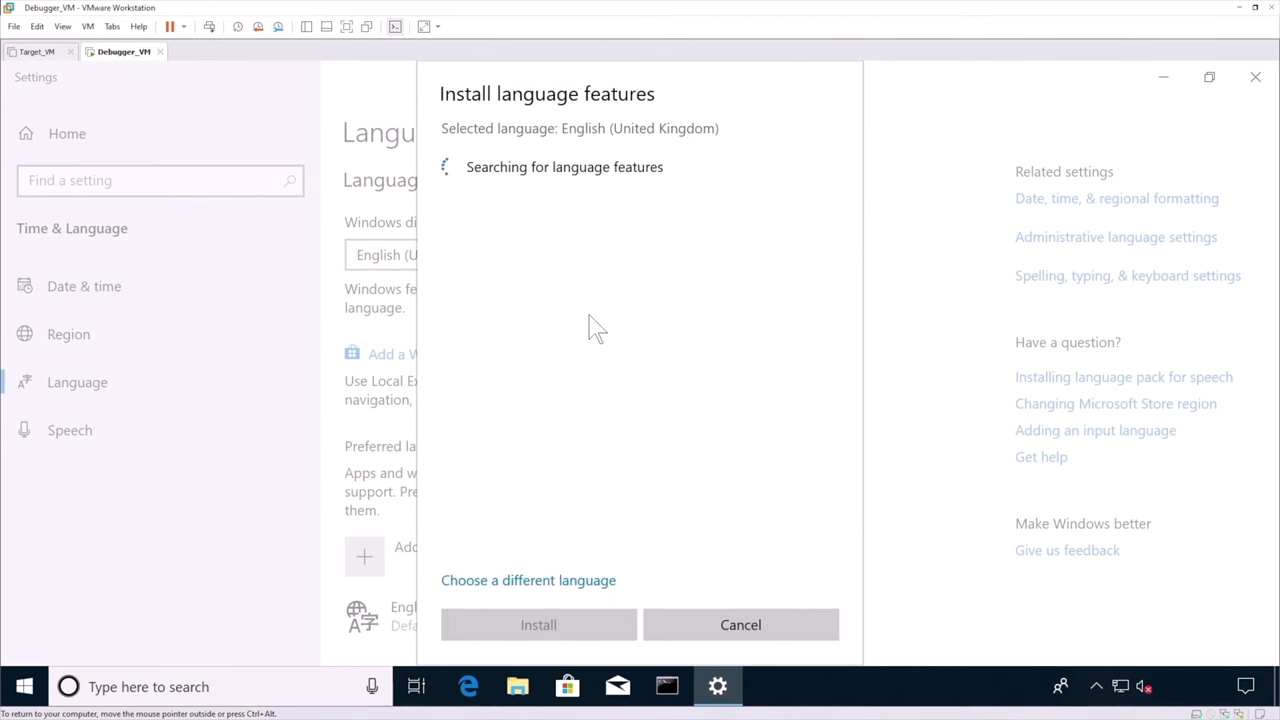
{"action": "left_click", "coordinate": [453, 258]}
{"action": "left_click", "coordinate": [451, 301]}
{"action": "left_click", "coordinate": [570, 632]}
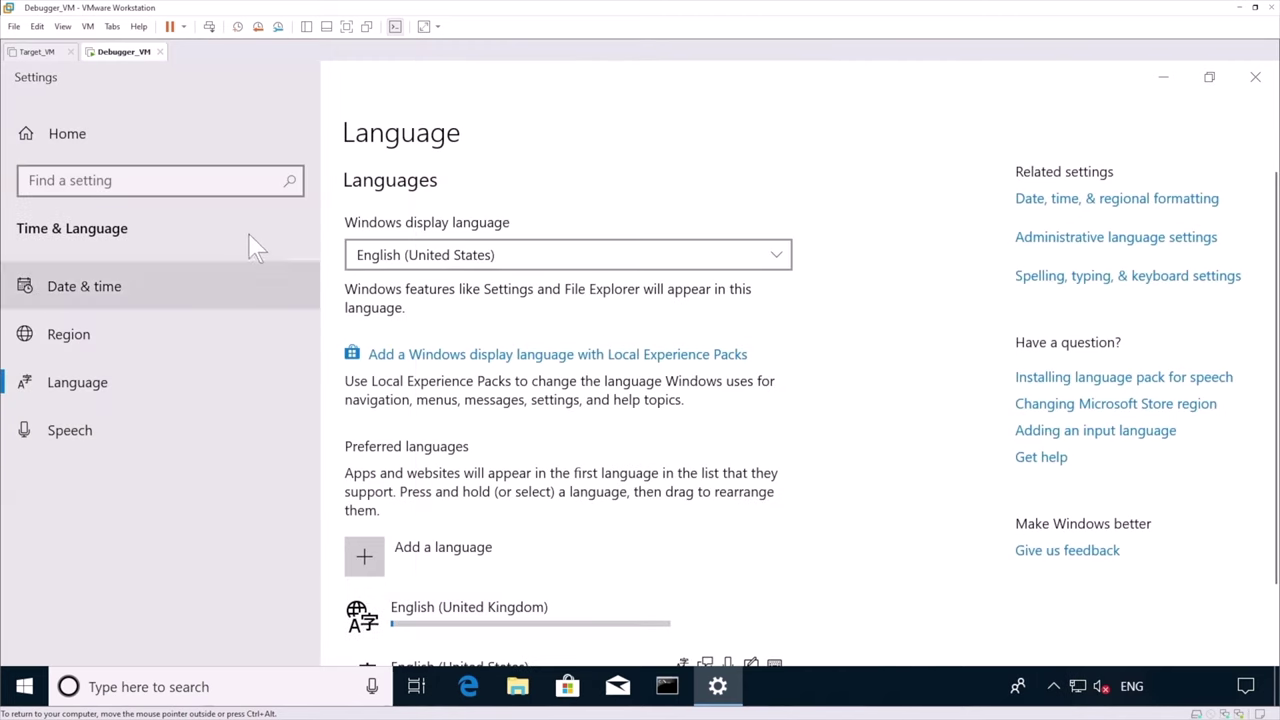
Set both the sleep and screen-off timers to Never in Power & sleep, then close Settings
{"action": "left_click", "coordinate": [188, 183]}
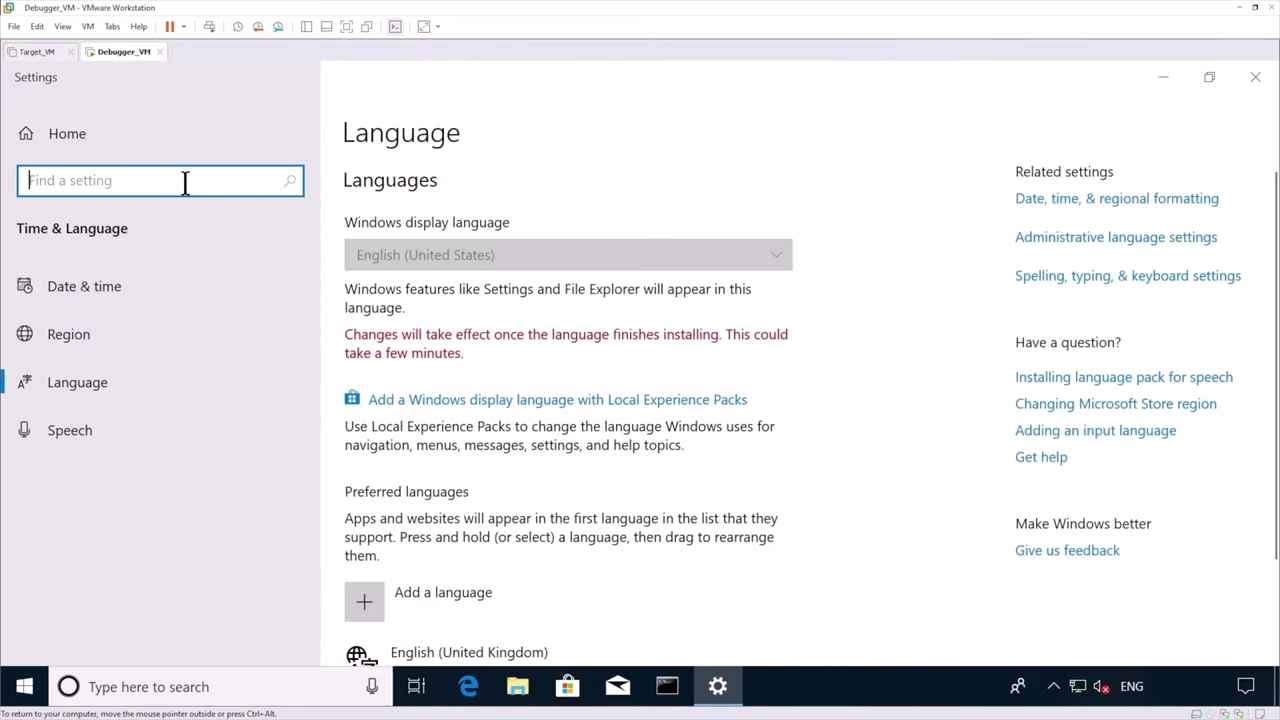
{"action": "type", "text": "power"}
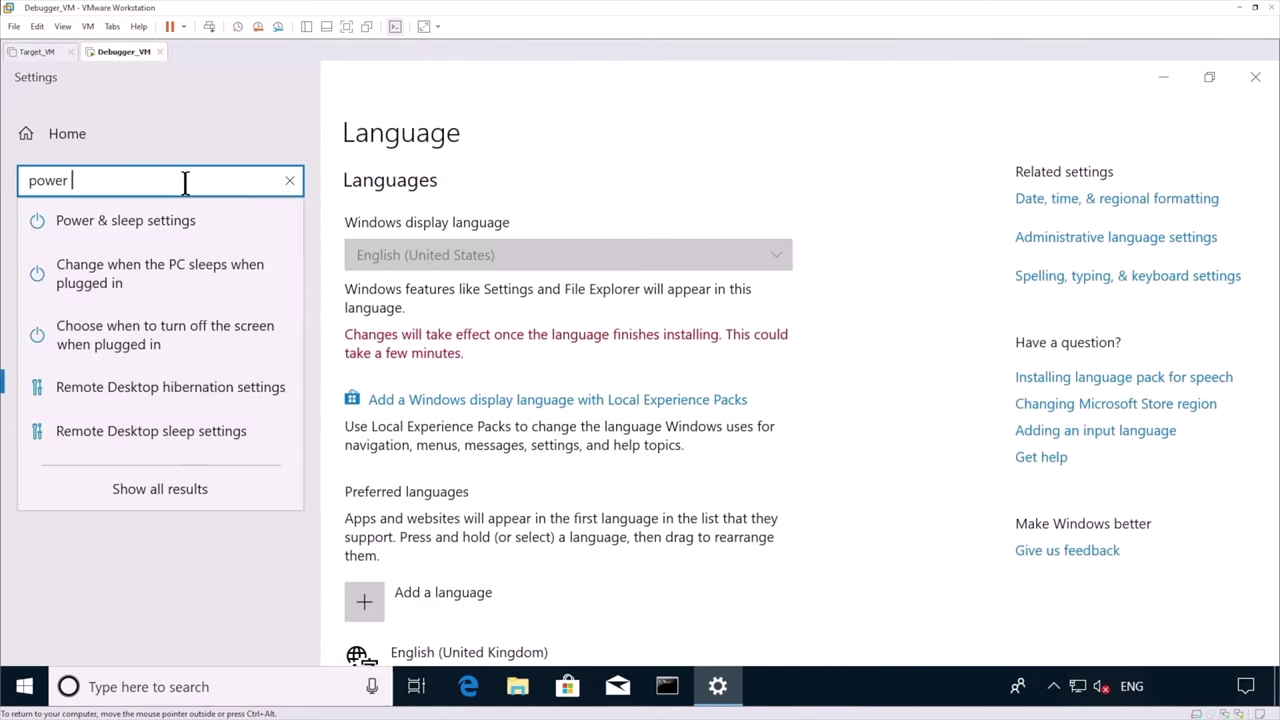
{"action": "left_click", "coordinate": [172, 222]}
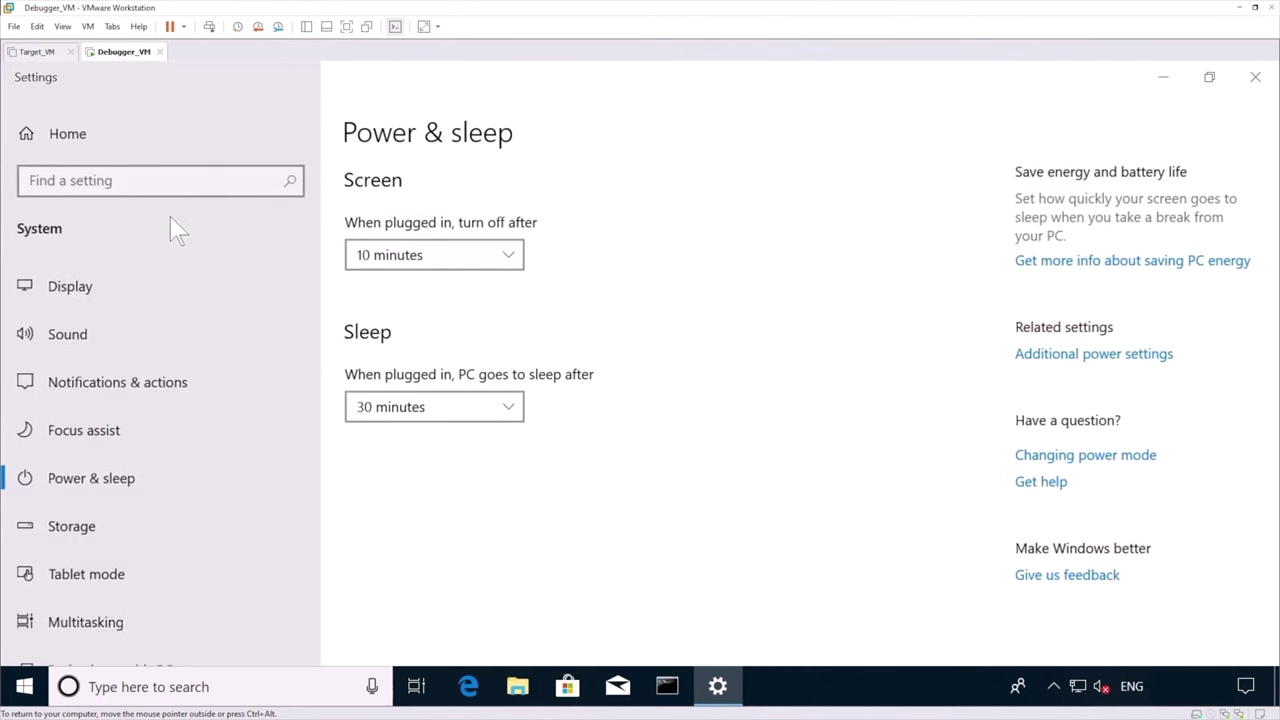
{"action": "left_click", "coordinate": [430, 412]}
{"action": "scroll", "coordinate": [420, 565], "scroll_direction": "down", "scroll_amount": 1}
{"action": "left_click", "coordinate": [397, 565]}
{"action": "left_click", "coordinate": [418, 262]}
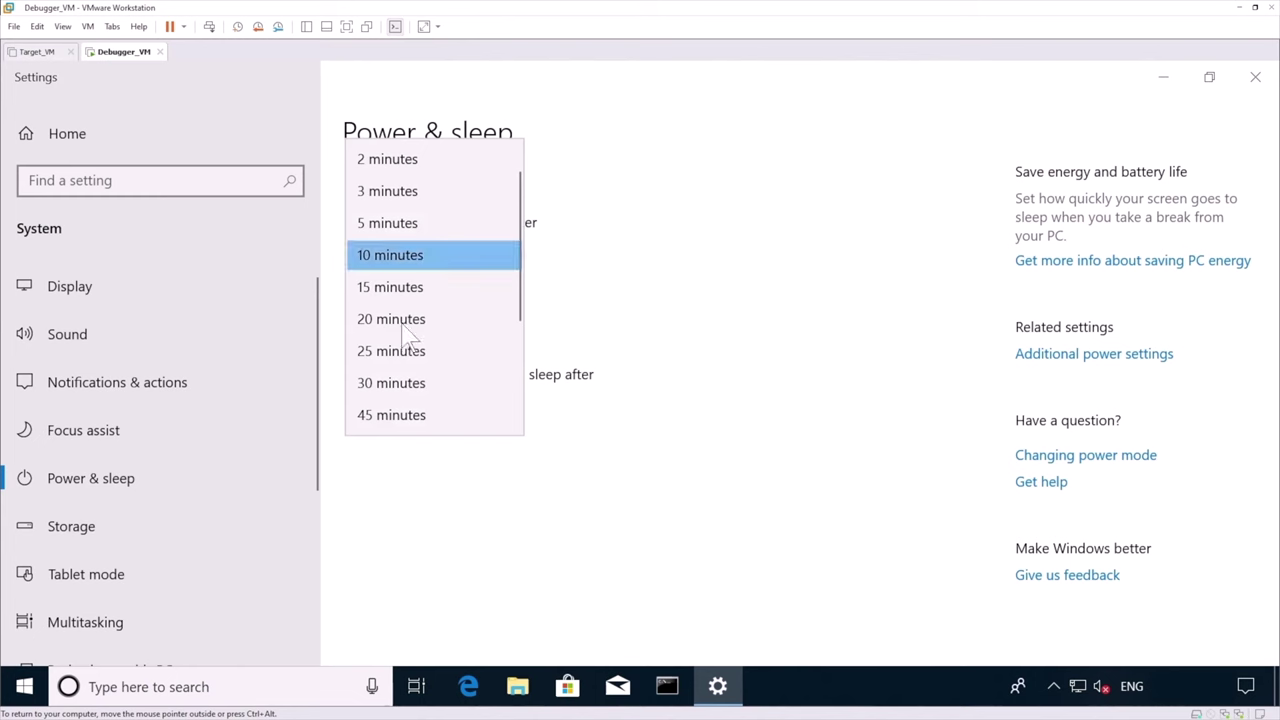
{"action": "scroll", "coordinate": [405, 422], "scroll_direction": "down", "scroll_amount": 2}
{"action": "left_click", "coordinate": [392, 418]}
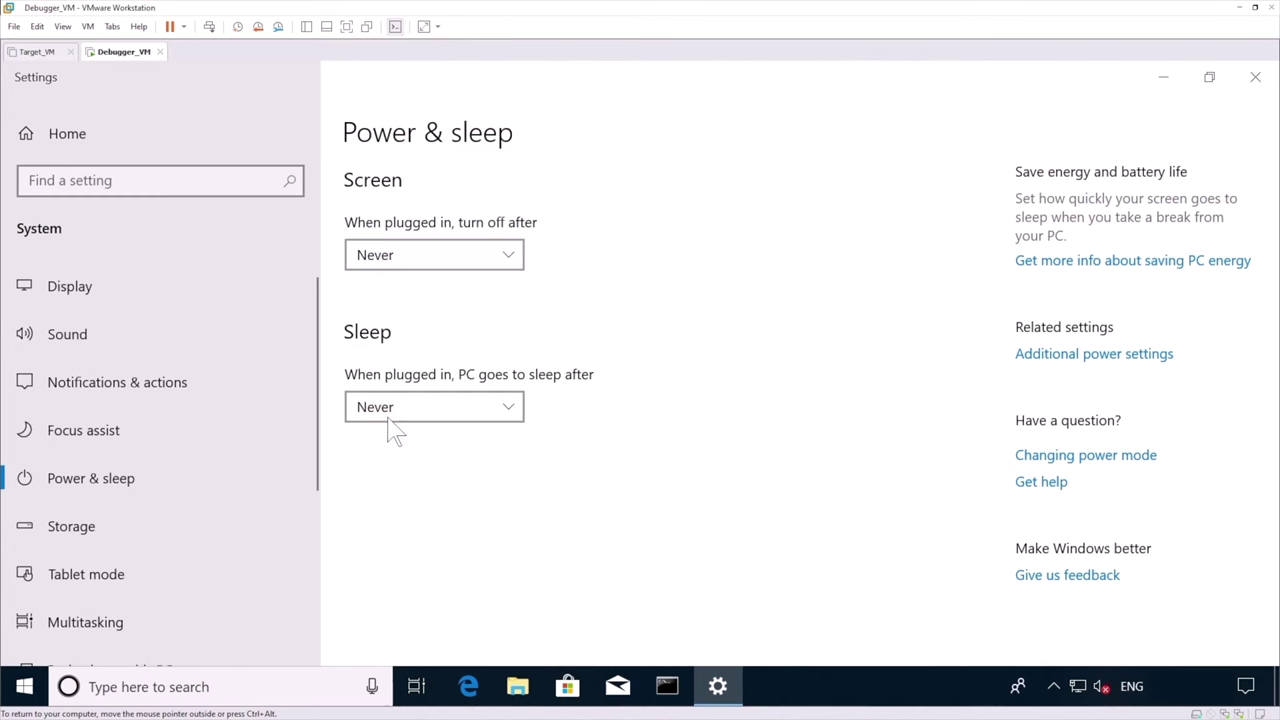
{"action": "left_click", "coordinate": [95, 179]}
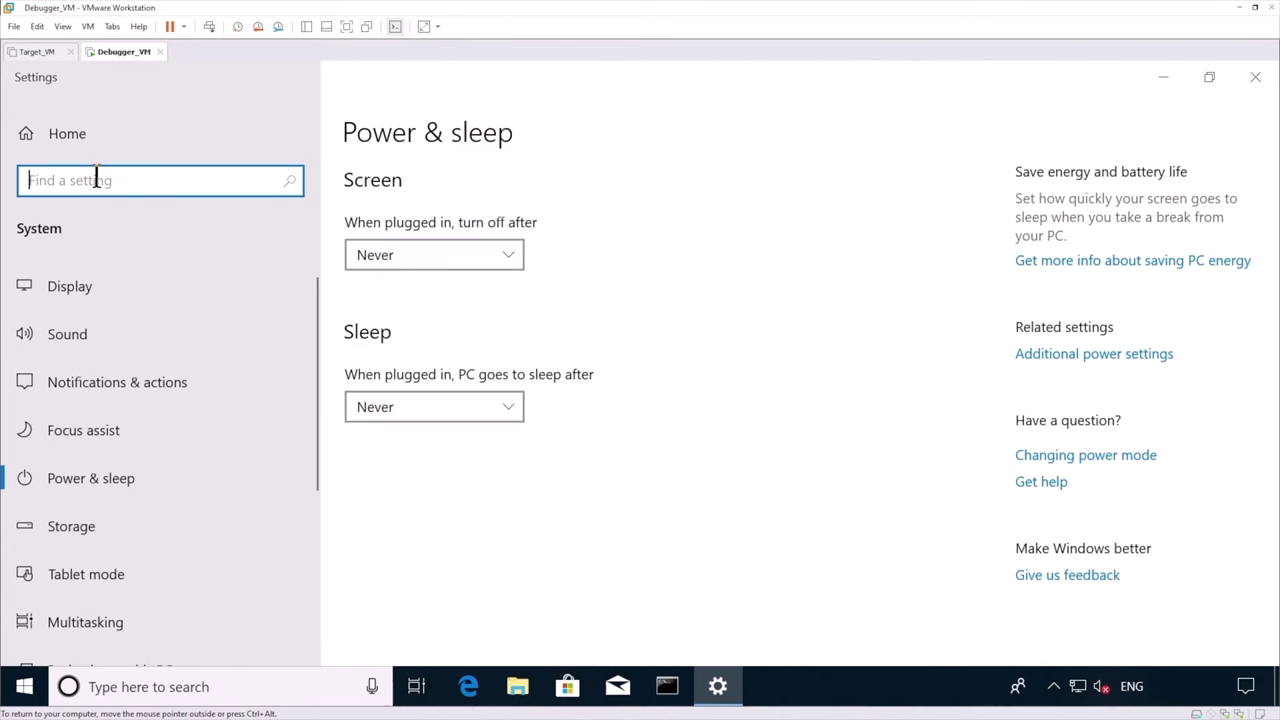
{"action": "left_click", "coordinate": [1255, 77]}
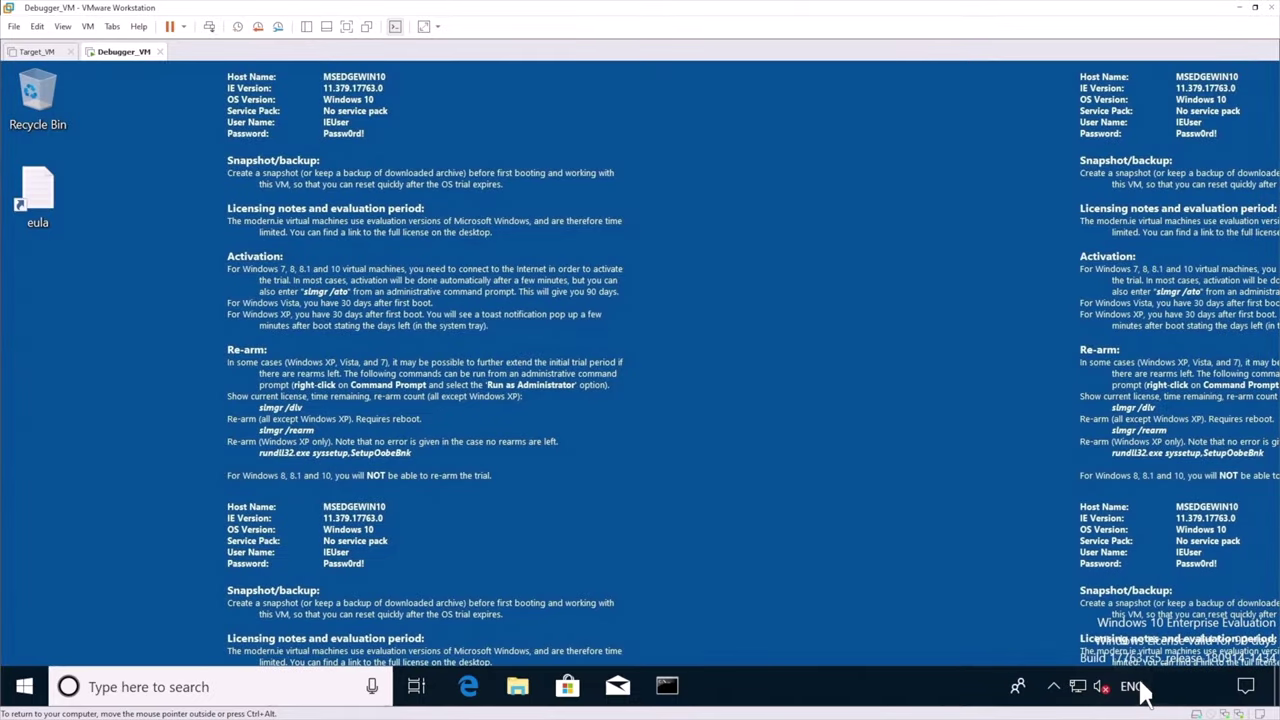
Switch the keyboard to UK English and make the account sign in automatically via netplwiz
{"action": "left_click", "coordinate": [1131, 686]}
{"action": "left_click", "coordinate": [1160, 512]}
{"action": "left_click", "coordinate": [218, 686]}
{"action": "type", "text": "net"}
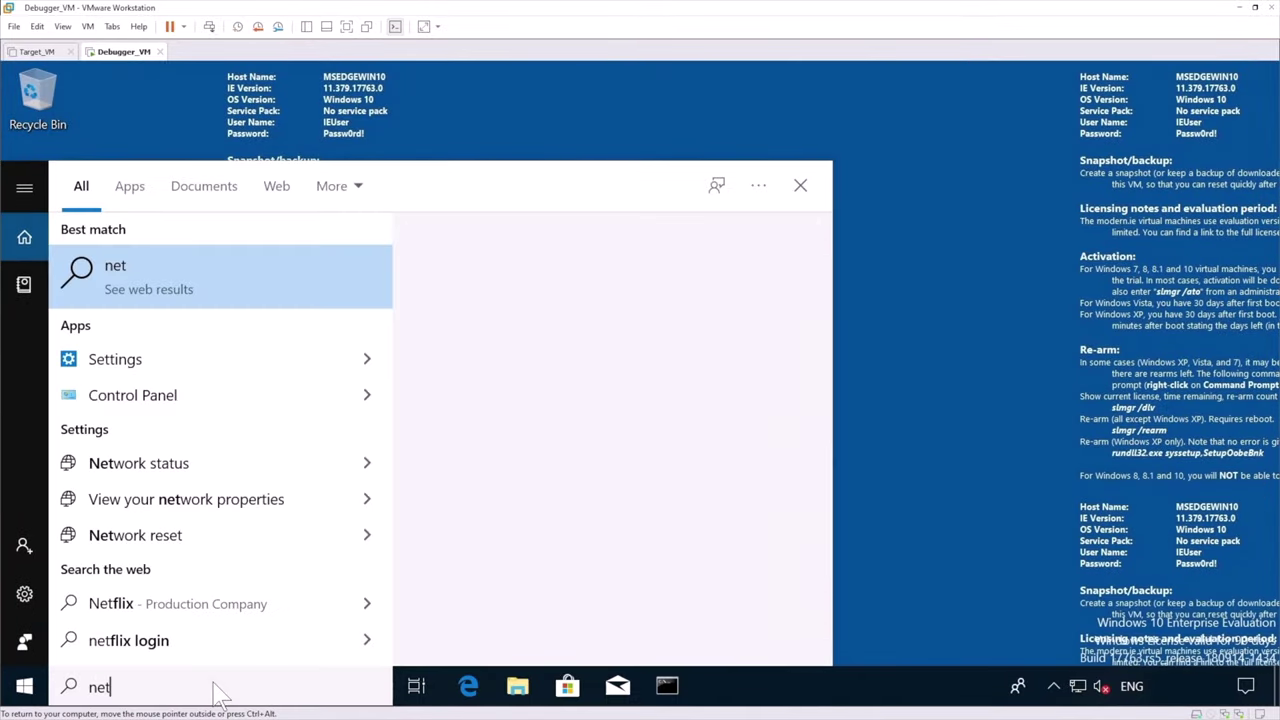
{"action": "type", "text": "plwiz"}
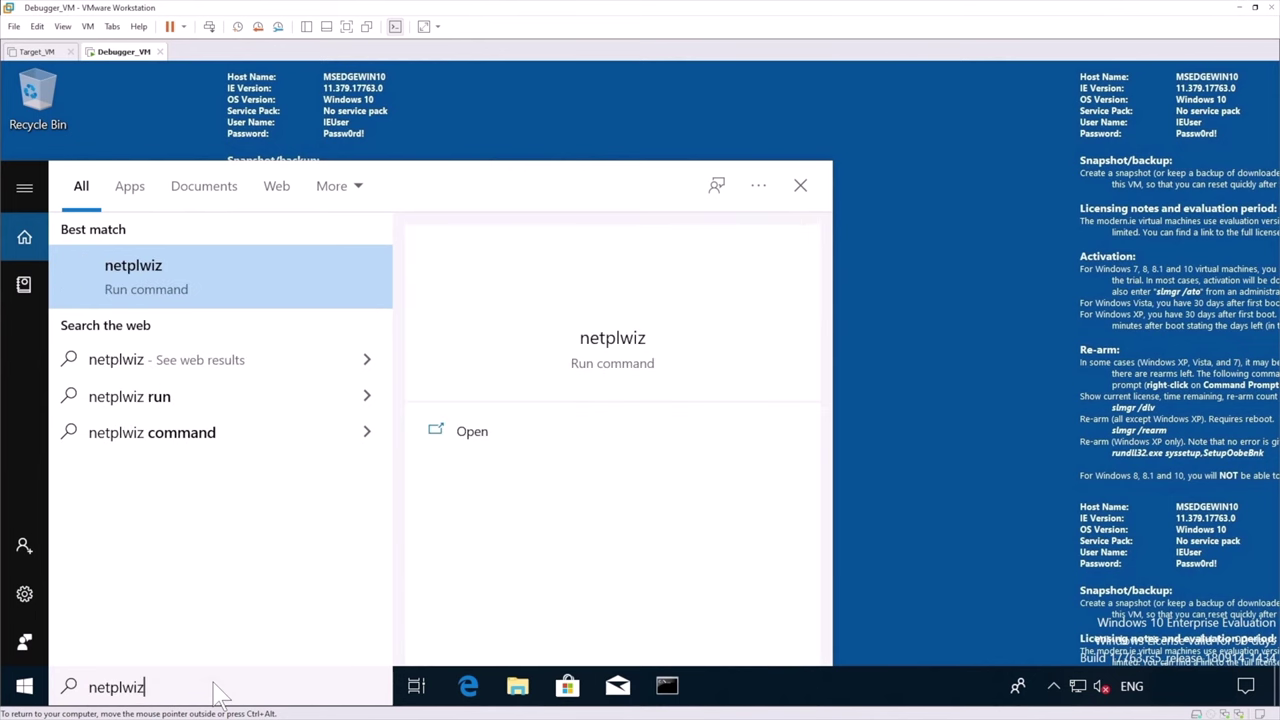
{"action": "key", "text": "Return"}
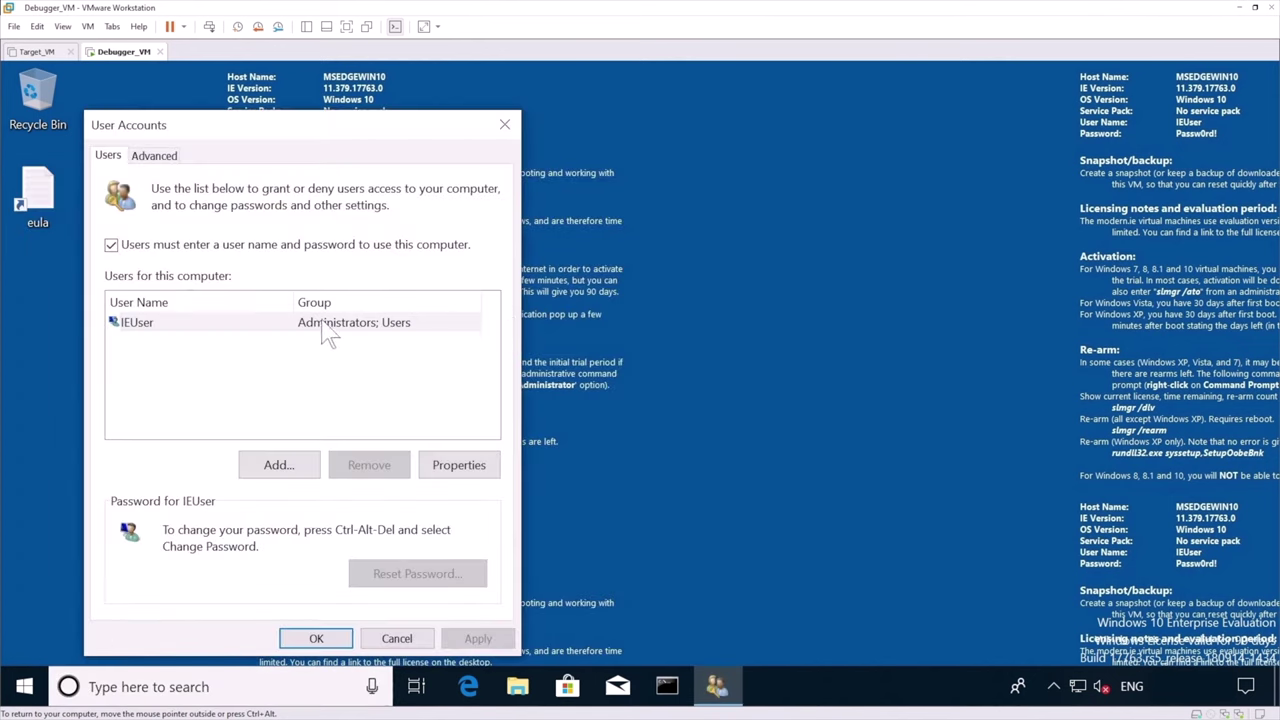
{"action": "left_click", "coordinate": [111, 244]}
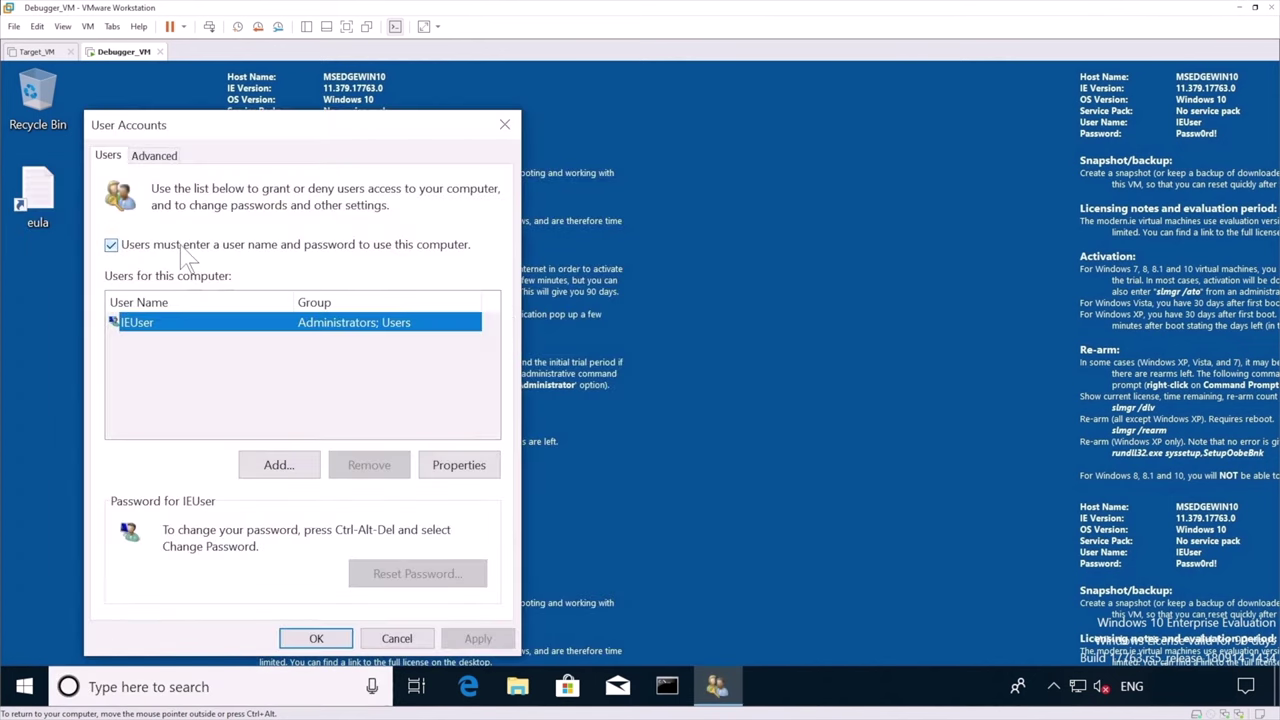
{"action": "left_click", "coordinate": [316, 639]}
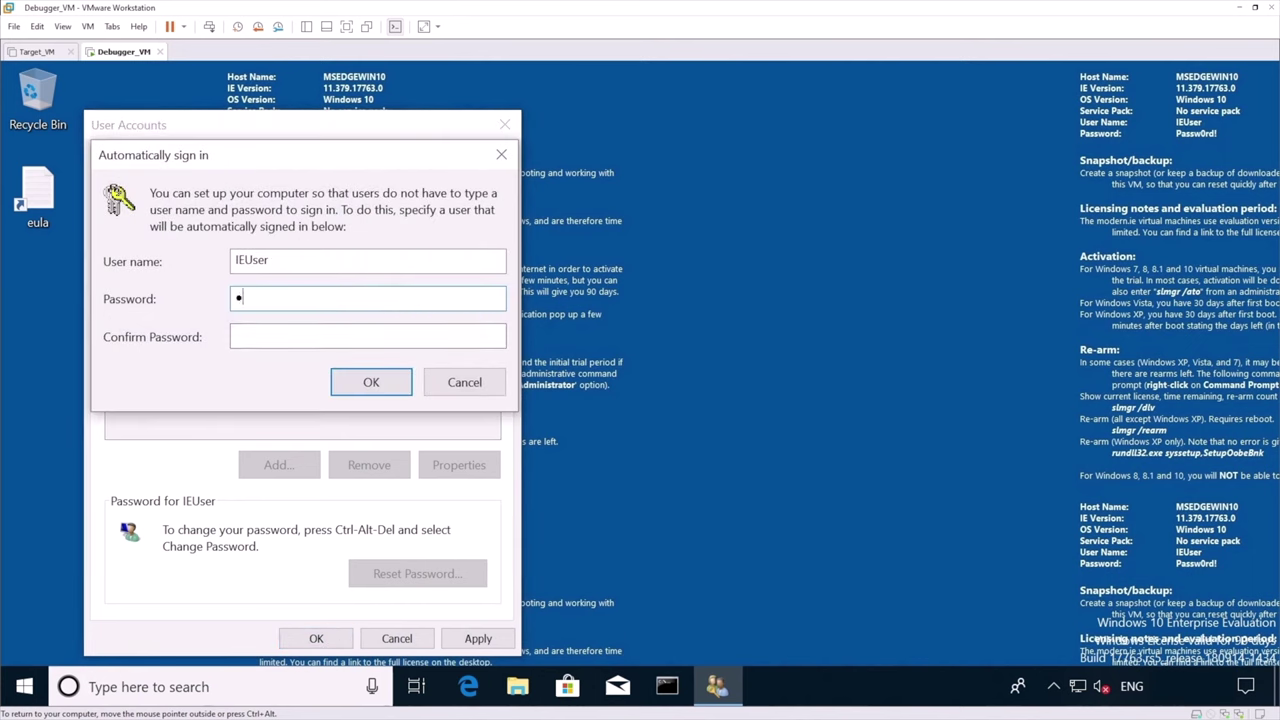
{"action": "left_click", "coordinate": [236, 336]}
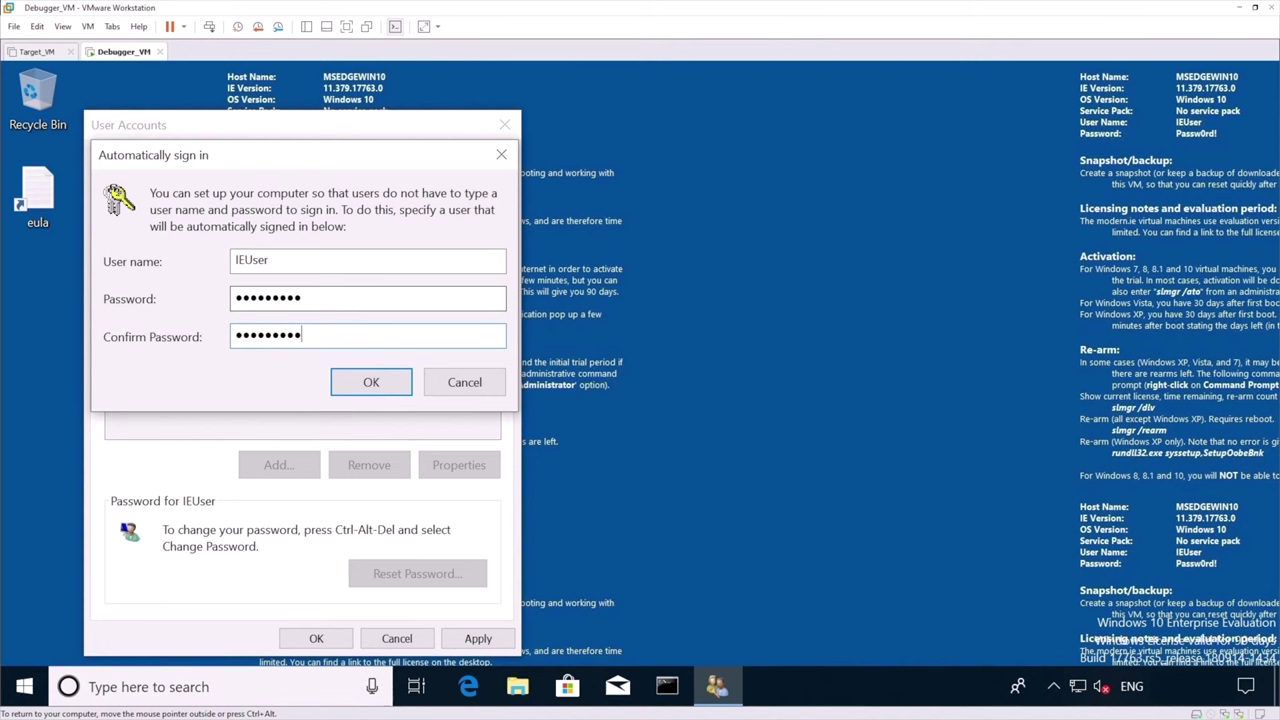
{"action": "key", "text": "Return"}
Paste the Python 3.8.0 installer onto the desktop and launch it
{"action": "right_click", "coordinate": [136, 167]}
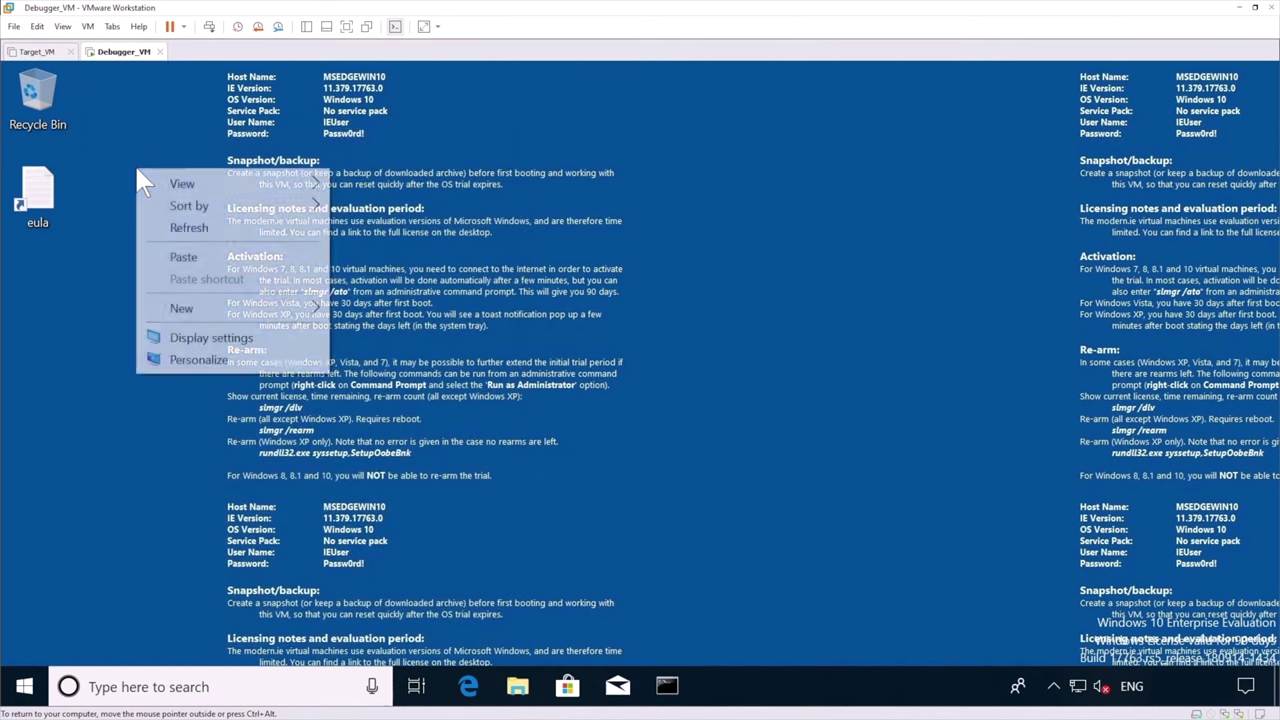
{"action": "left_click", "coordinate": [166, 257]}
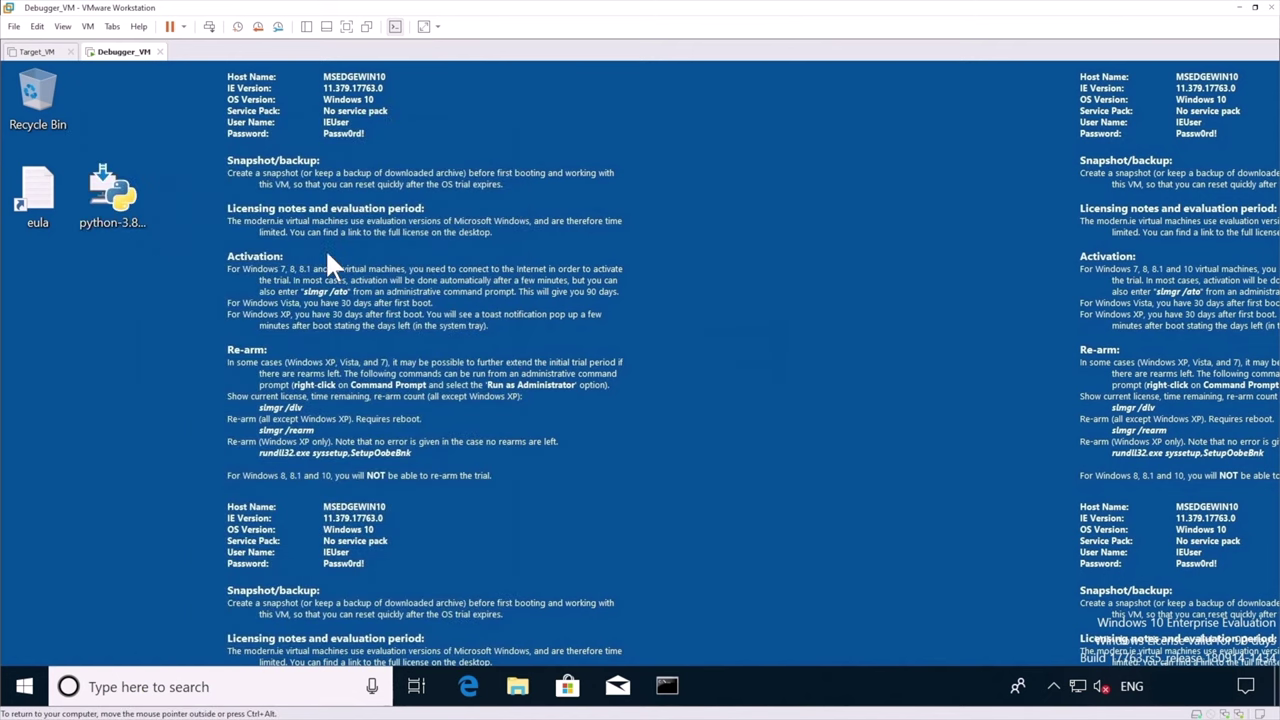
{"action": "double_click", "coordinate": [105, 205]}
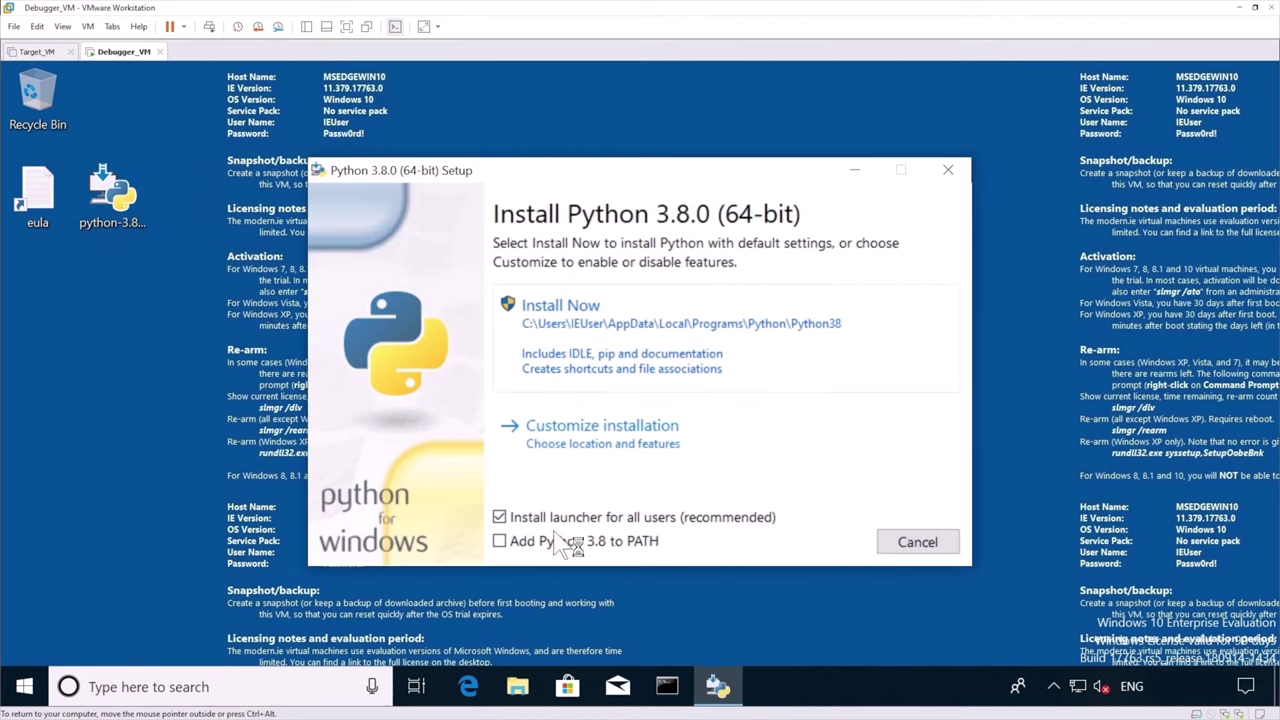
Install Python with Add to PATH enabled and Install for all users ticked, approving UAC
{"action": "left_click", "coordinate": [552, 538]}
{"action": "left_click", "coordinate": [592, 428]}
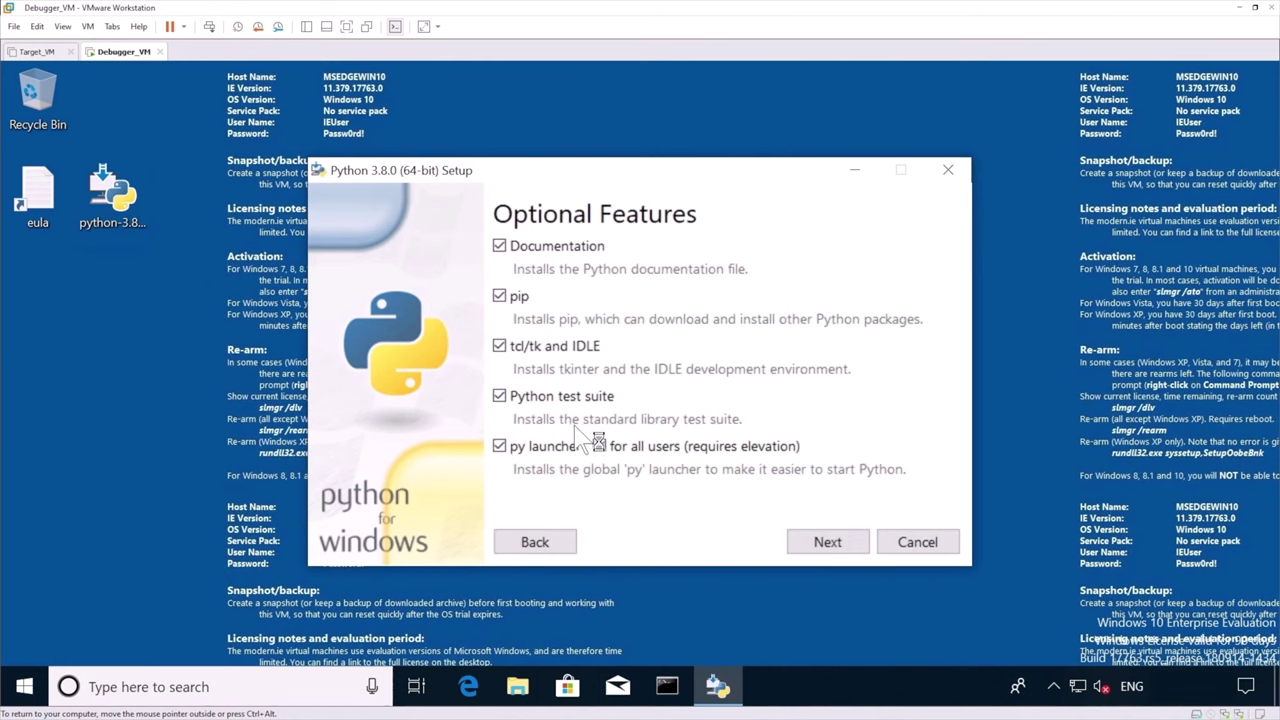
{"action": "left_click", "coordinate": [828, 542]}
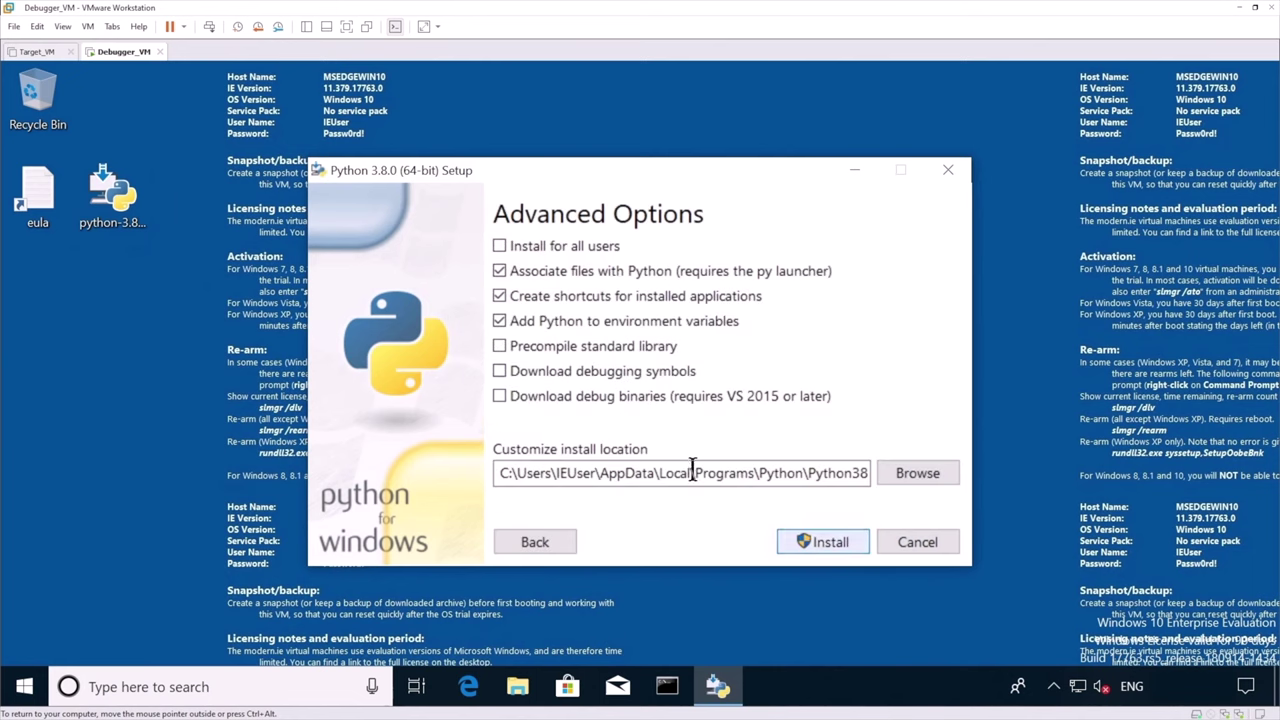
{"action": "left_click", "coordinate": [499, 246]}
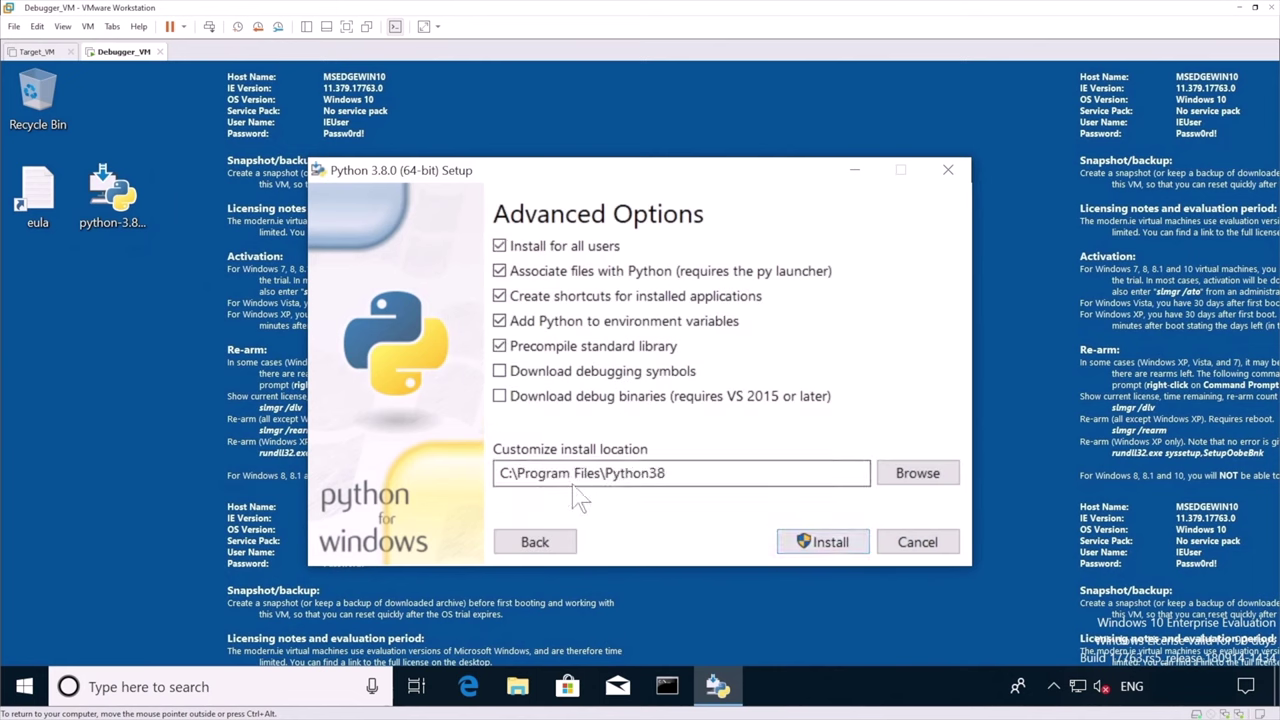
{"action": "left_click", "coordinate": [831, 548]}
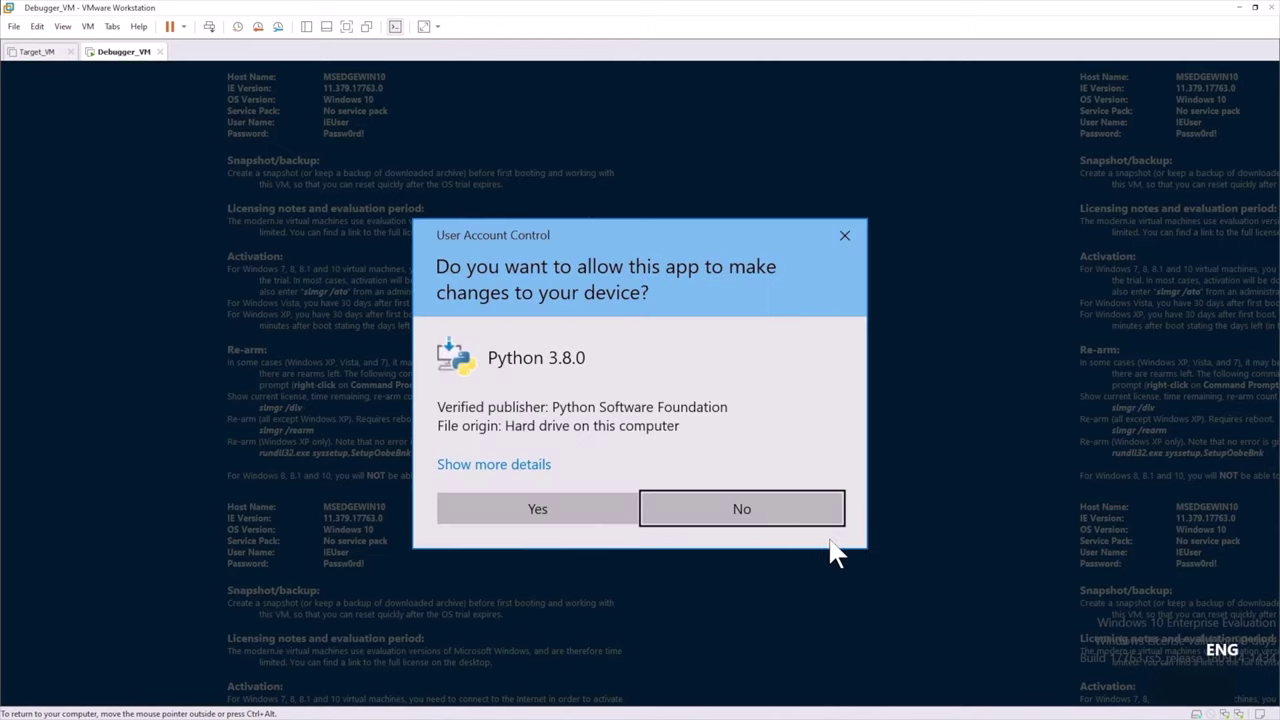
{"action": "left_click", "coordinate": [568, 512]}
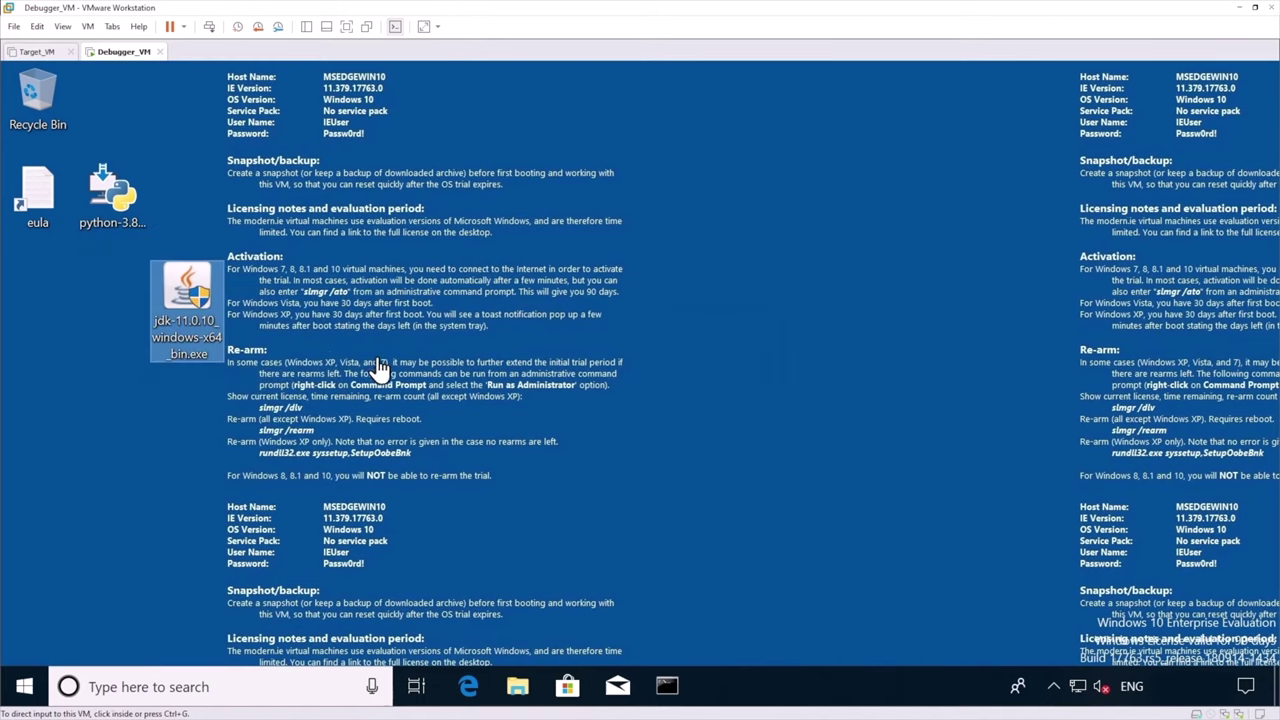
Run the JDK 11.0.10 installer with its default features and close it when finished
{"action": "left_click_drag", "start_coordinate": [218, 316], "coordinate": [88, 315]}
{"action": "double_click", "coordinate": [88, 312]}
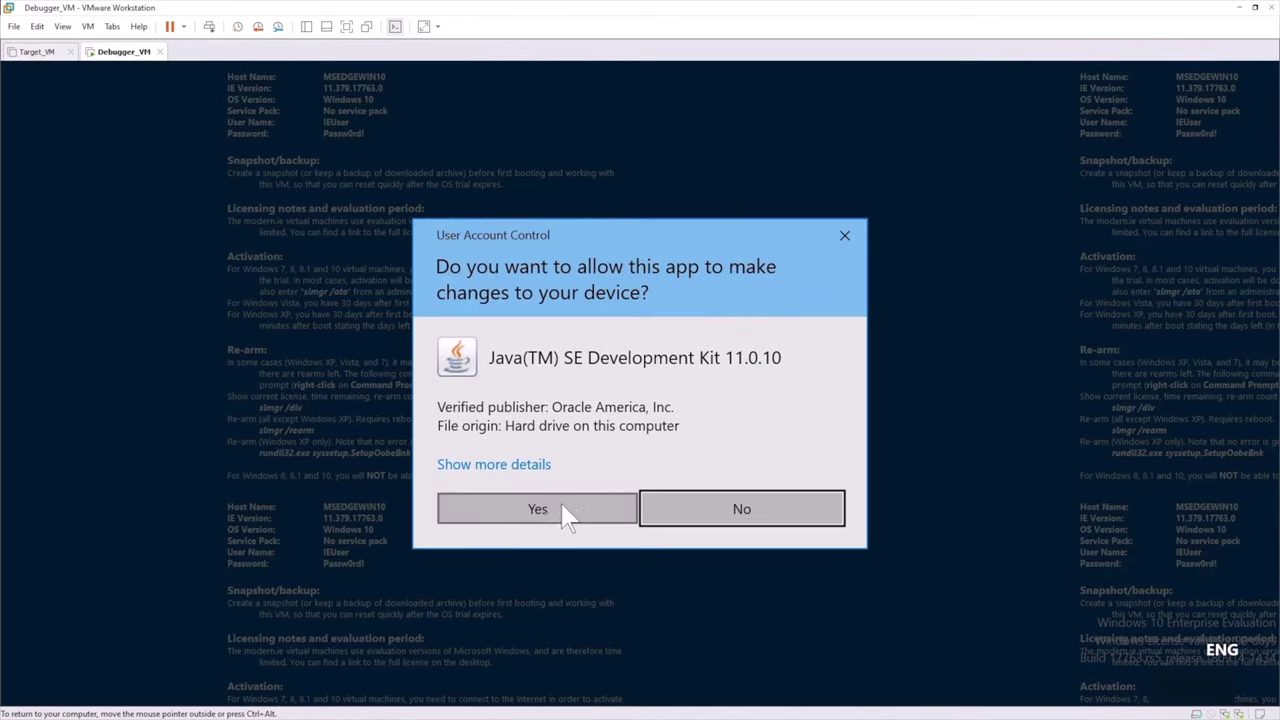
{"action": "left_click", "coordinate": [540, 509]}
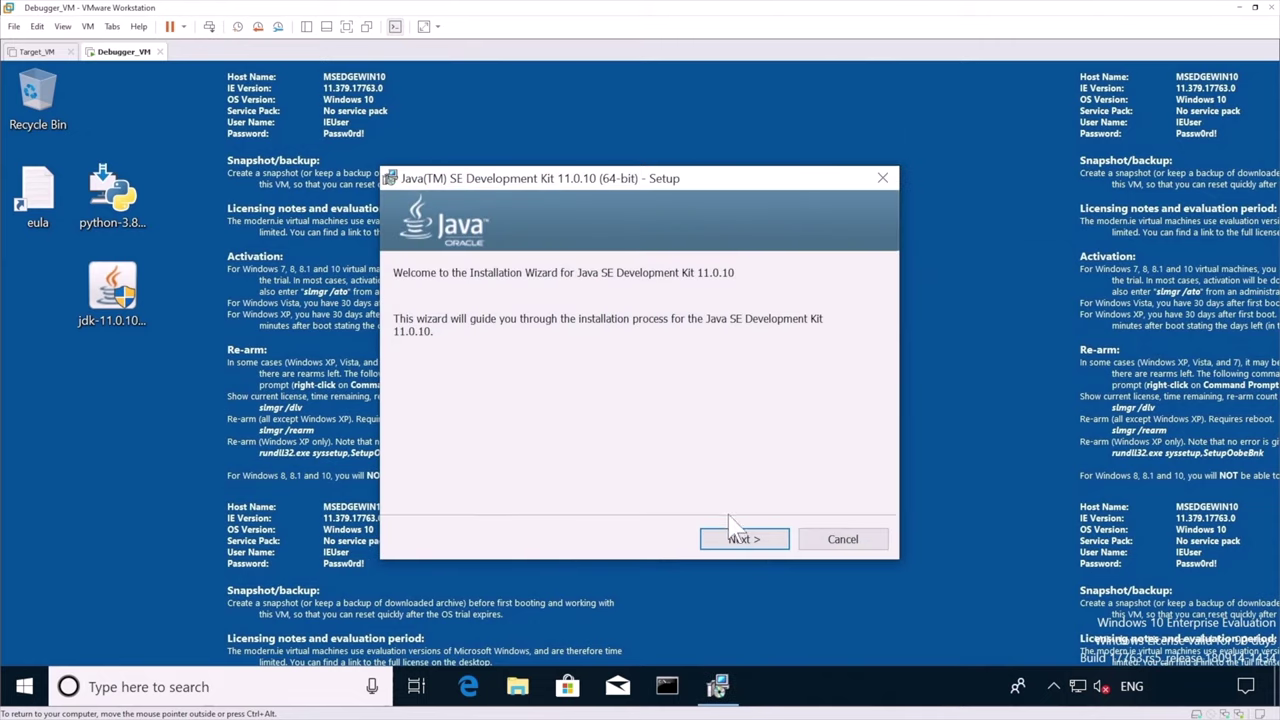
{"action": "left_click", "coordinate": [738, 536]}
{"action": "left_click", "coordinate": [745, 539]}
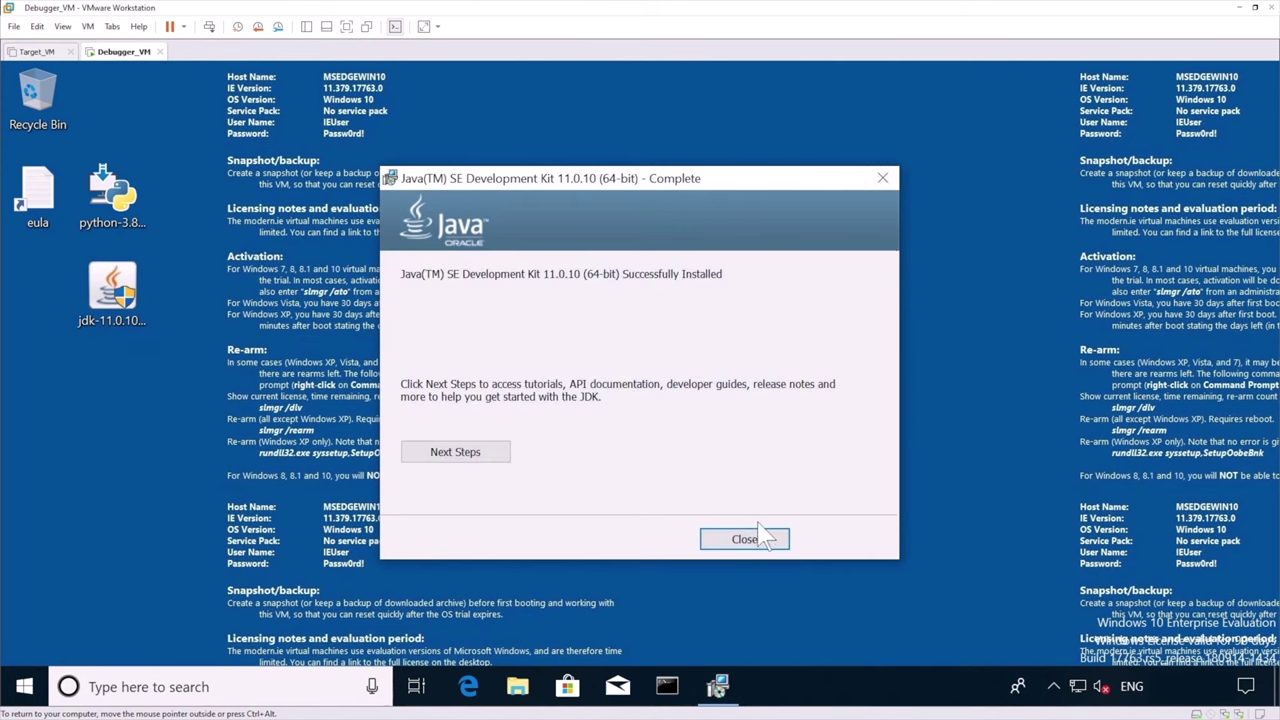
{"action": "left_click", "coordinate": [749, 540]}
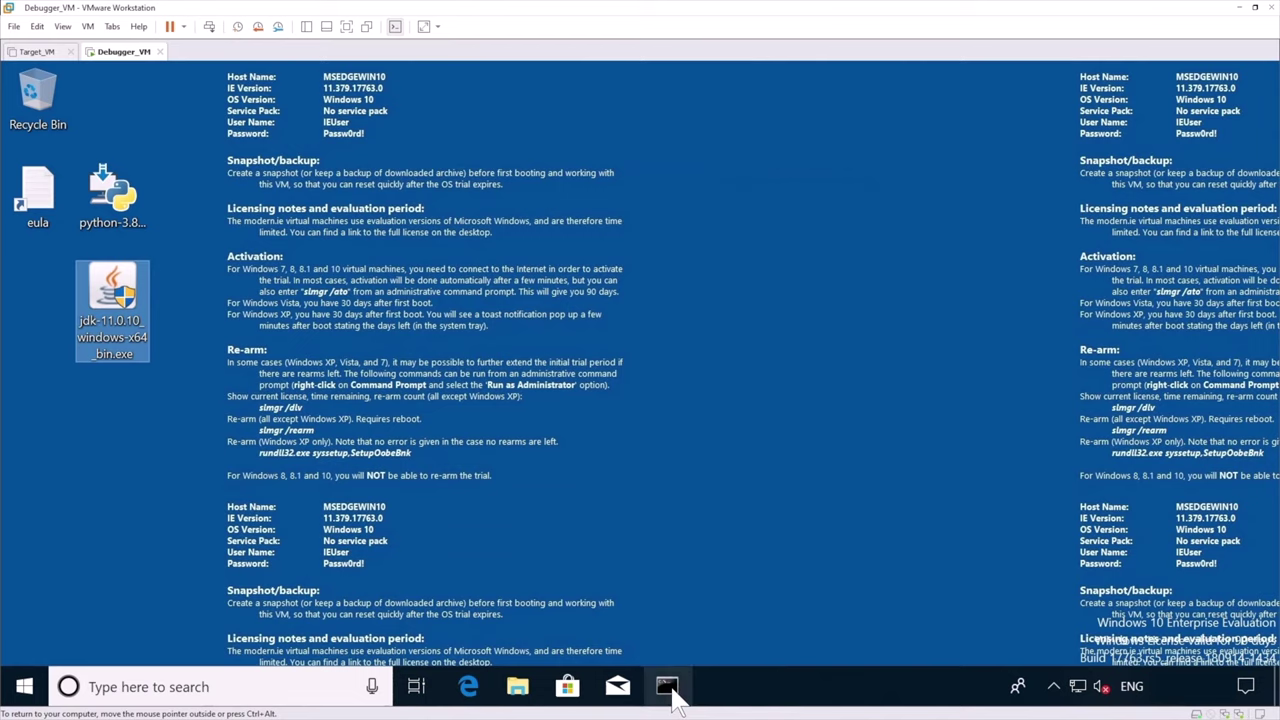
In a guest Command Prompt, verify python --version shows 3.8.0 and java --version shows 11.0.10
{"action": "left_click", "coordinate": [667, 688]}
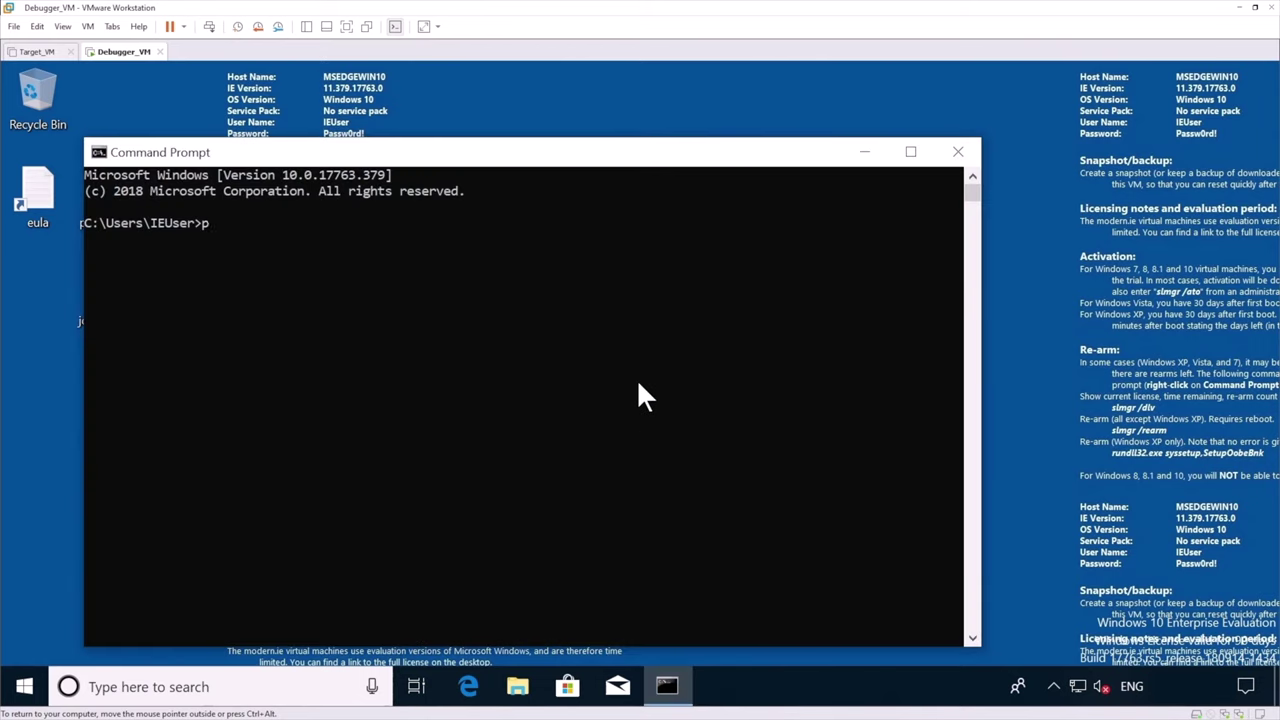
{"action": "type", "text": "python --version"}
{"action": "key", "text": "Return"}
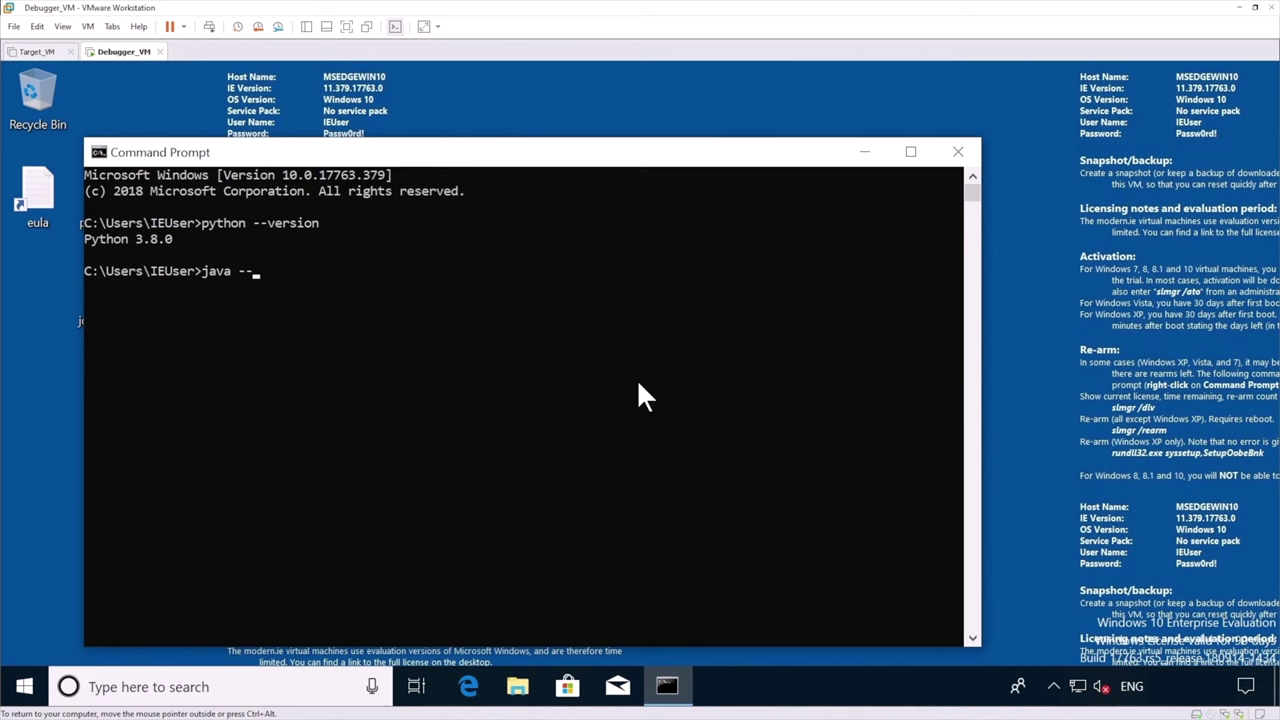
{"action": "key", "text": "Return"}
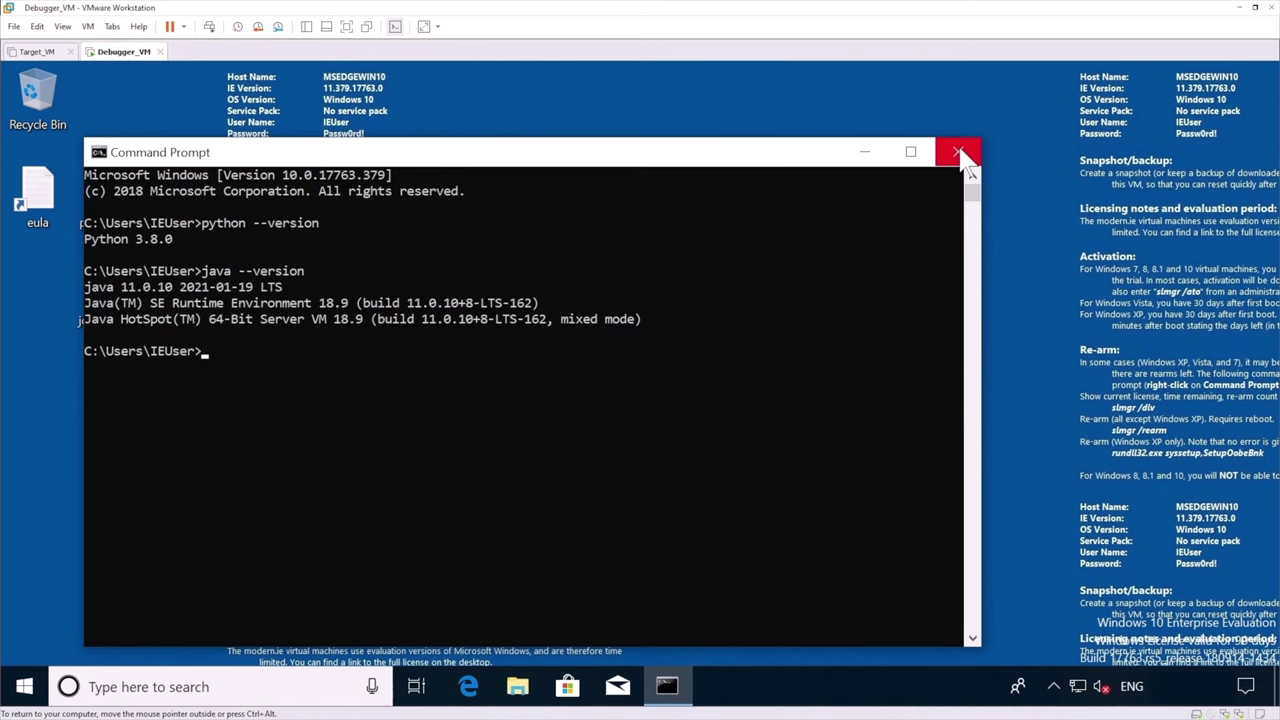
Close the command prompt and search the Microsoft Store for 'windbg previ'
{"action": "left_click", "coordinate": [958, 152]}
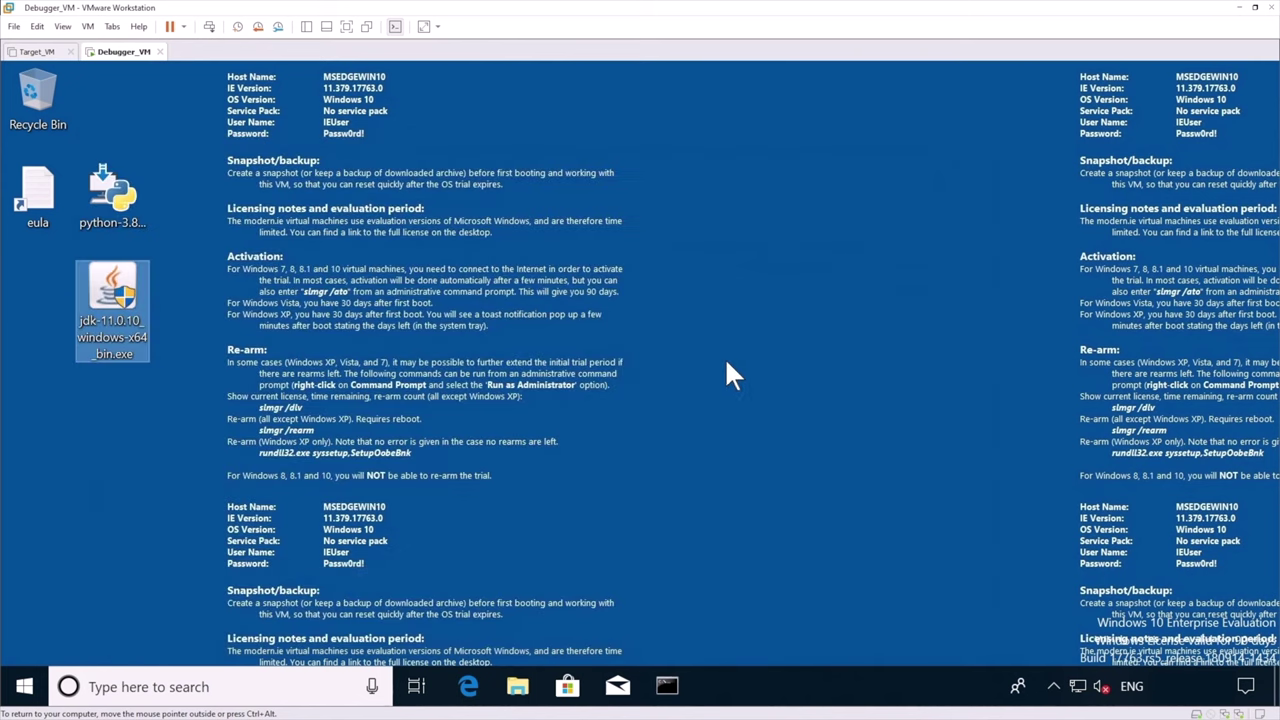
{"action": "left_click", "coordinate": [568, 686]}
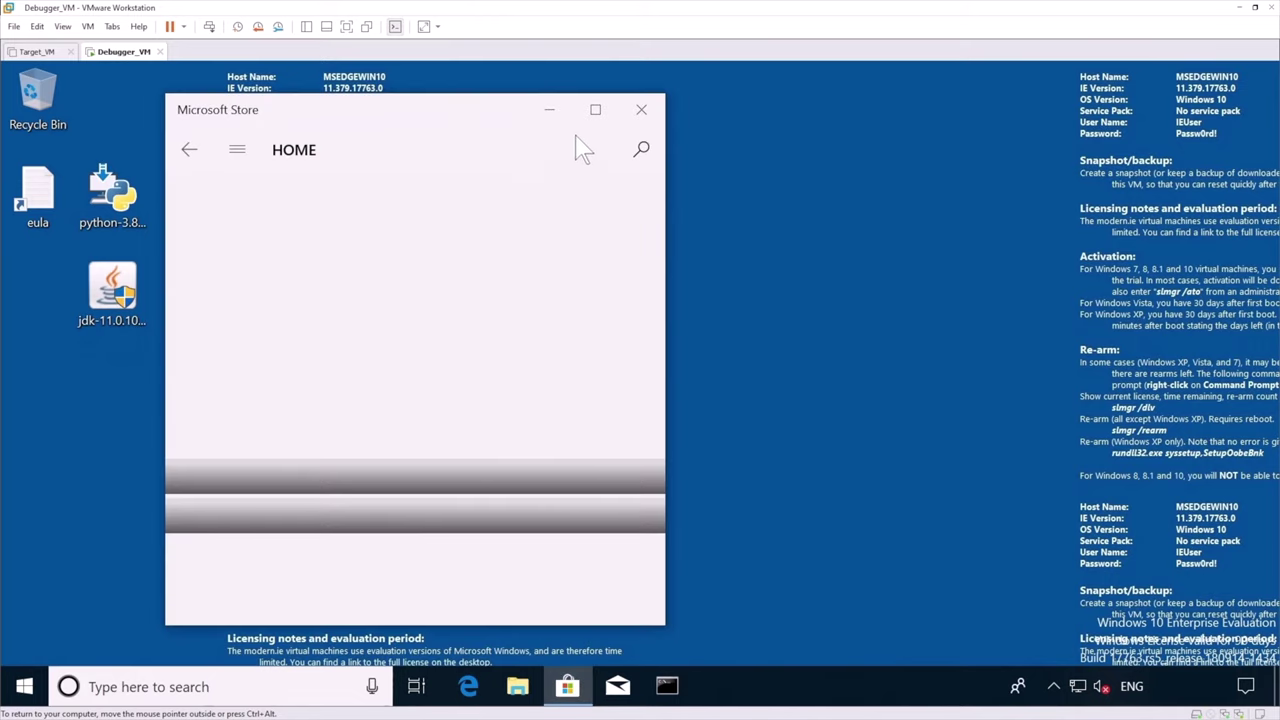
{"action": "left_click_drag", "start_coordinate": [478, 105], "coordinate": [545, 111]}
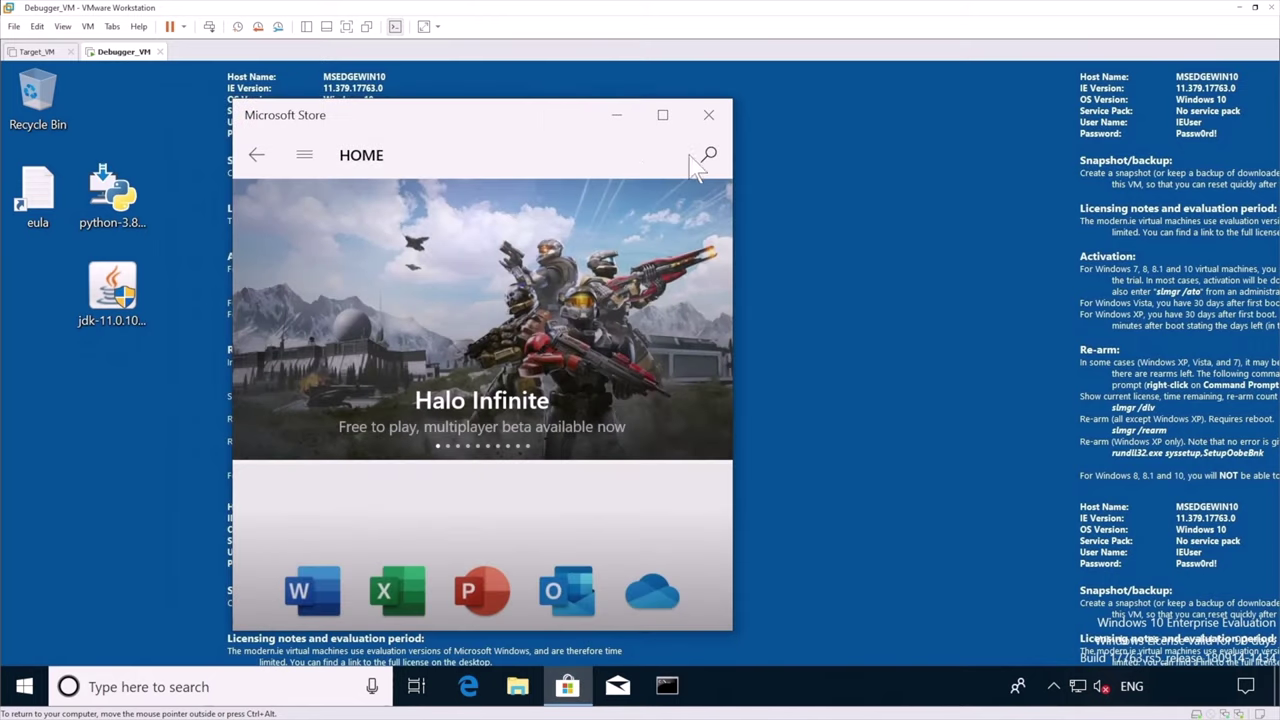
{"action": "left_click", "coordinate": [703, 158]}
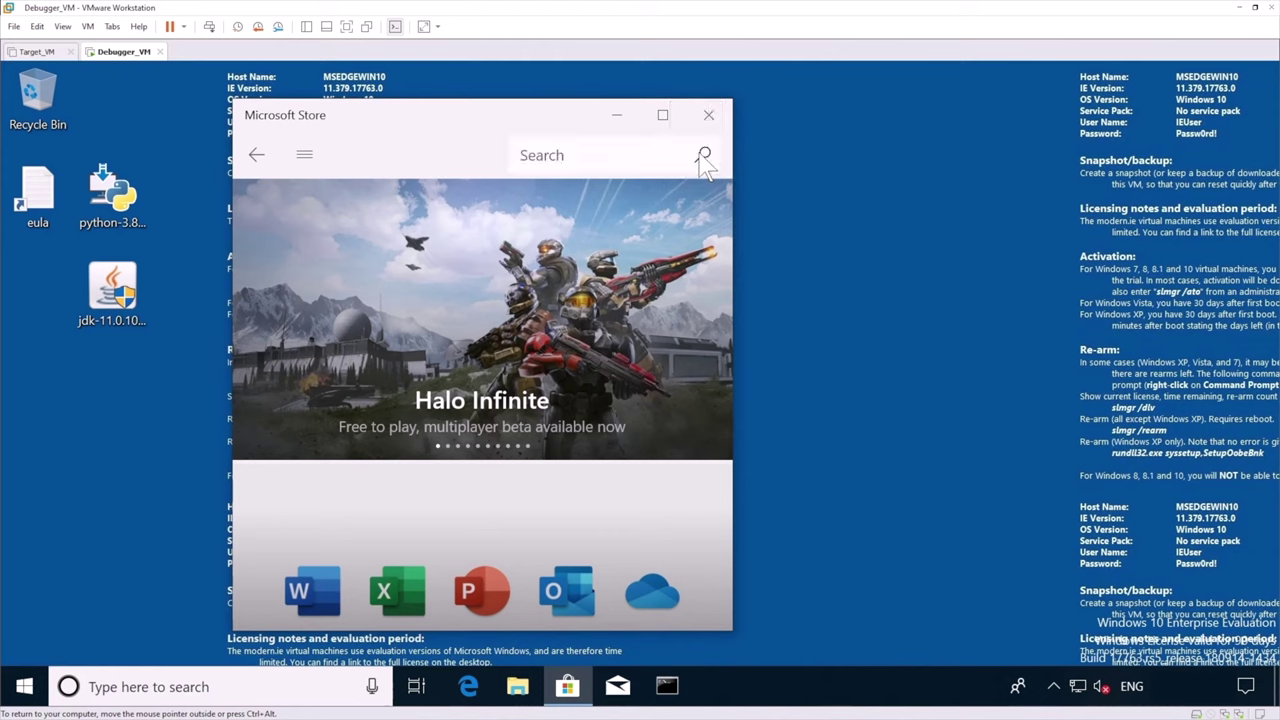
{"action": "type", "text": "wind"}
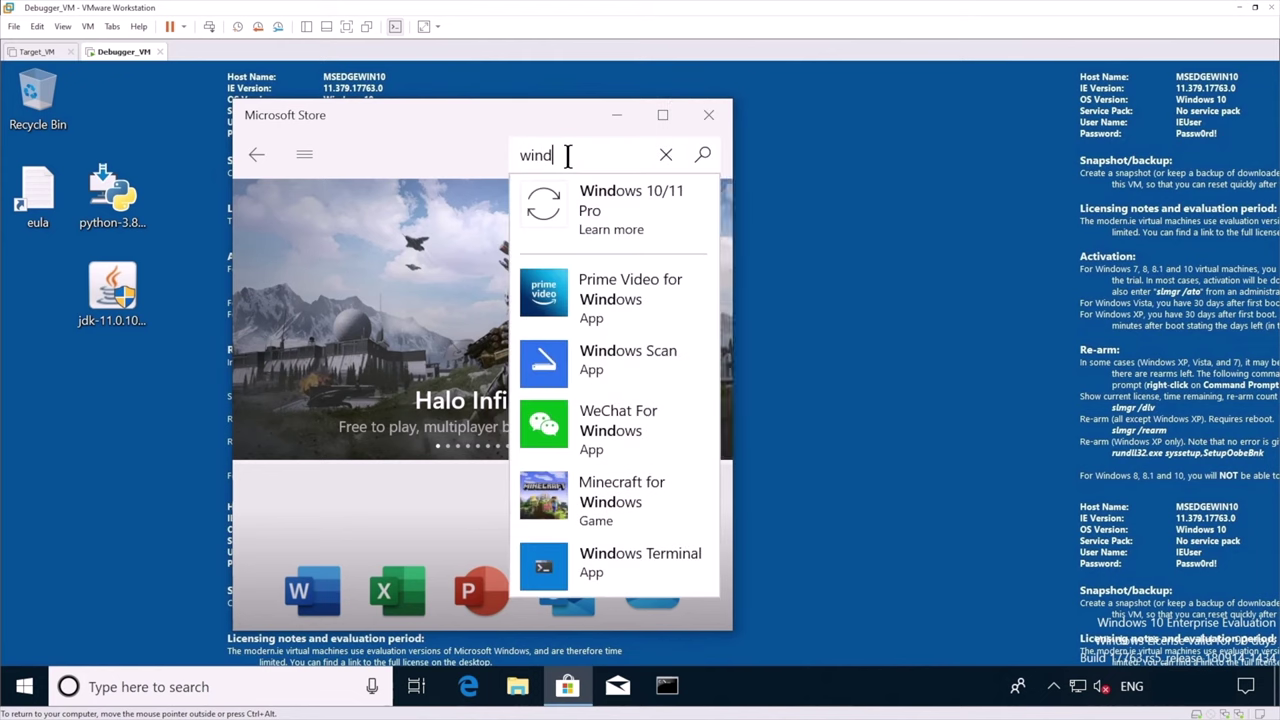
{"action": "type", "text": "bg previ"}
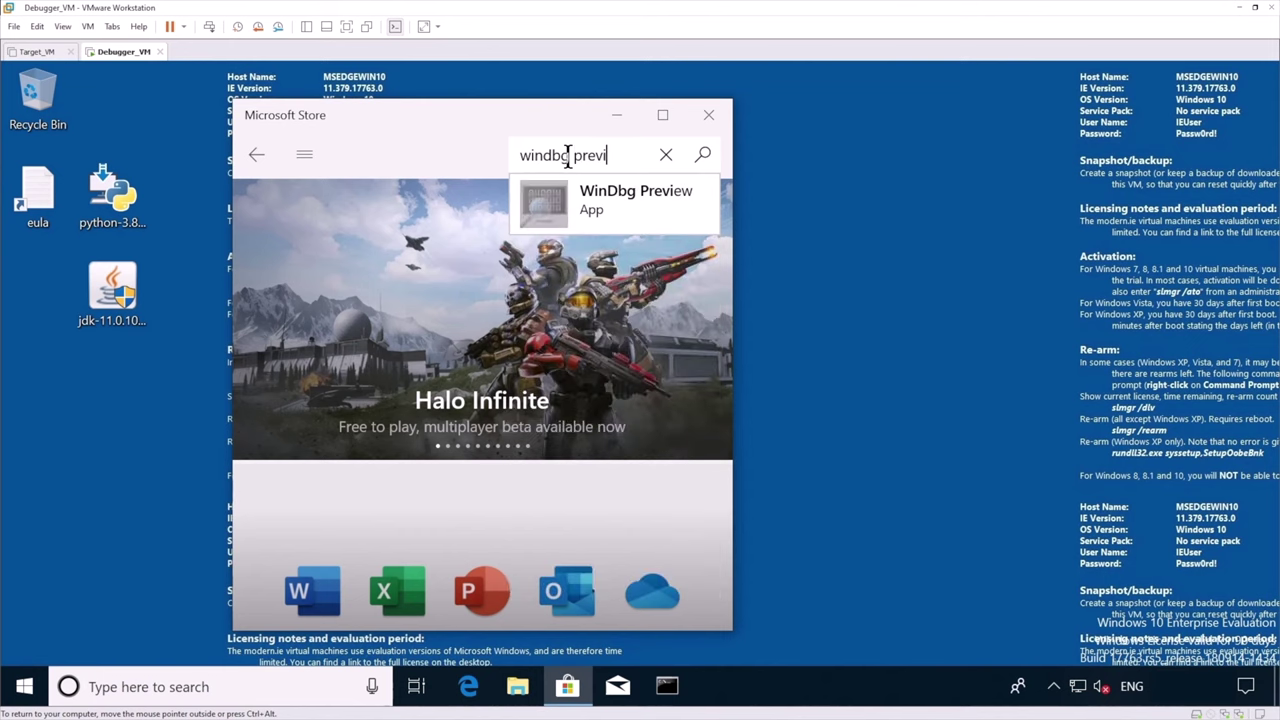
Install WinDbg Preview from its Store page, declining the Microsoft account sign-in
{"action": "left_click", "coordinate": [624, 210]}
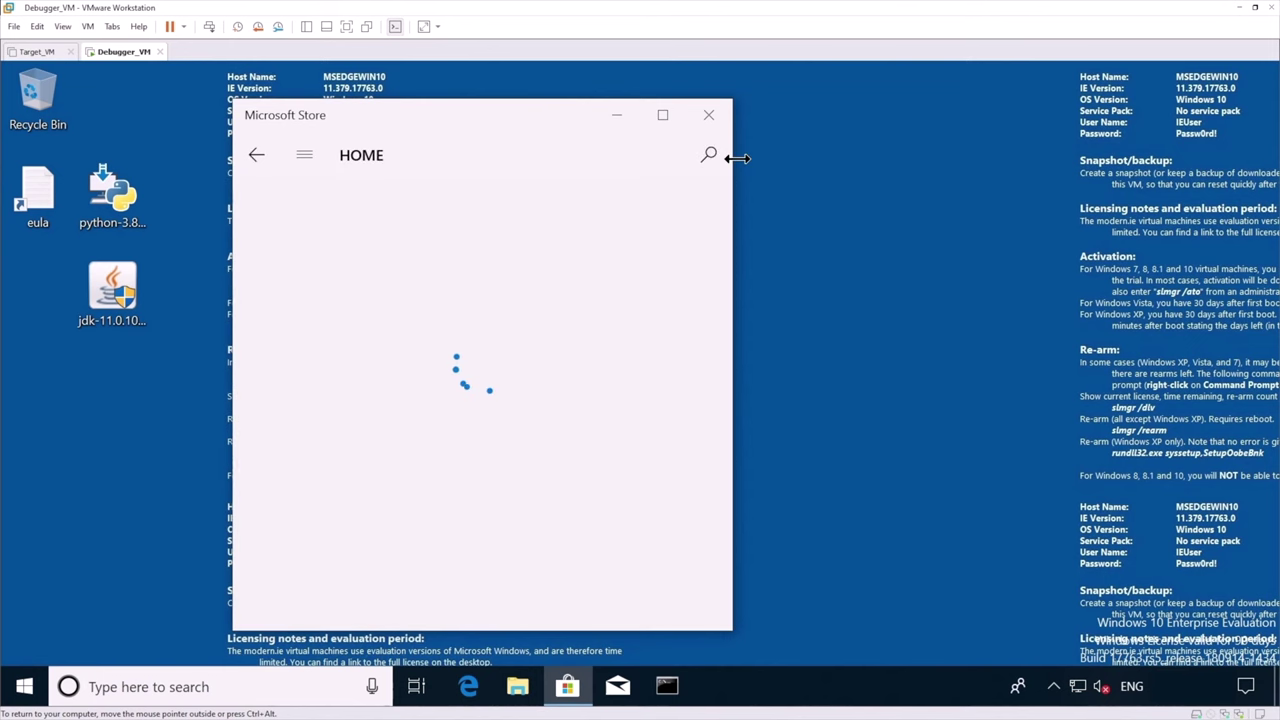
{"action": "left_click_drag", "start_coordinate": [734, 150], "coordinate": [1143, 206]}
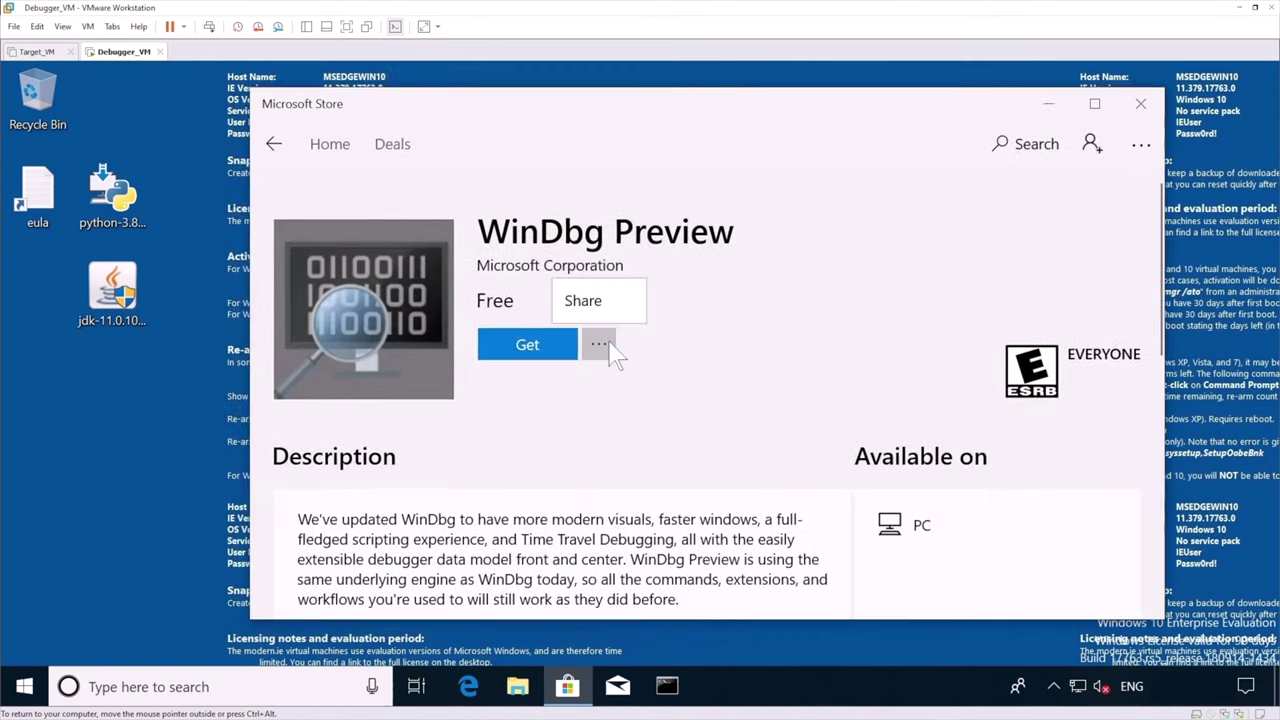
{"action": "left_click", "coordinate": [537, 350]}
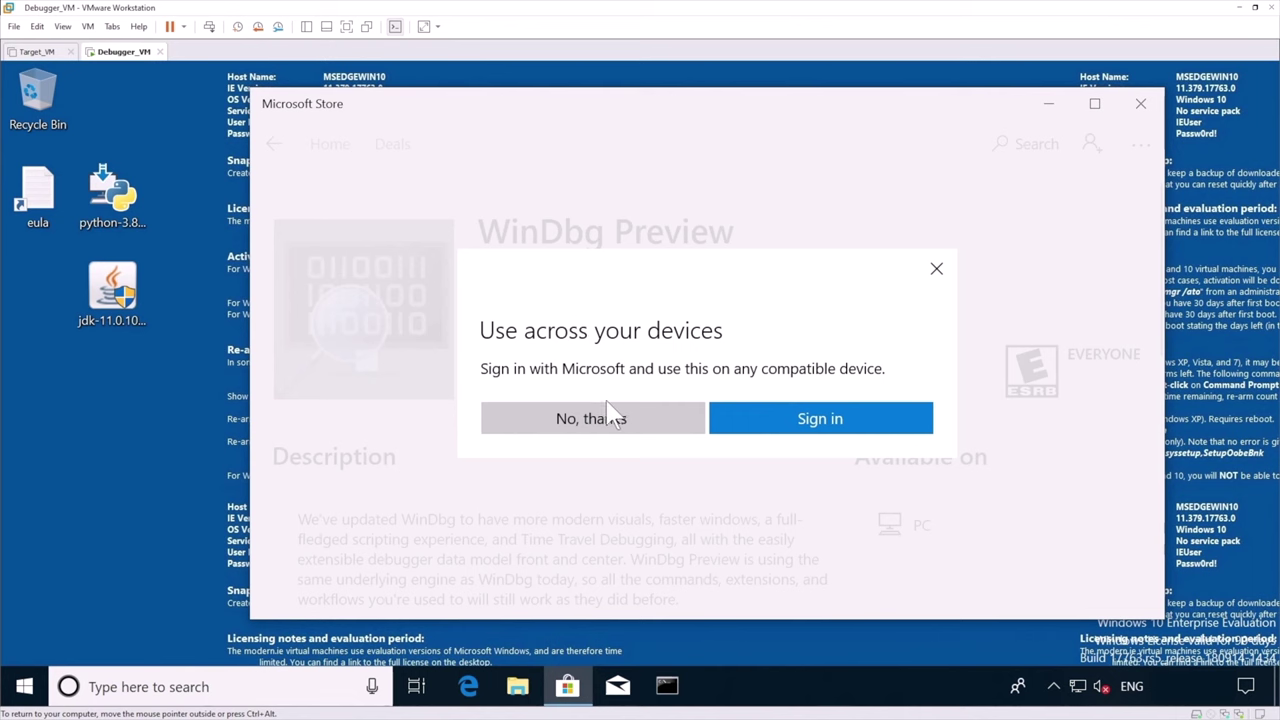
{"action": "left_click", "coordinate": [560, 420]}
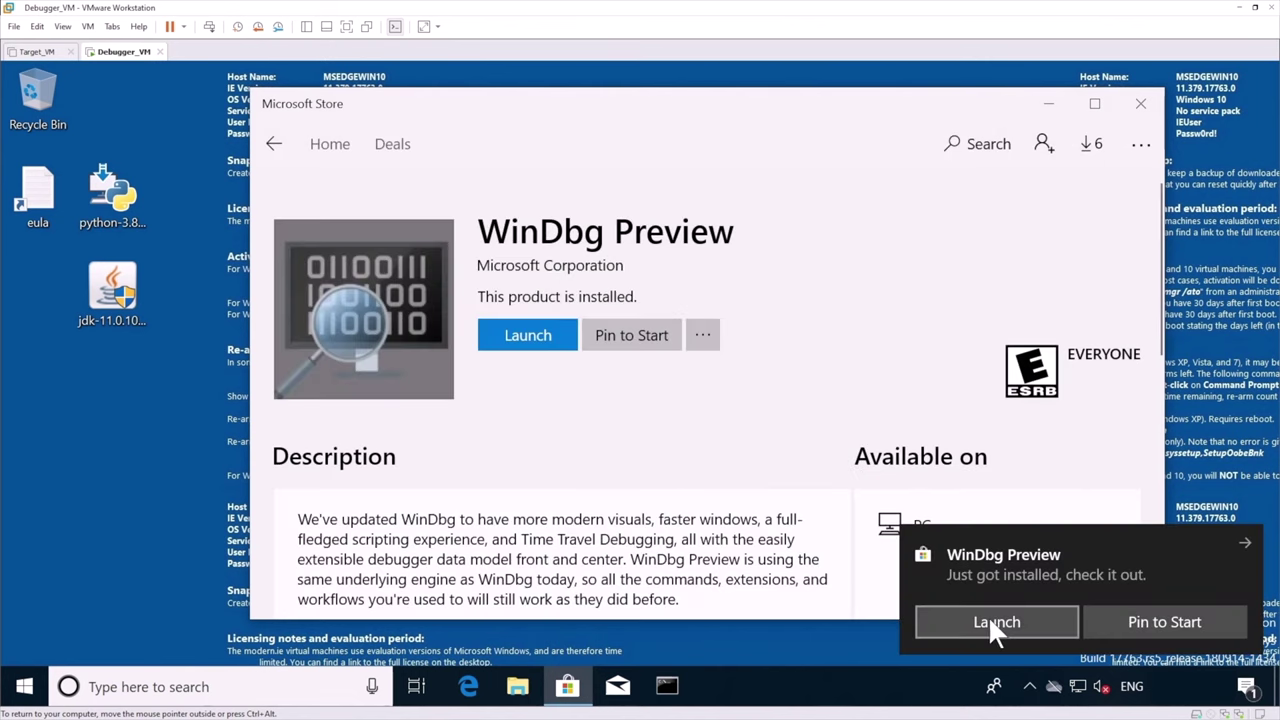
Launch the newly installed WinDbg Preview and pin it to the guest taskbar
{"action": "left_click", "coordinate": [995, 624]}
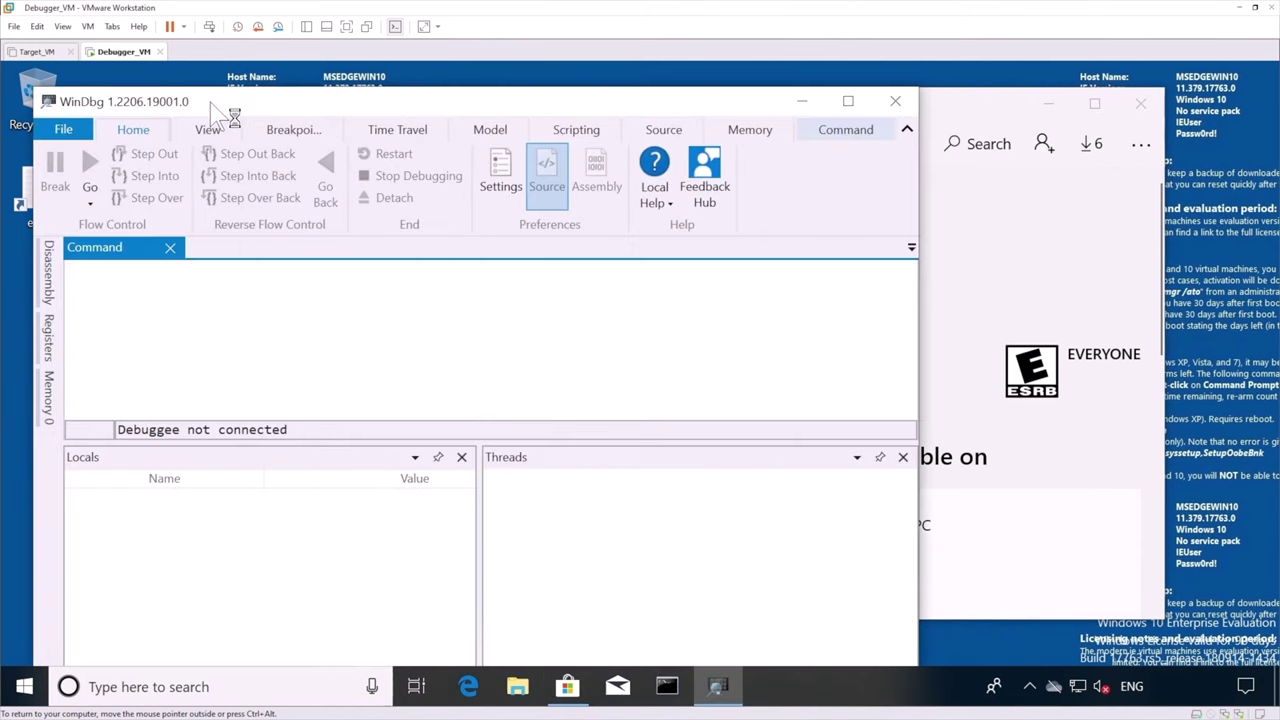
{"action": "right_click", "coordinate": [716, 690]}
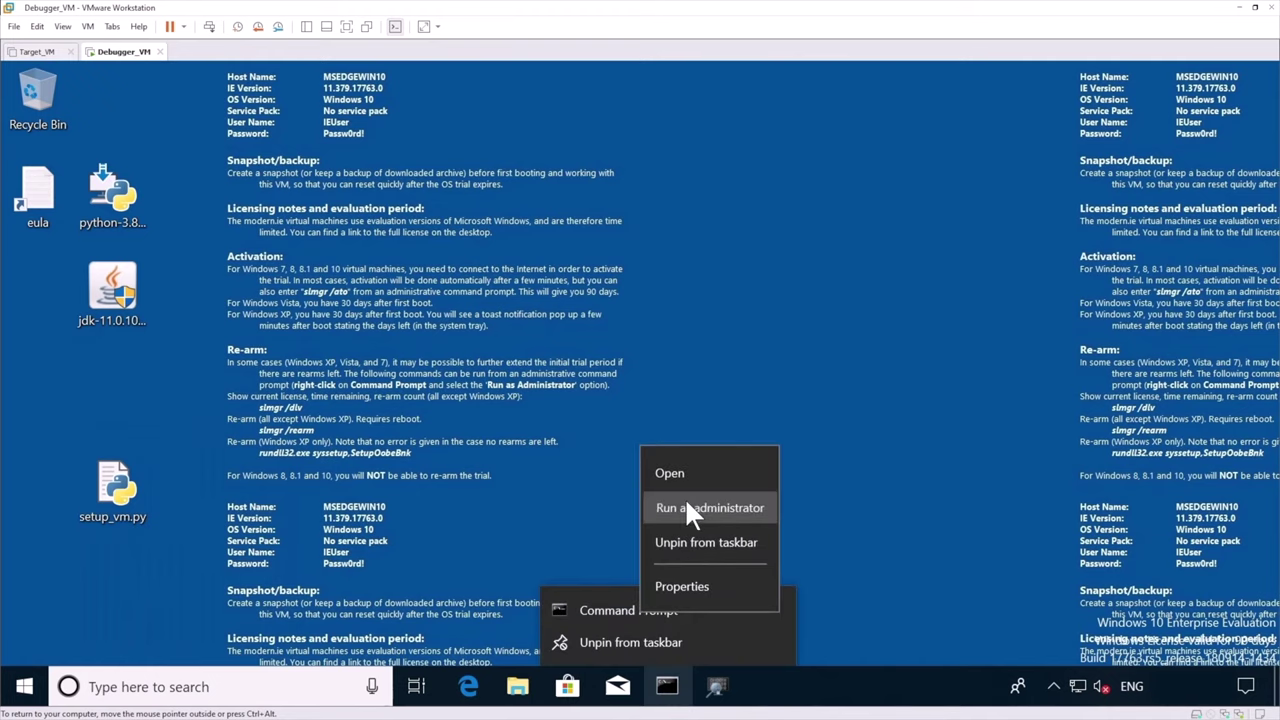
Open an administrator Command Prompt and change into the Desktop folder
{"action": "left_click", "coordinate": [689, 511]}
{"action": "left_click", "coordinate": [594, 505]}
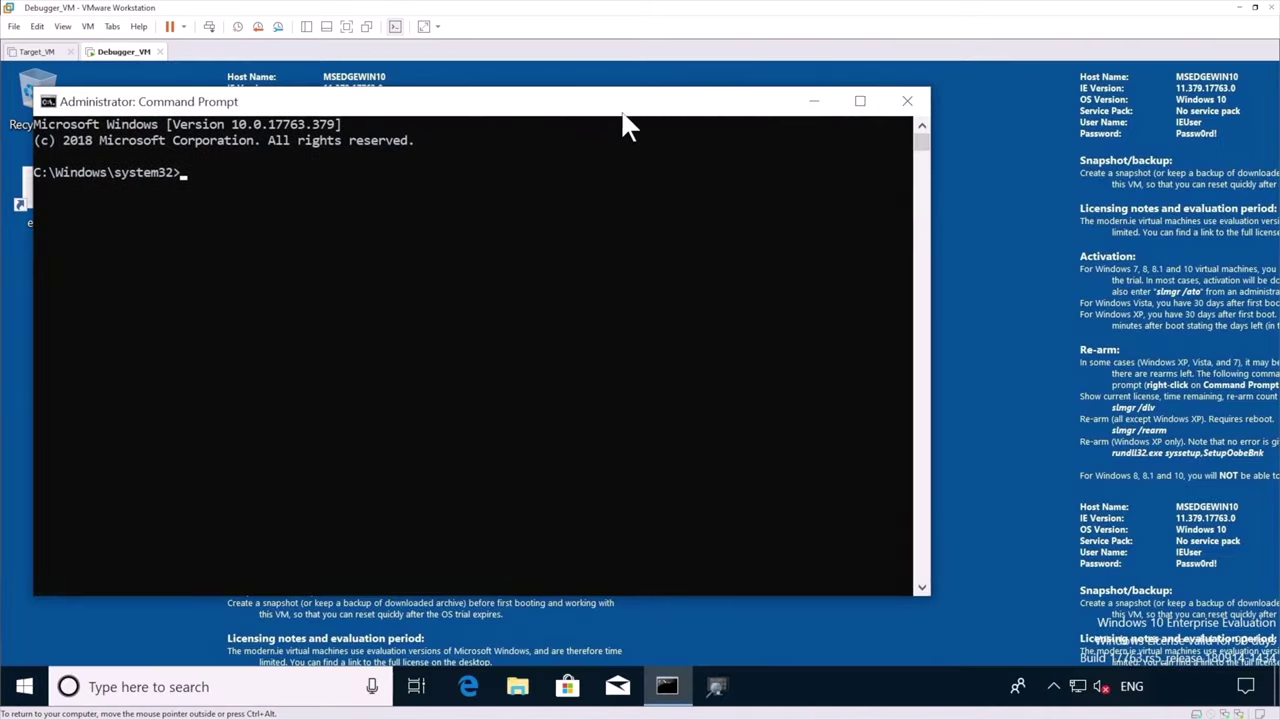
{"action": "left_click_drag", "start_coordinate": [629, 114], "coordinate": [973, 97]}
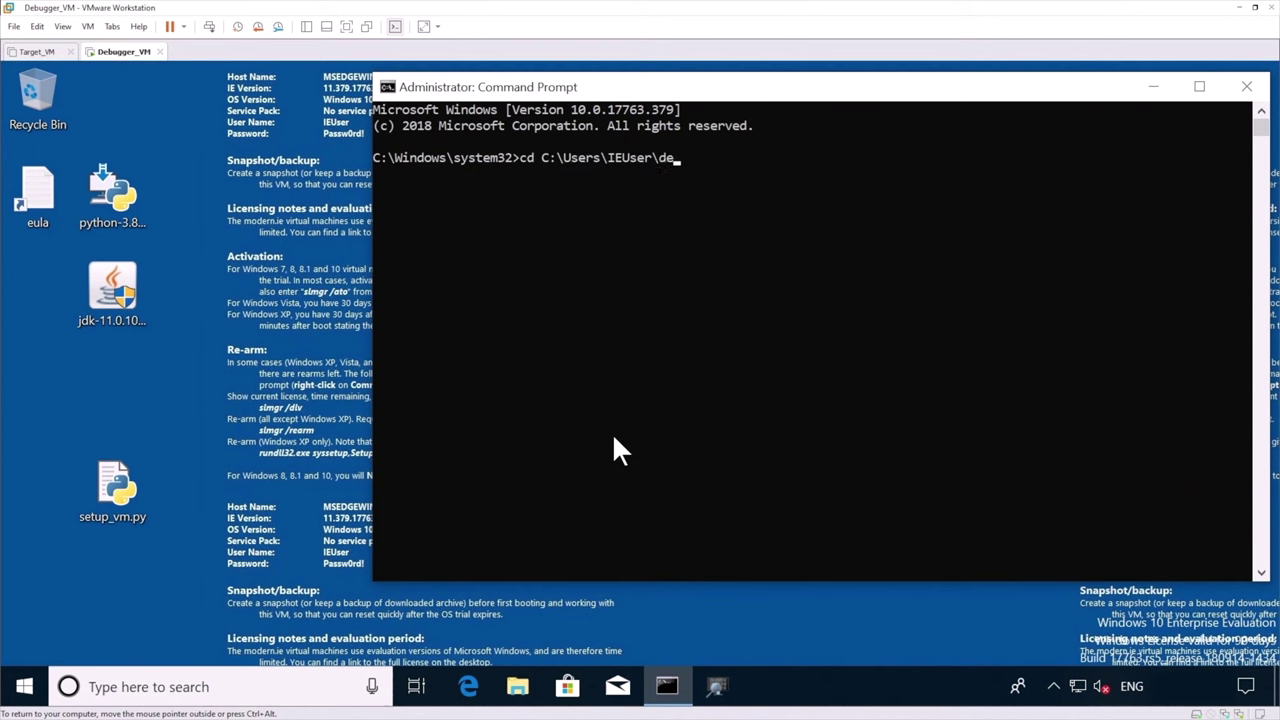
{"action": "key", "text": "Tab"}
{"action": "key", "text": "Return"}
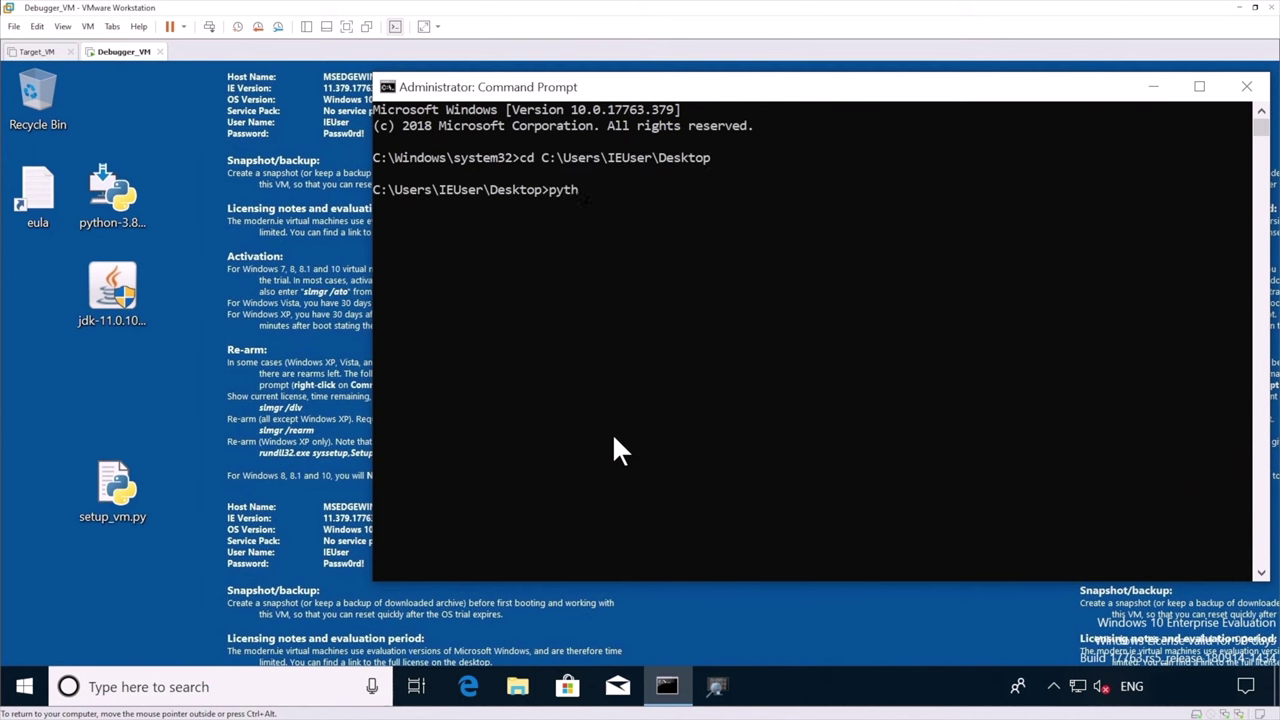
Run python setup_vm.py for the Debugger VM target, then close the console
{"action": "type", "text": "python set"}
{"action": "key", "text": "Tab"}
{"action": "key", "text": "Return"}
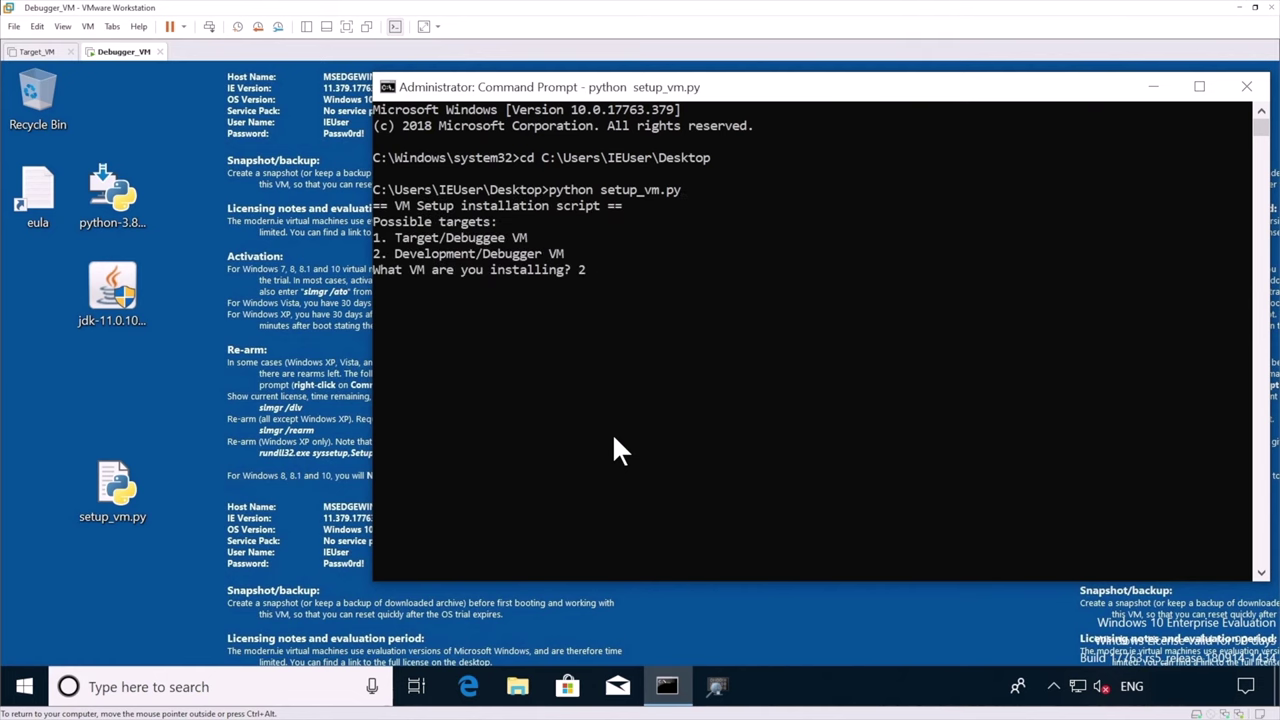
{"action": "key", "text": "Return"}
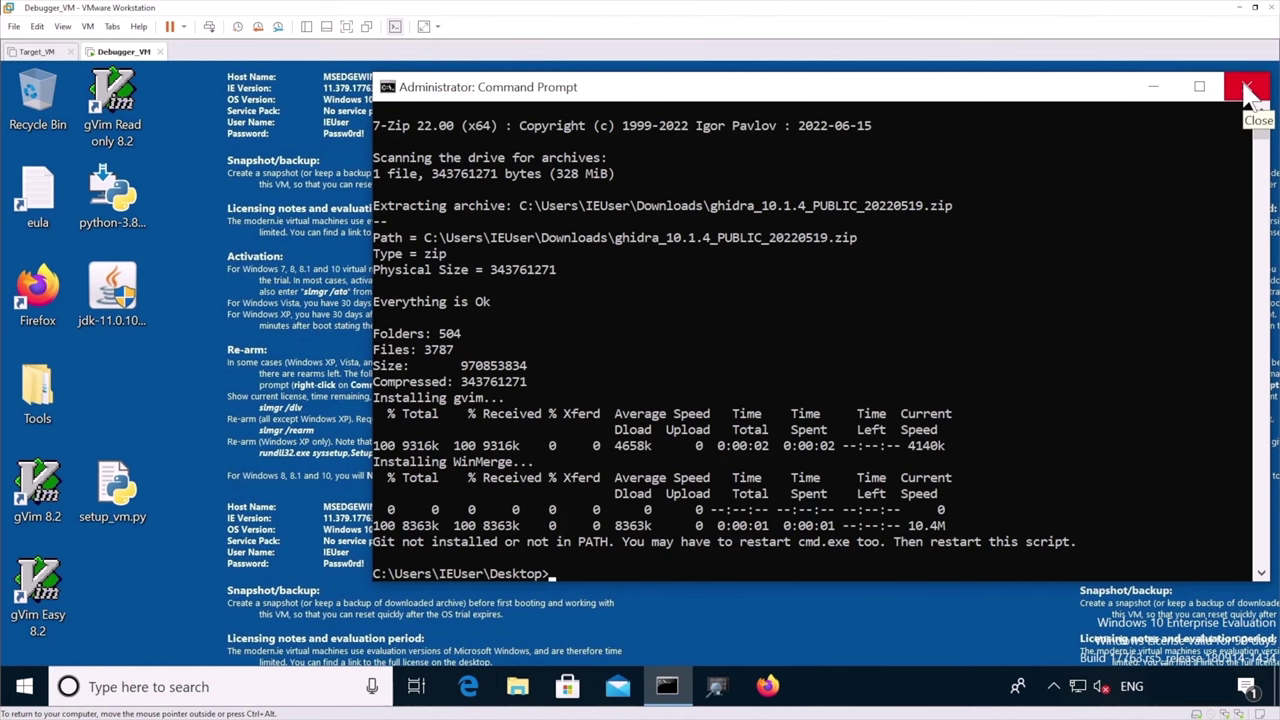
{"action": "left_click", "coordinate": [1250, 90]}
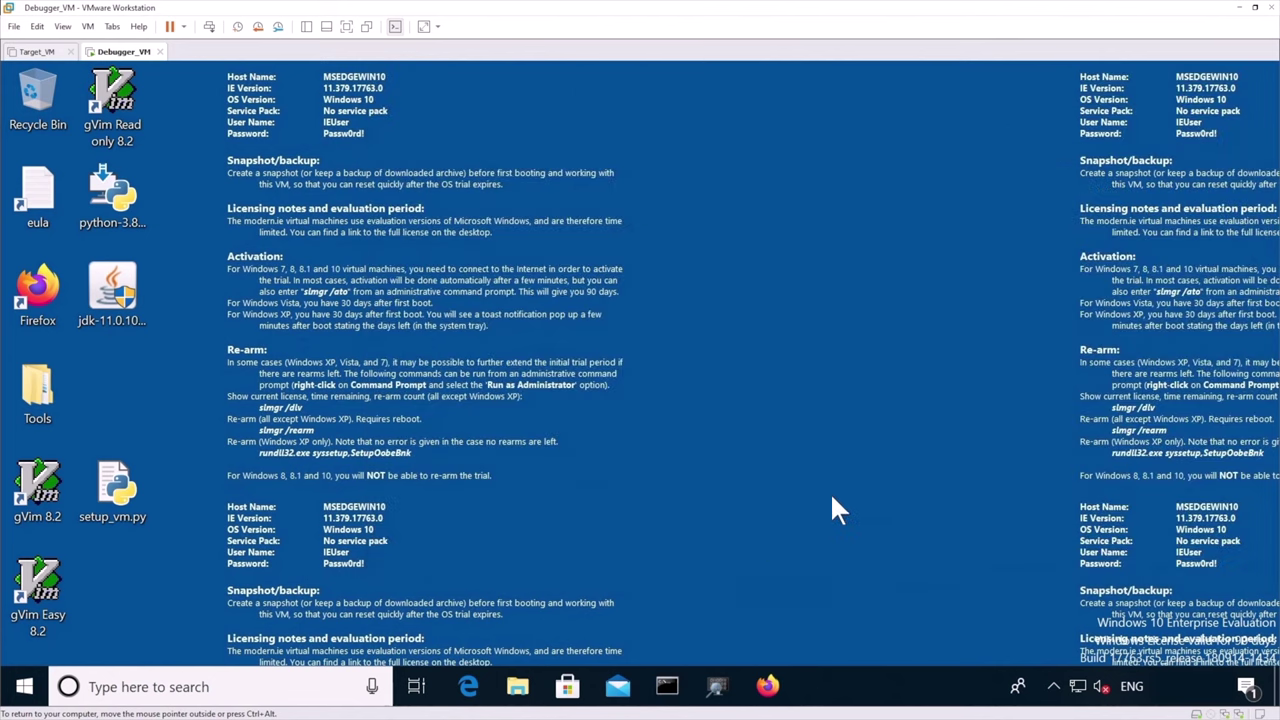
Start a new administrator Command Prompt from the taskbar jump list
{"action": "right_click", "coordinate": [666, 688]}
{"action": "right_click", "coordinate": [655, 615]}
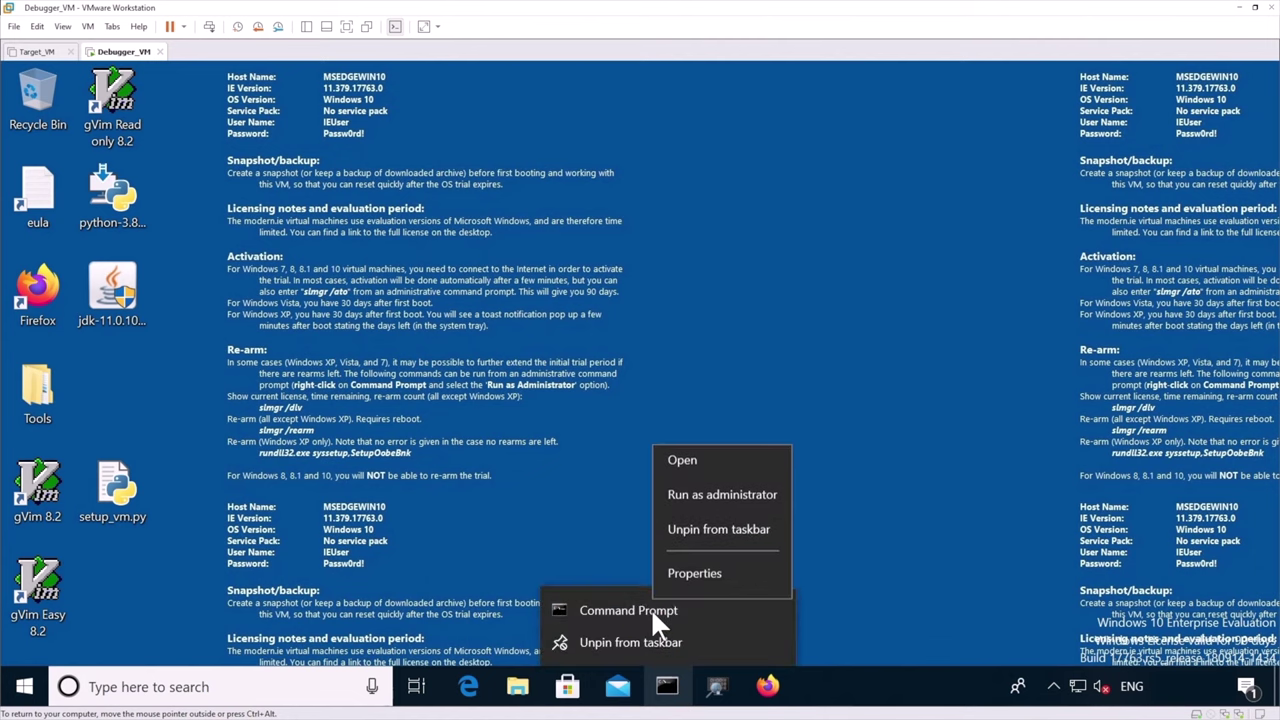
{"action": "left_click", "coordinate": [703, 503]}
{"action": "left_click", "coordinate": [590, 512]}
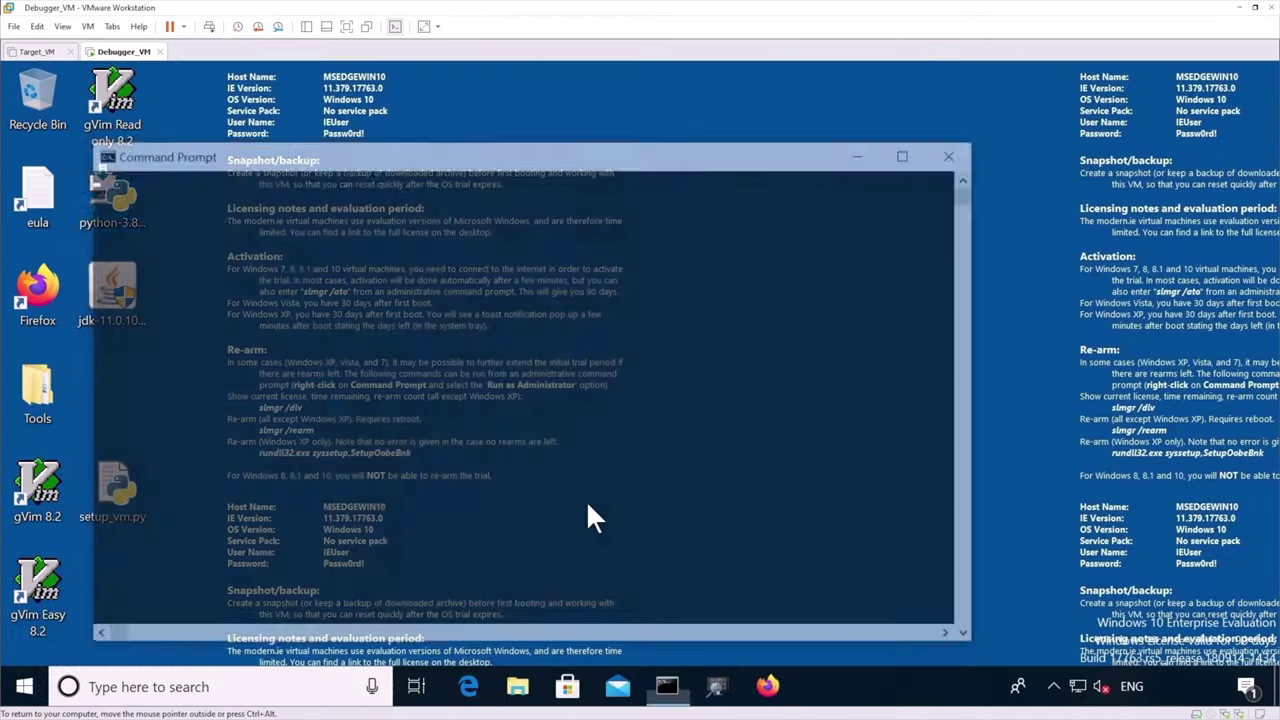
{"action": "left_click_drag", "start_coordinate": [632, 160], "coordinate": [909, 106]}
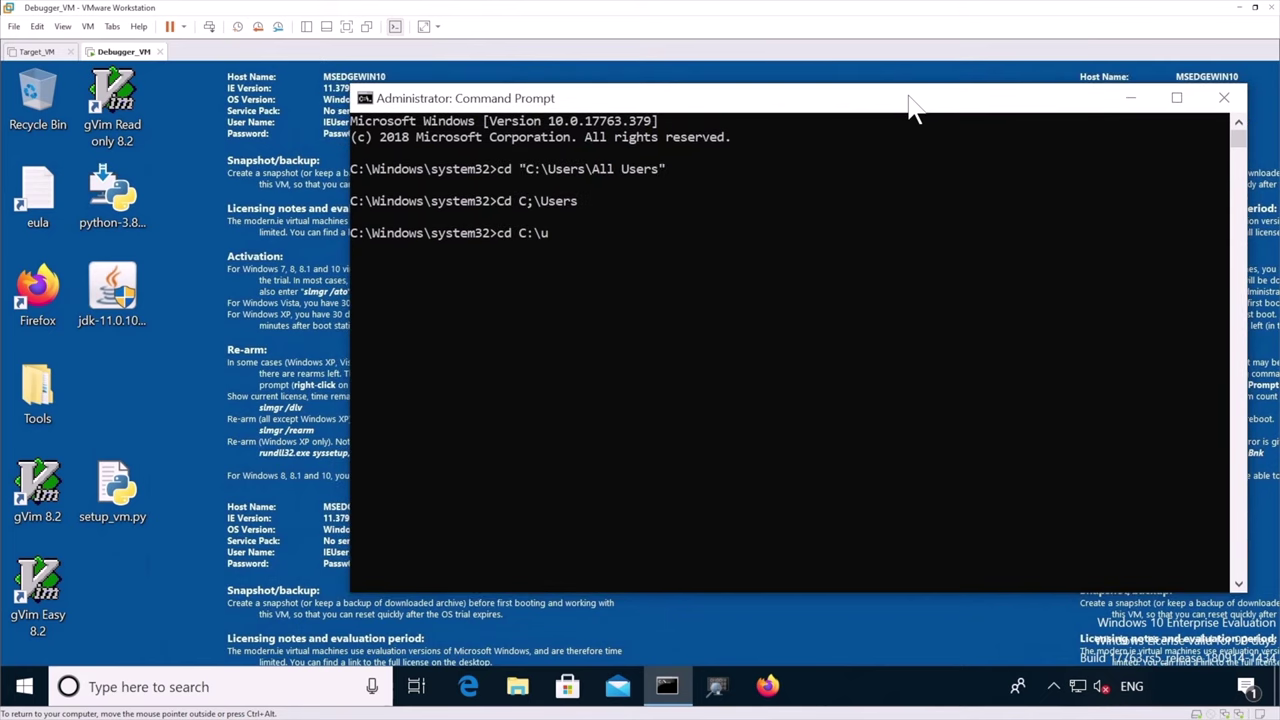
Change to the user's Desktop folder and rerun python setup_vm.py
{"action": "type", "text": "sers\\i"}
{"action": "key", "text": "Tab"}
{"action": "type", "text": "\\Desktop"}
{"action": "key", "text": "Return"}
{"action": "type", "text": "p"}
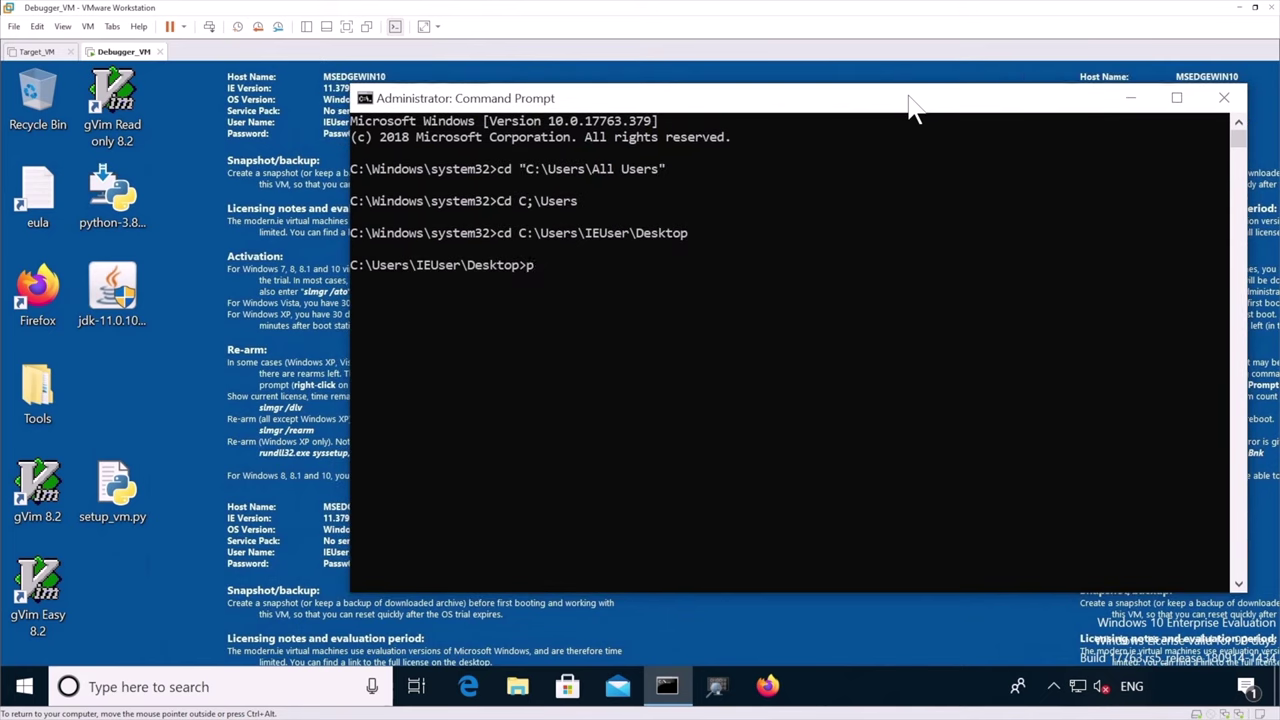
{"action": "type", "text": "ython setup_vm.py"}
{"action": "key", "text": "Return"}
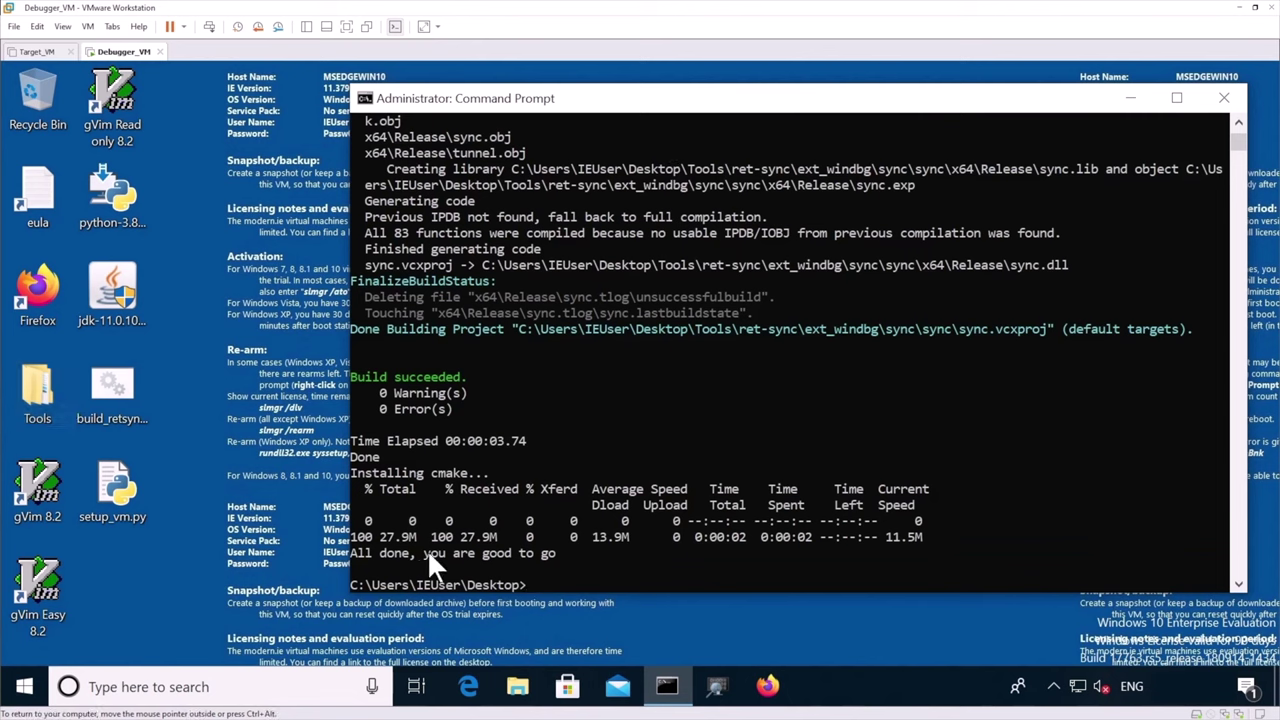
Paste and rerun python setup_vm.py with target 2, showing all tools already installed
{"action": "left_click", "coordinate": [694, 411]}
{"action": "type", "text": "python setup_vm.py"}
{"action": "key", "text": "Return"}
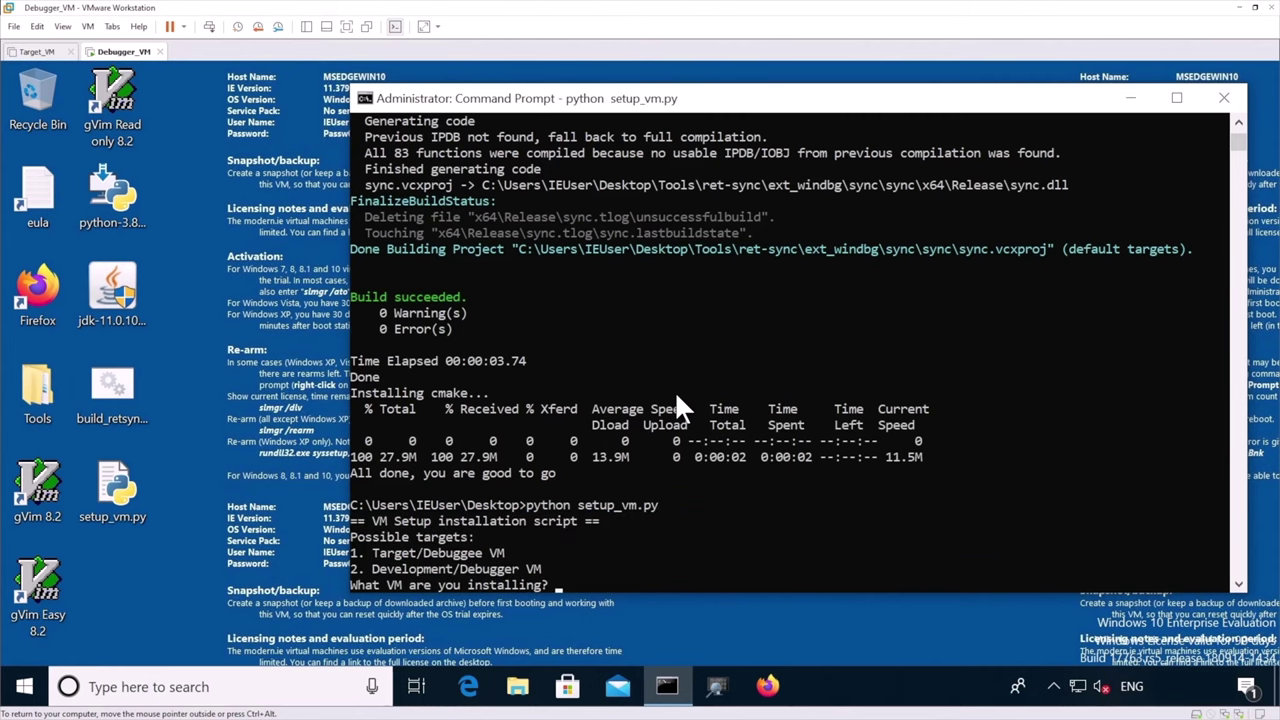
{"action": "key", "text": "Return"}
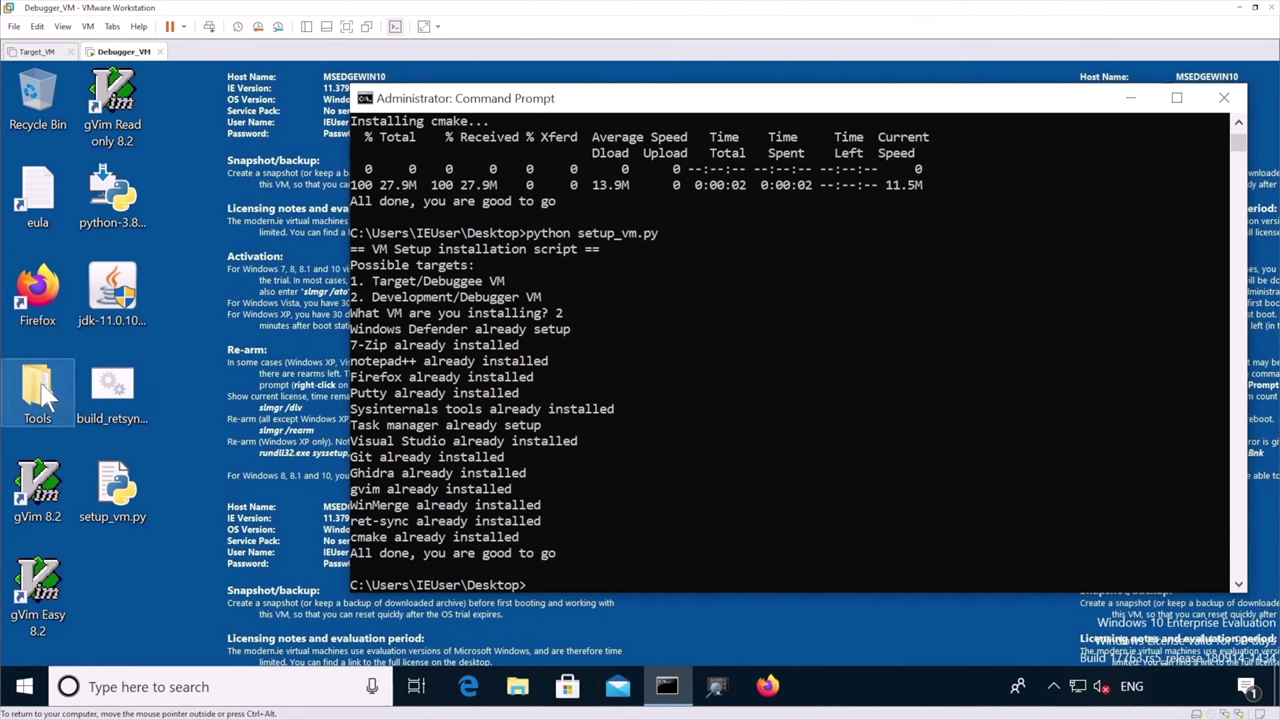
Open the desktop Tools folder to confirm ghidra_10.1.4_PUBLIC, ret-sync and SysinternalsSuite, then release input
{"action": "left_click", "coordinate": [112, 395]}
{"action": "double_click", "coordinate": [37, 395]}
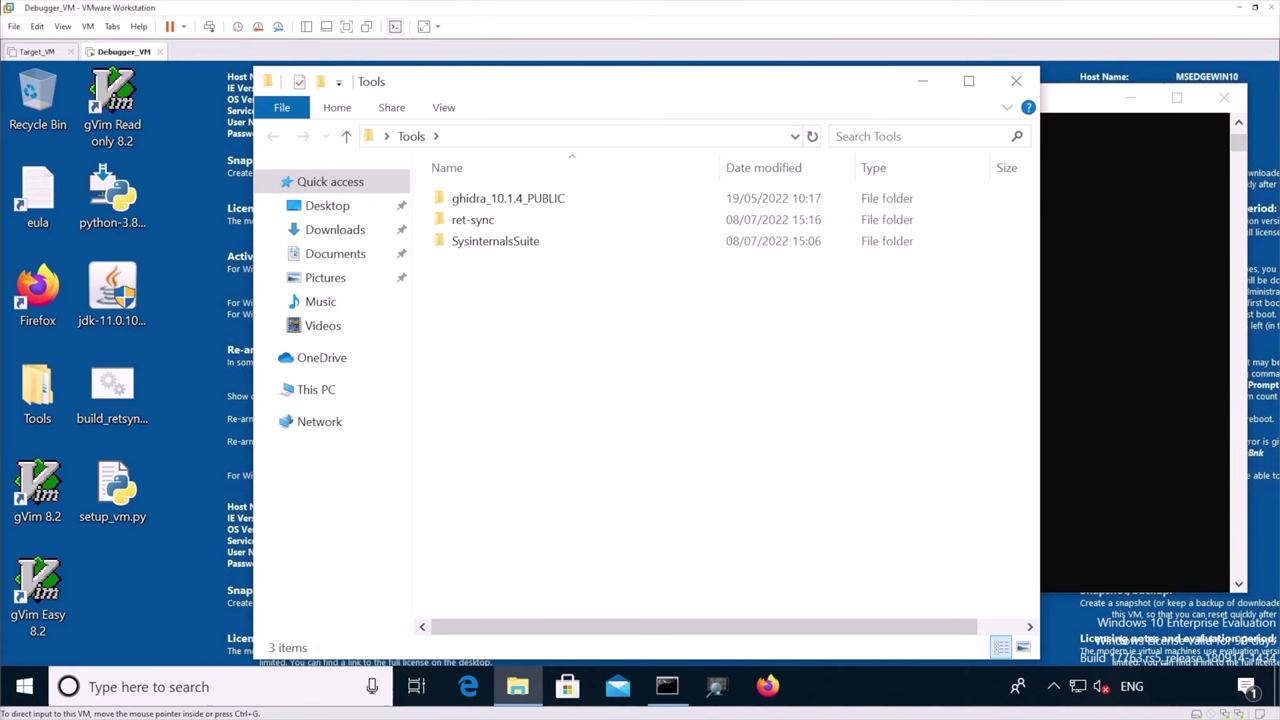
{"action": "right_click", "coordinate": [498, 284]}
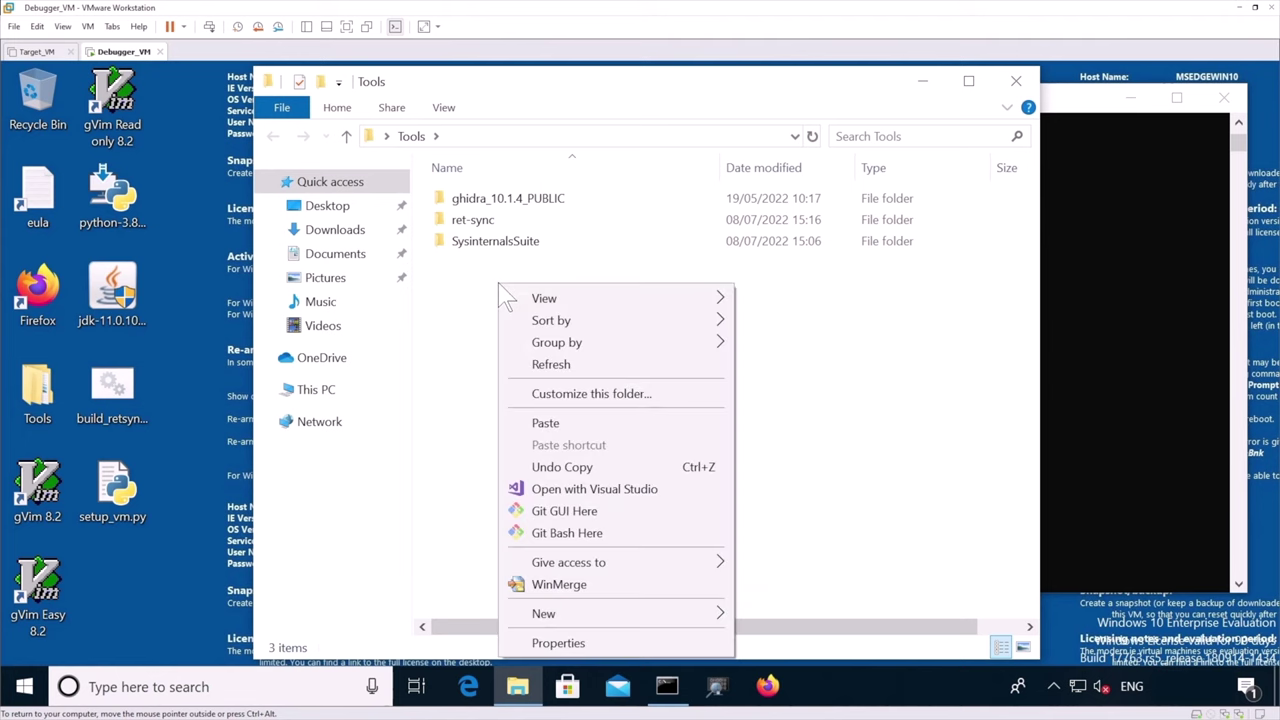
{"action": "key", "text": "ctrl+alt"}
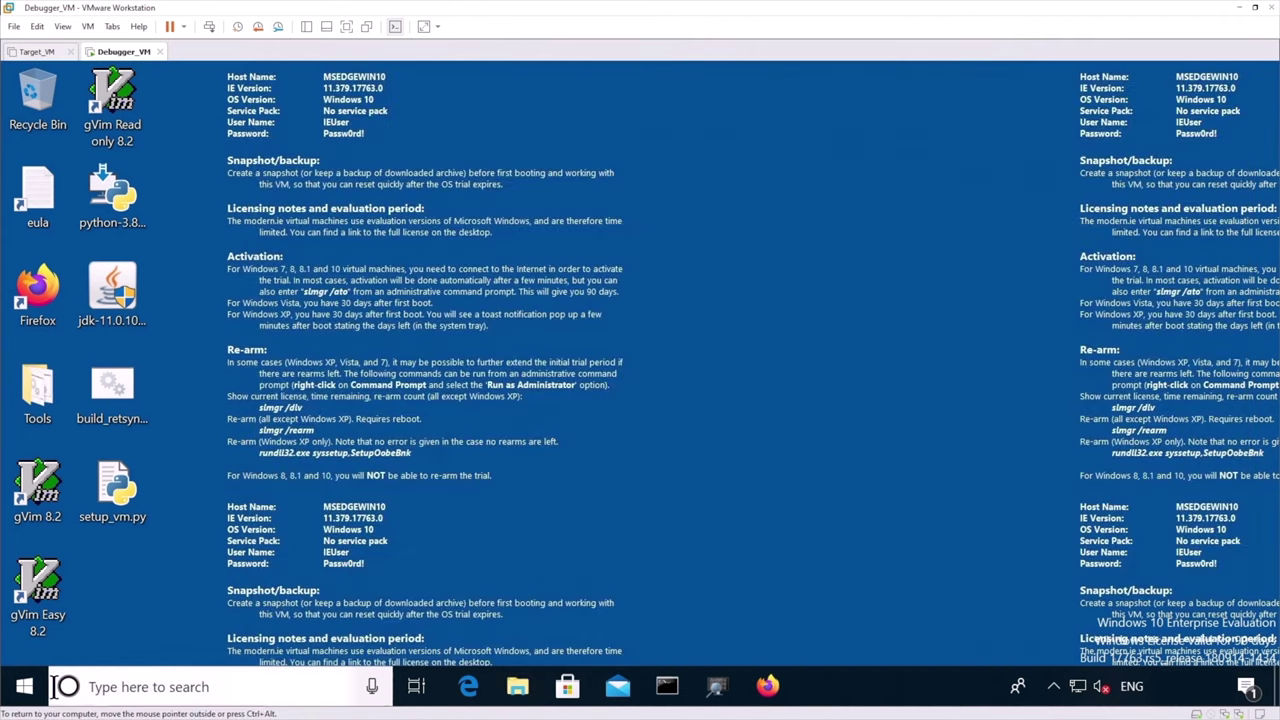
Shut down the guest Windows from the Start button's power user menu
{"action": "right_click", "coordinate": [24, 686]}
{"action": "mouse_move", "coordinate": [108, 631]}
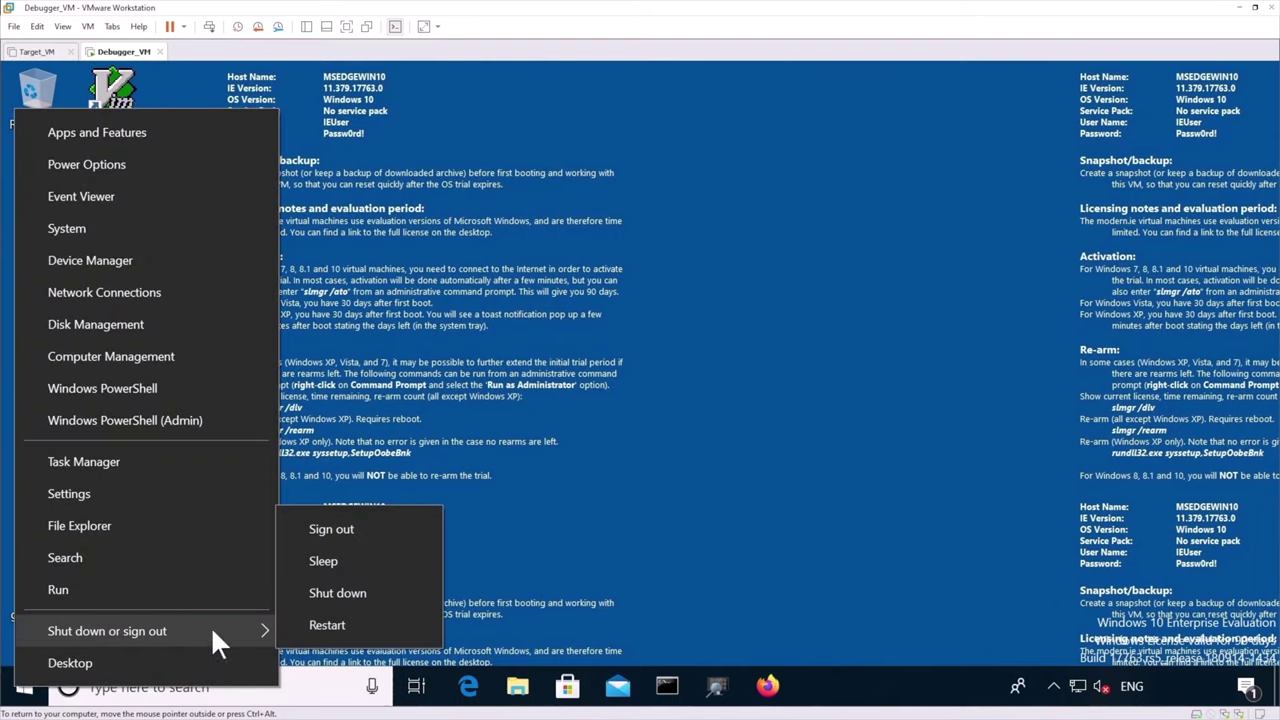
{"action": "left_click", "coordinate": [362, 598]}
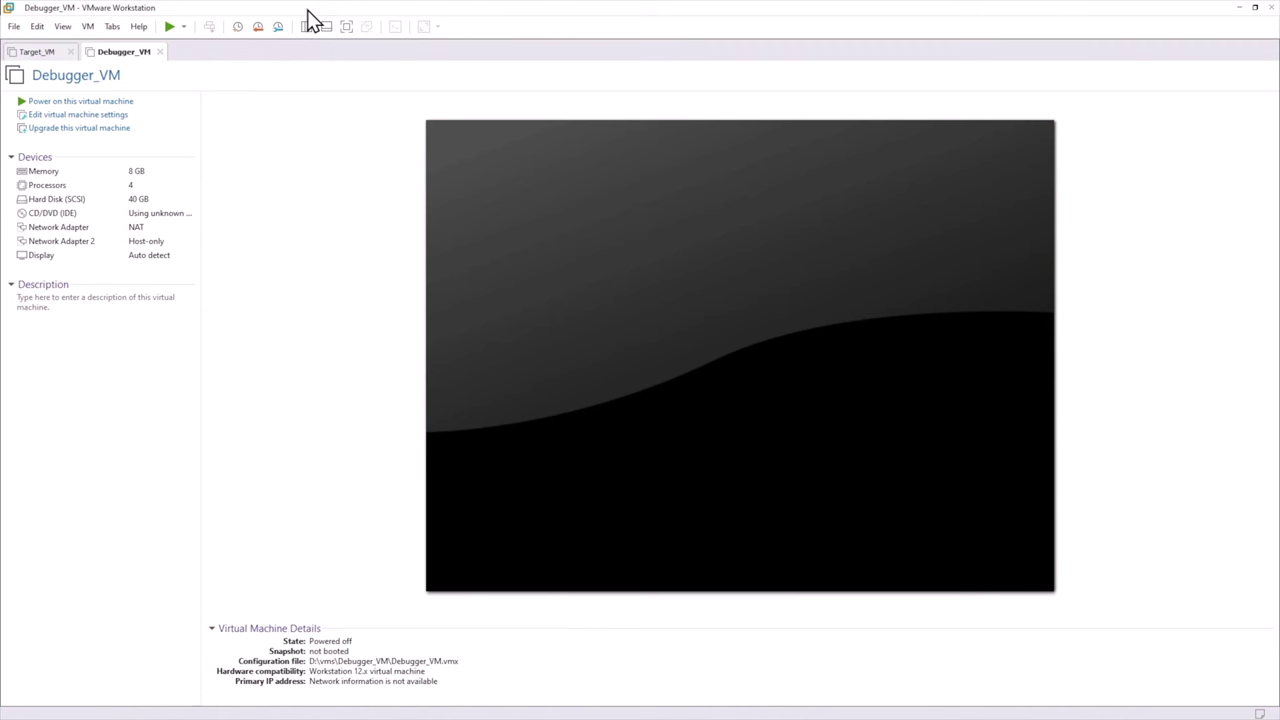
Take a snapshot named 'installation' in Snapshot Manager and close it
{"action": "key", "text": "ctrl+m"}
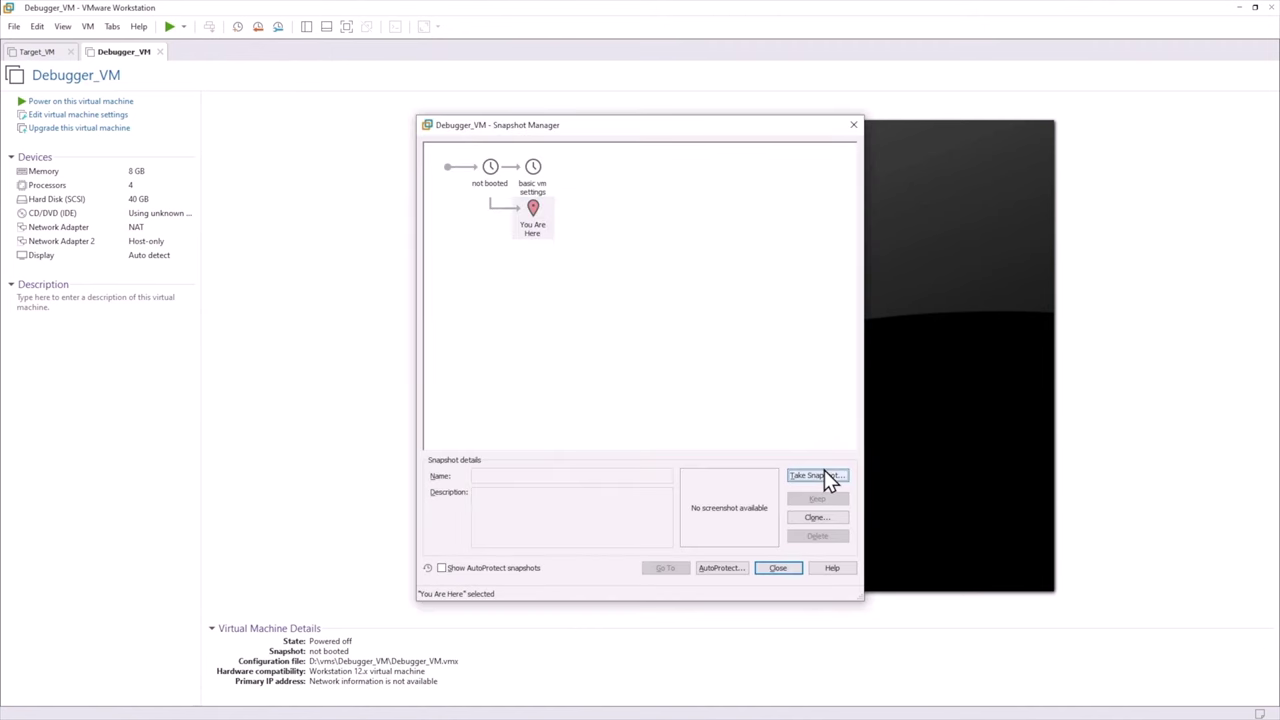
{"action": "left_click", "coordinate": [824, 473]}
{"action": "type", "text": "installation"}
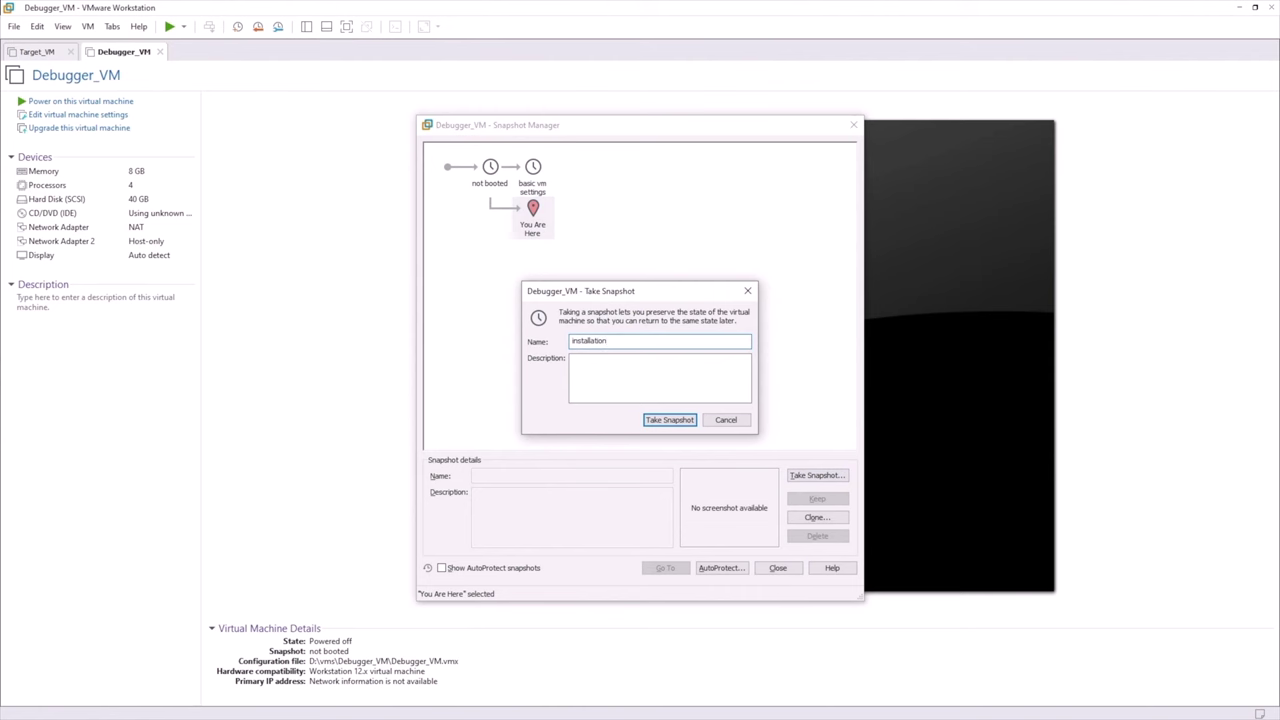
{"action": "key", "text": "Return"}
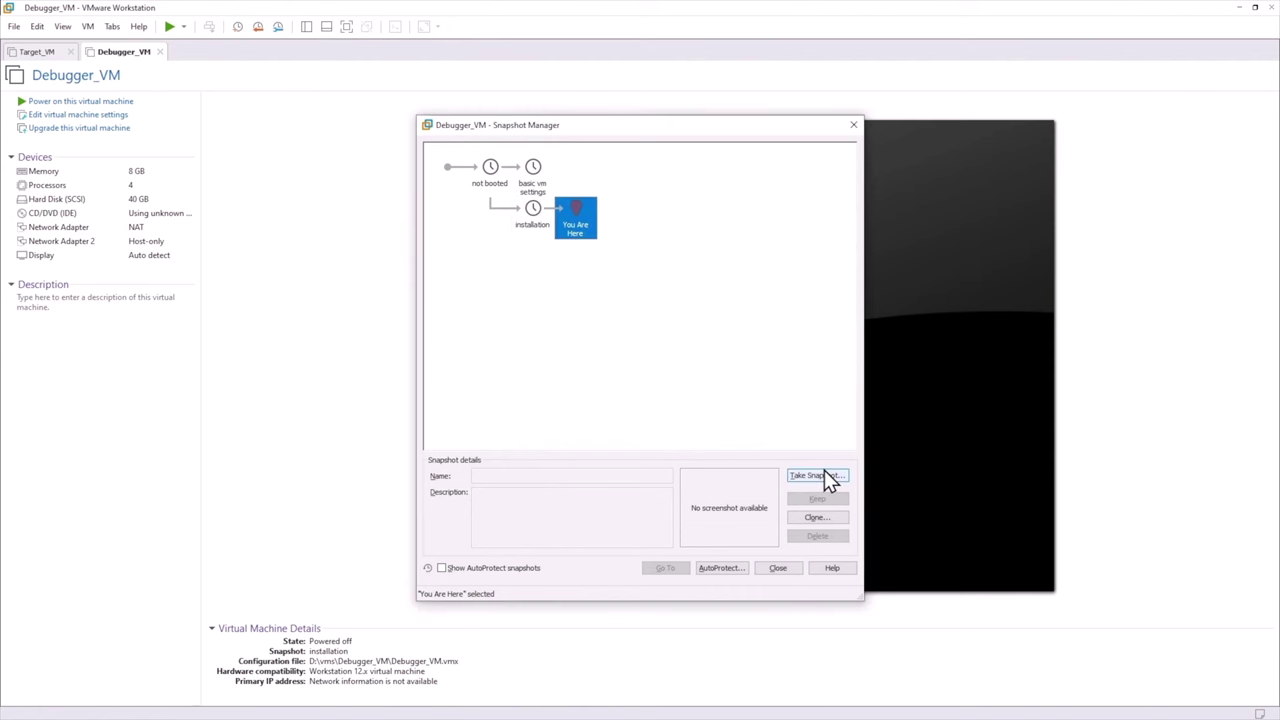
{"action": "left_click", "coordinate": [852, 125]}
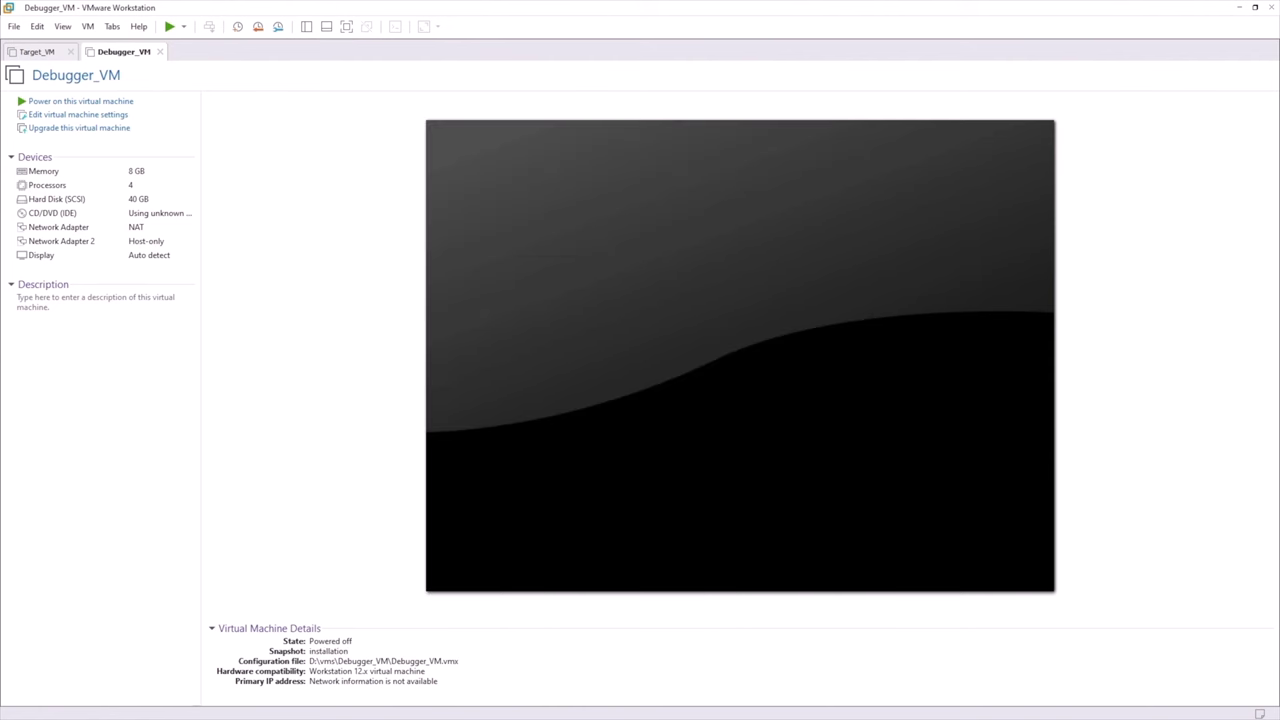
{"action": "left_click", "coordinate": [45, 55]}
{"action": "left_click", "coordinate": [115, 54]}
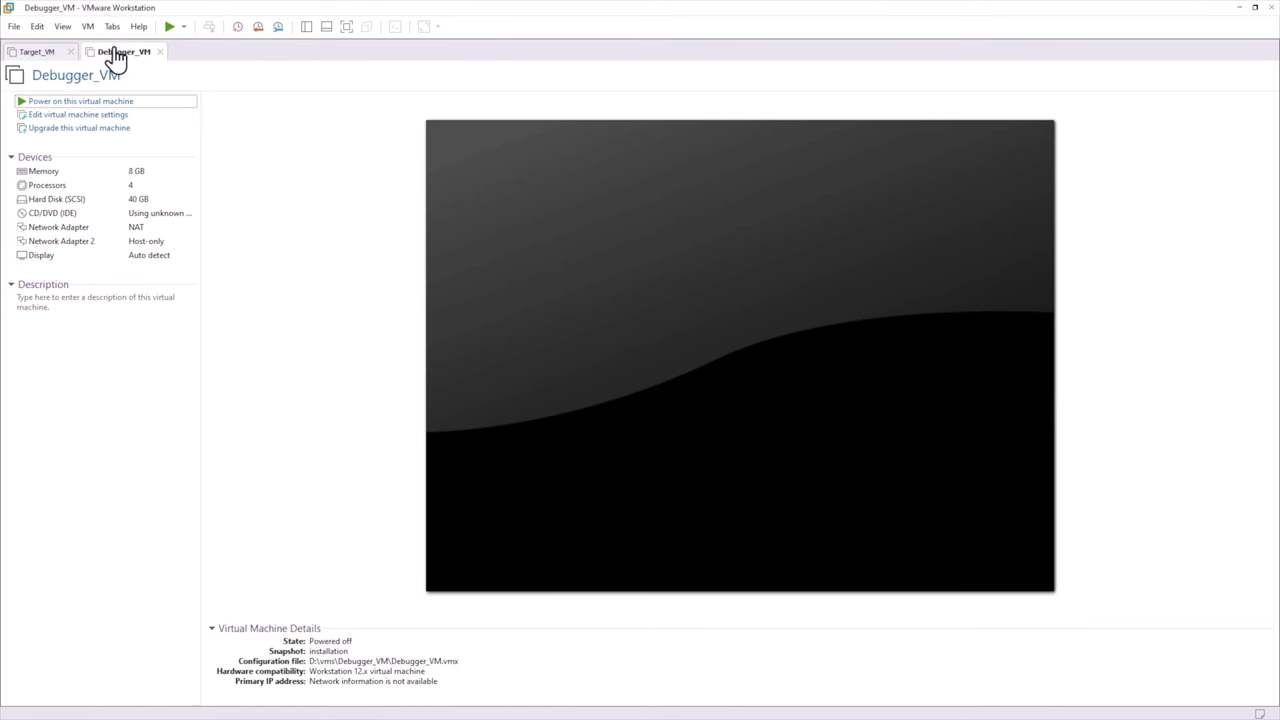